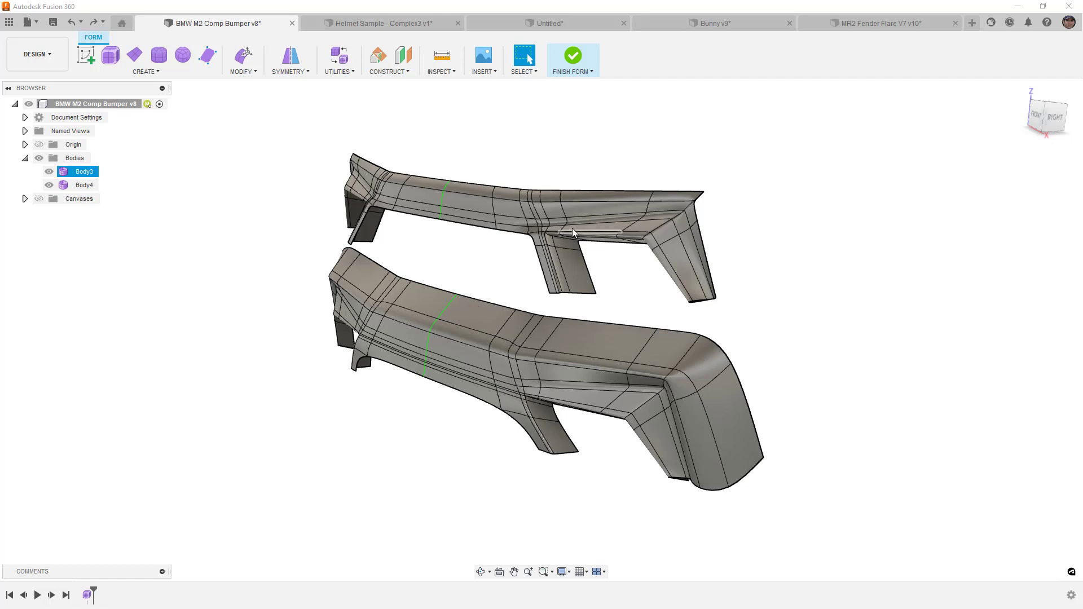
Select the matching vertices on the upper and lower bumper bodies where the strut meets the inner corner of the side opening
click(609, 232)
key(Delete)
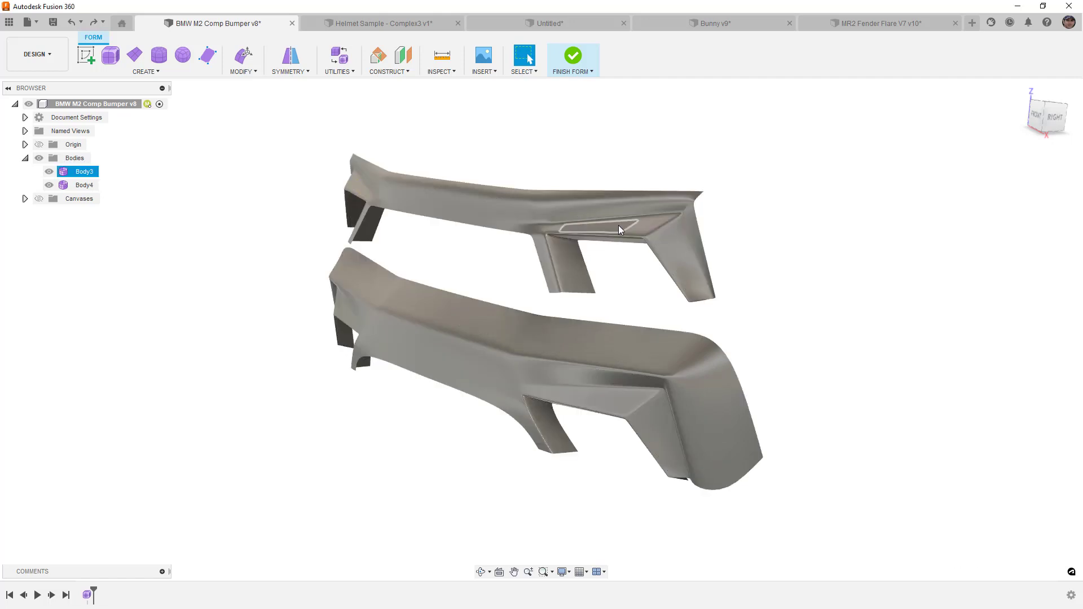
scroll(618, 225, up, 5)
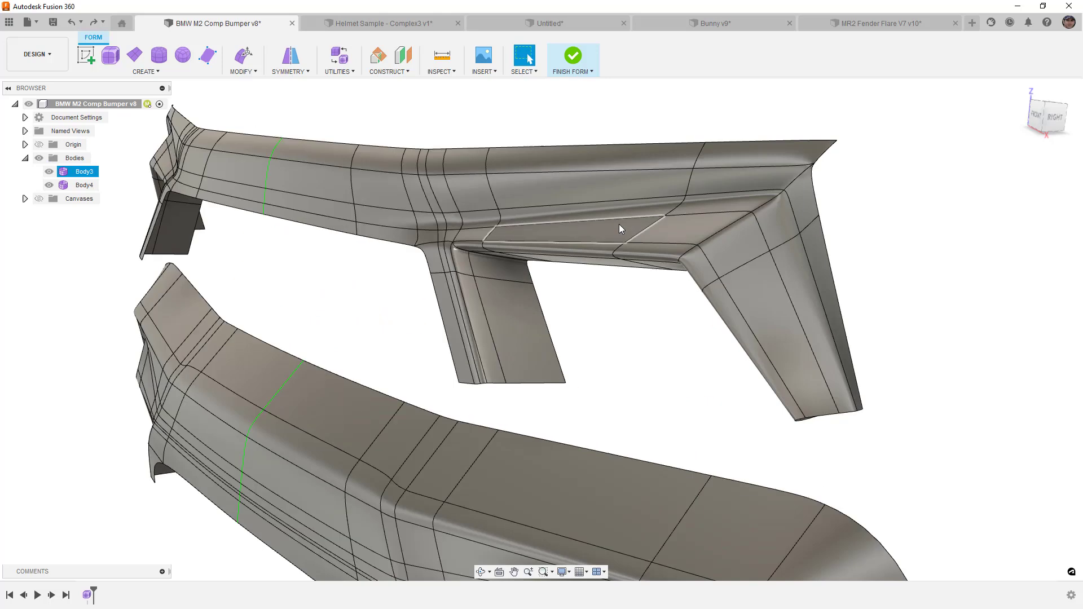
middle_drag(596, 288, 637, 218)
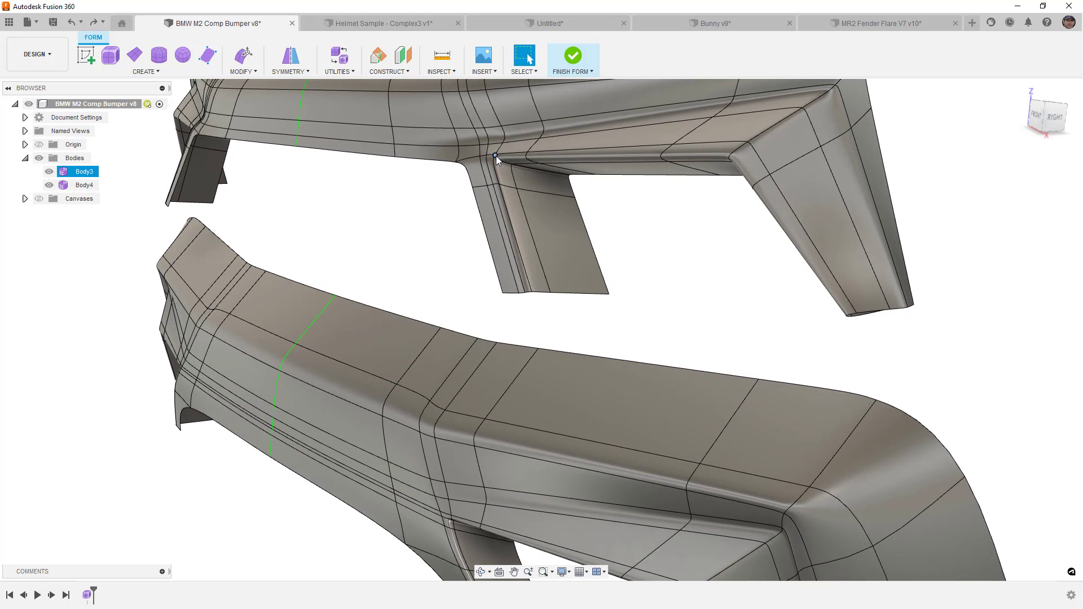
scroll(498, 158, down, 3)
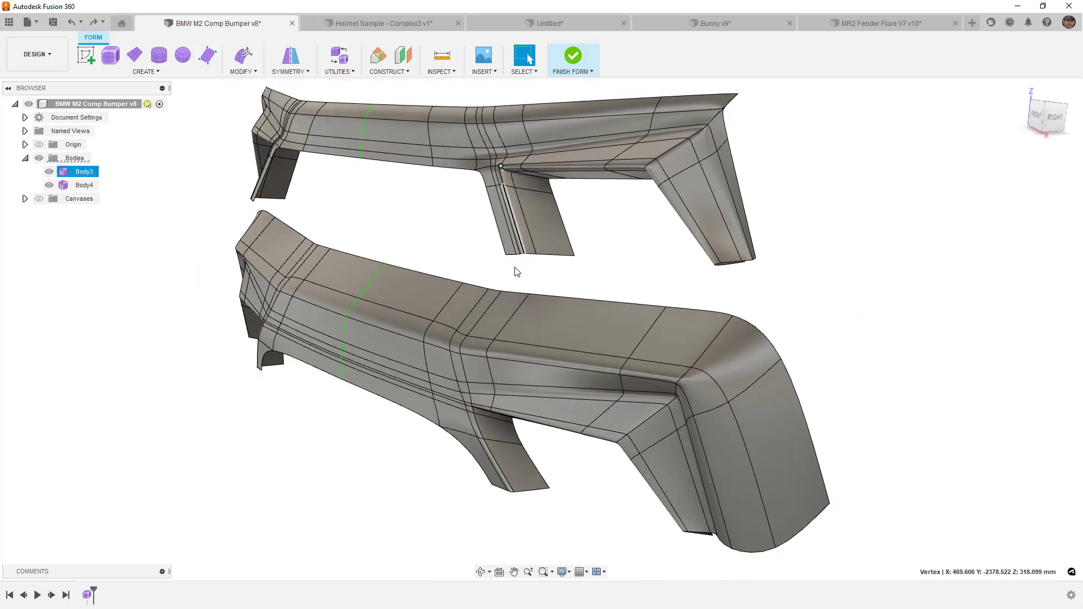
shift+click(472, 407)
shift+middle_drag(486, 336, 498, 333)
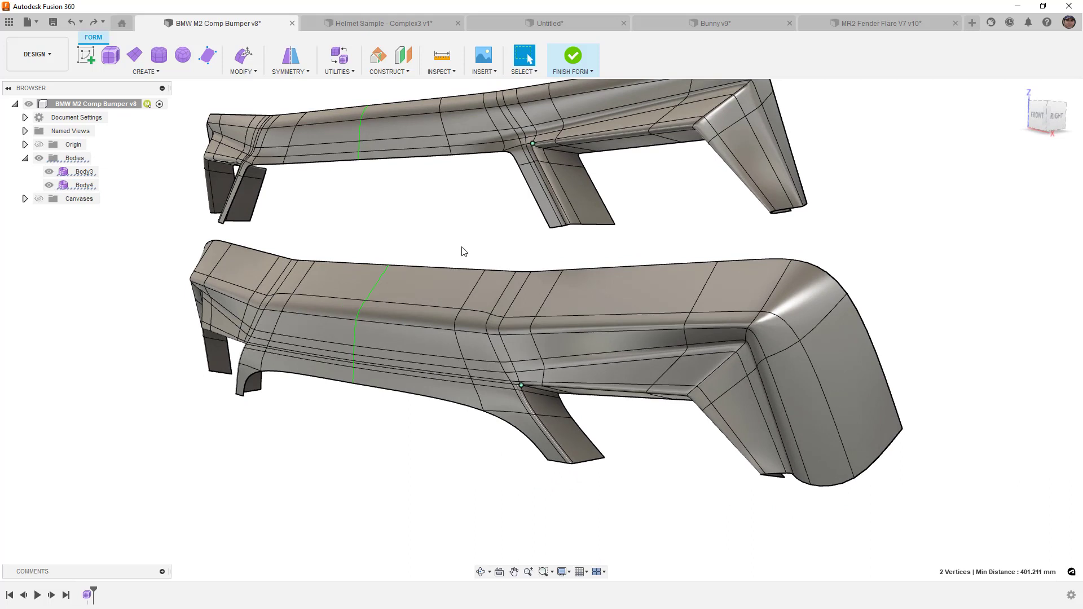
shift+middle_drag(503, 237, 474, 271)
Check the upper and lower bumper bodies with Repair Body's error and geometry labels, and close it without repairing anything
click(344, 71)
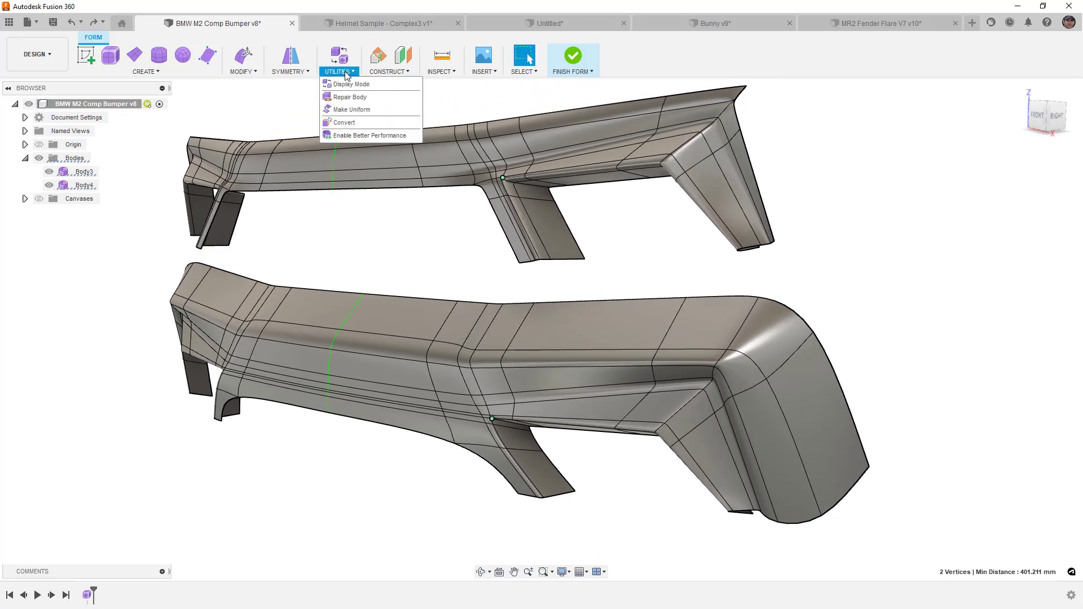
click(349, 97)
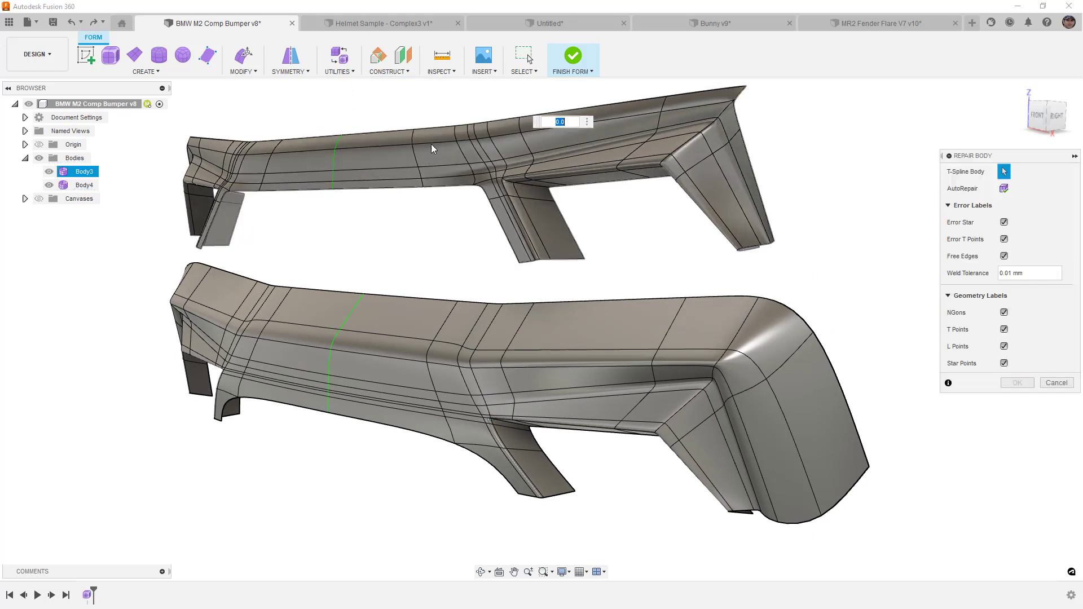
click(469, 331)
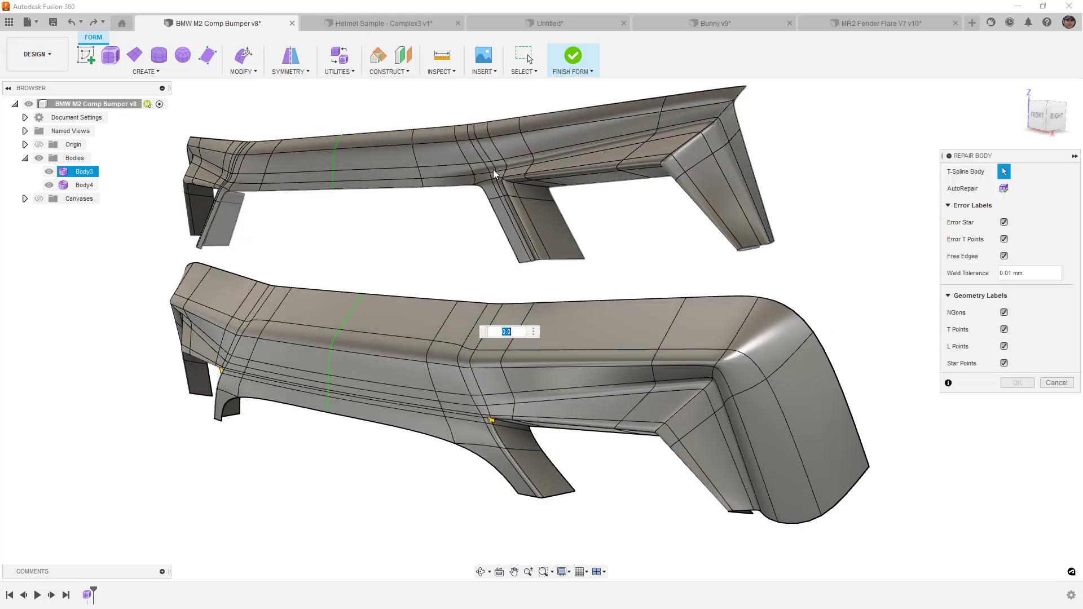
click(544, 214)
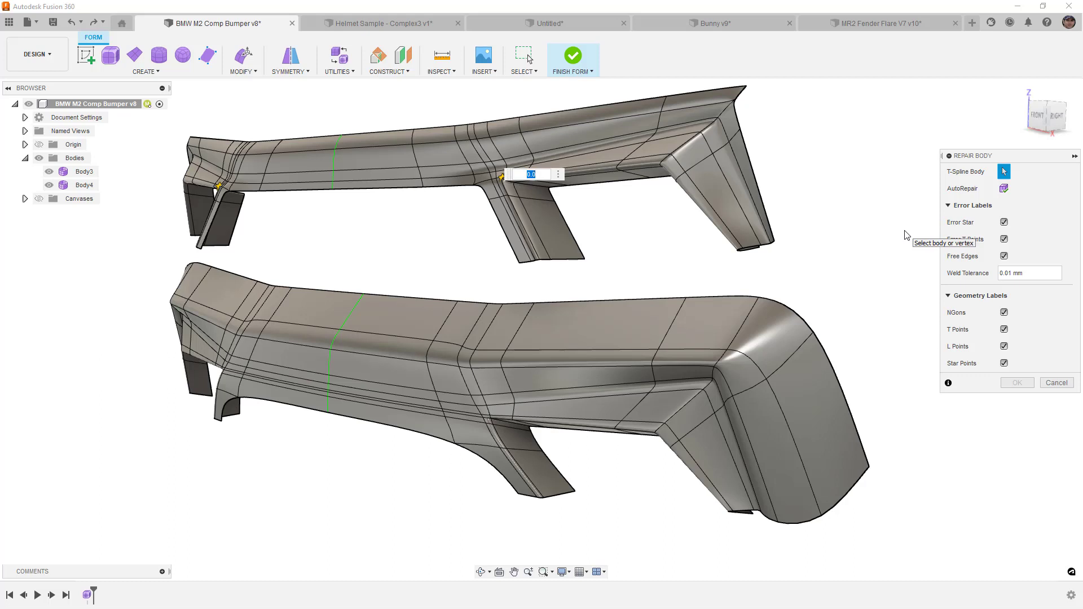
click(1056, 383)
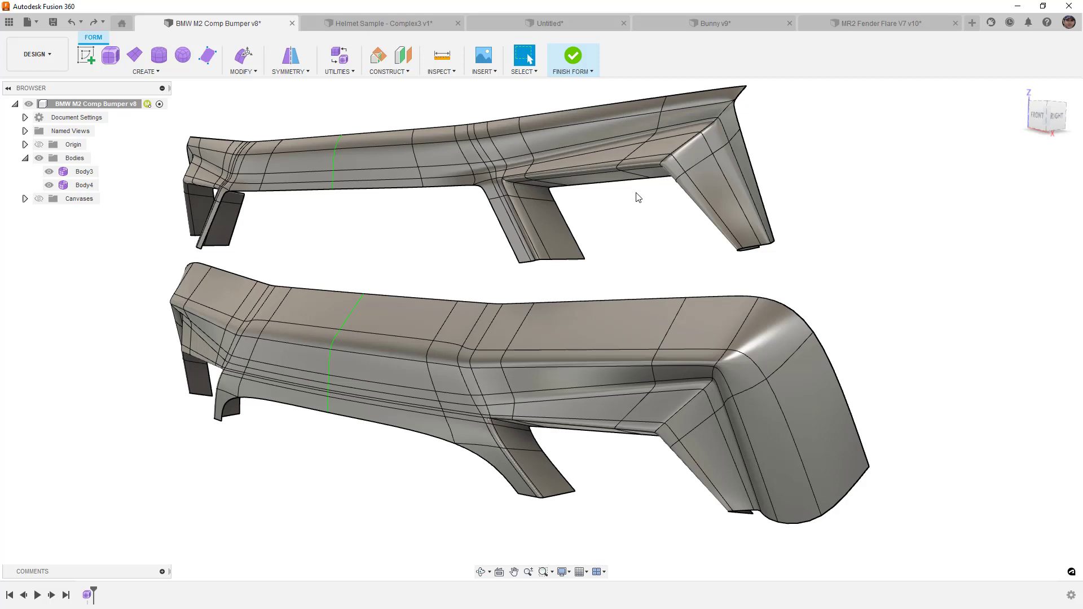
Apply a Curvature Map Analysis to both the upper and lower bumper bodies
middle_drag(637, 194, 660, 227)
click(442, 72)
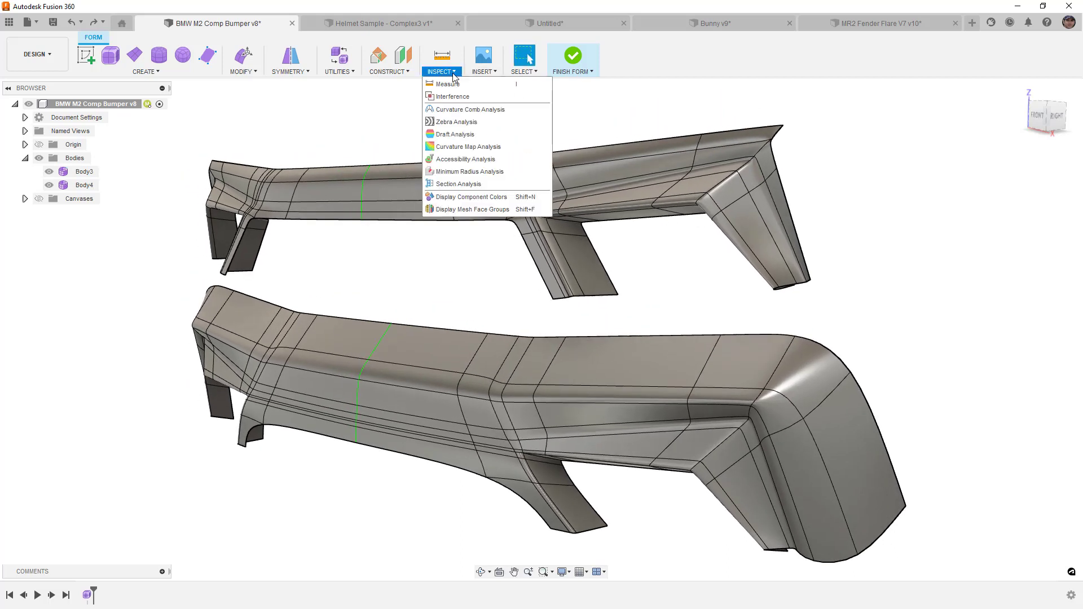
click(462, 146)
click(534, 182)
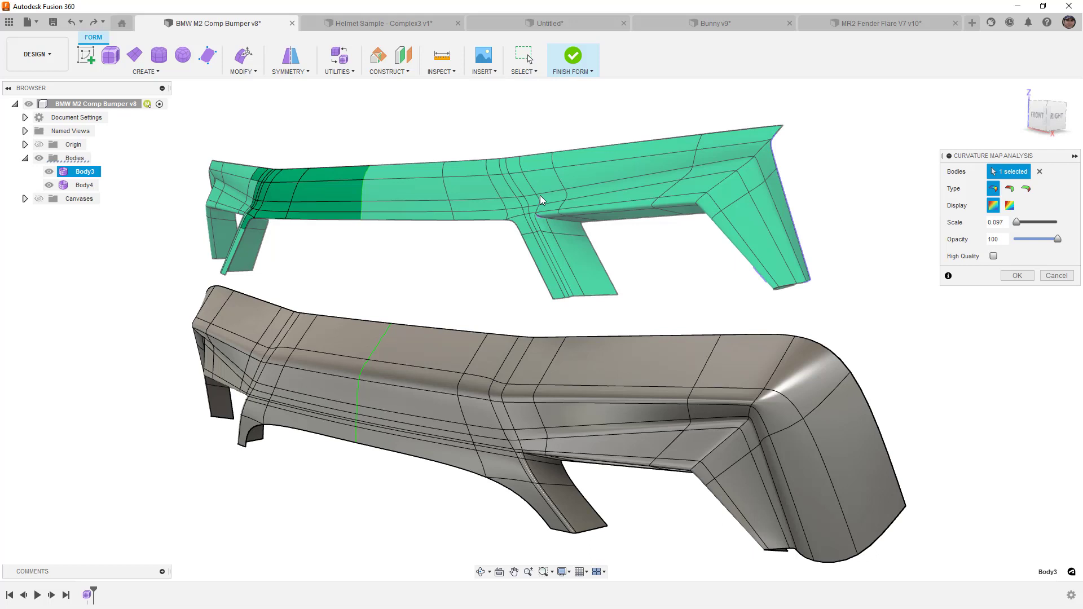
click(550, 362)
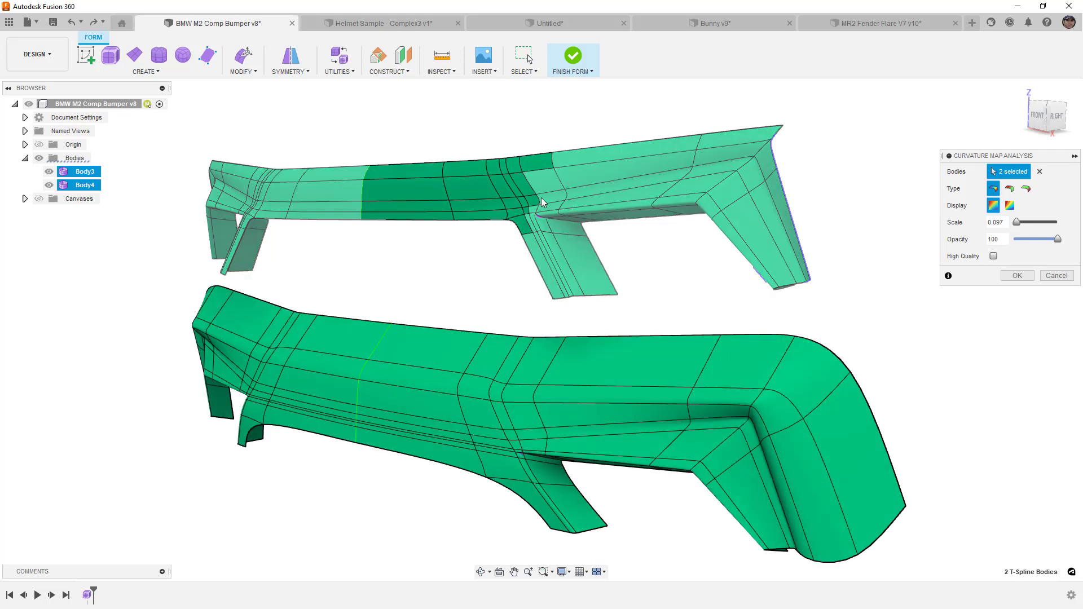
Display the curvature map as bands at a scale of 0.661 and examine the strut corner on the upper bumper
scroll(541, 217, up, 6)
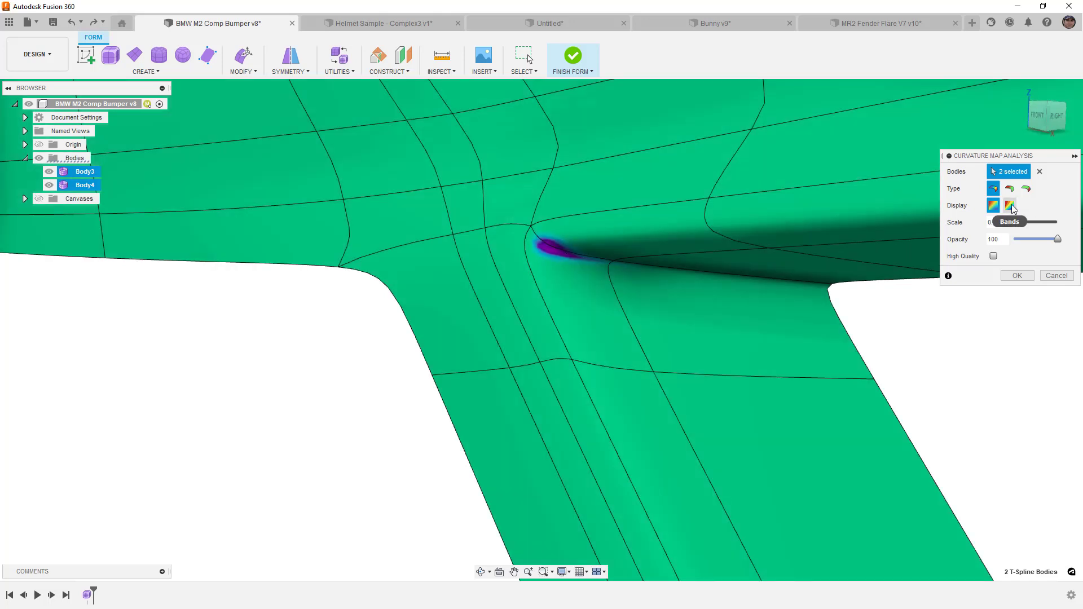
click(1011, 206)
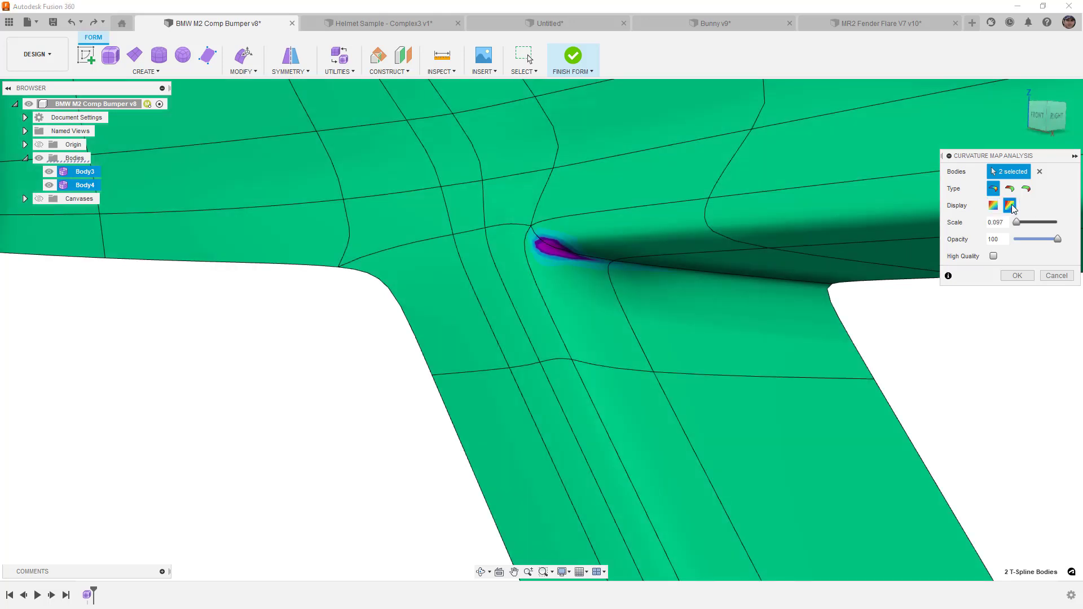
drag(1016, 222, 1039, 224)
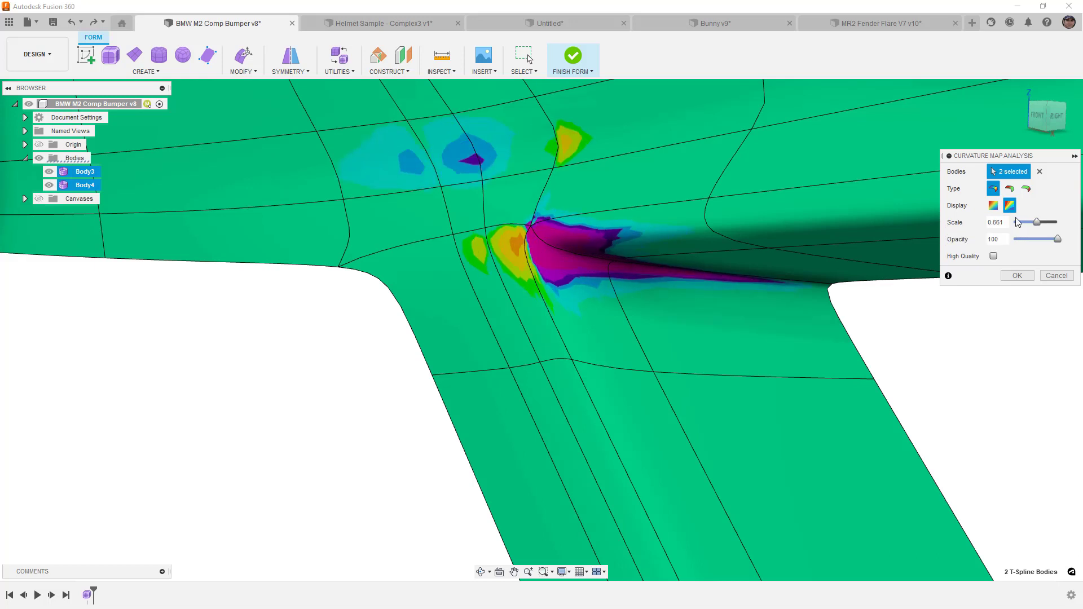
scroll(534, 224, up, 3)
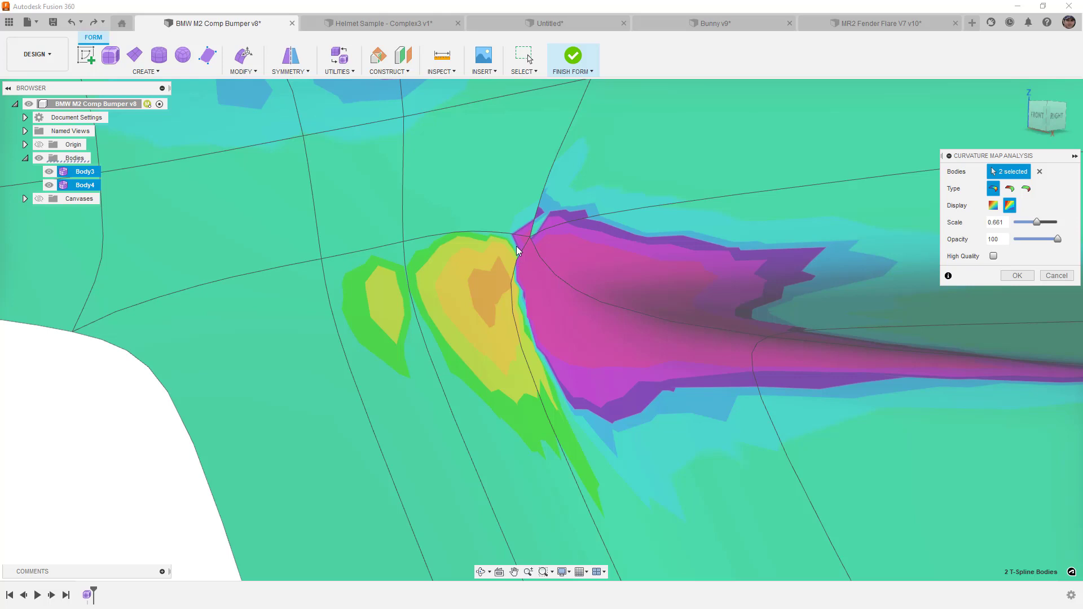
middle_drag(472, 152, 483, 300)
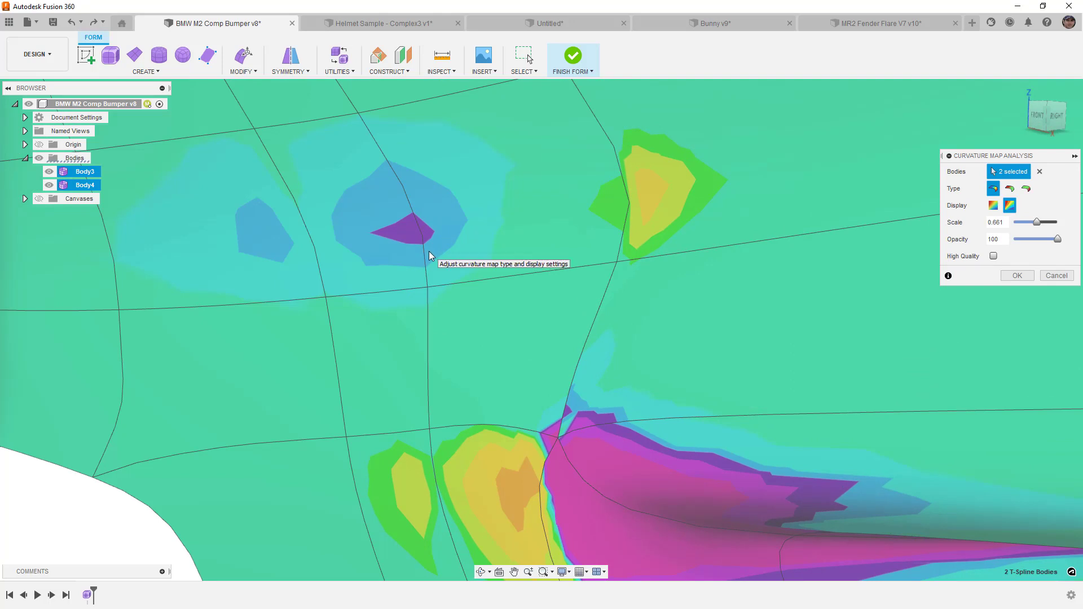
scroll(429, 255, down, 2)
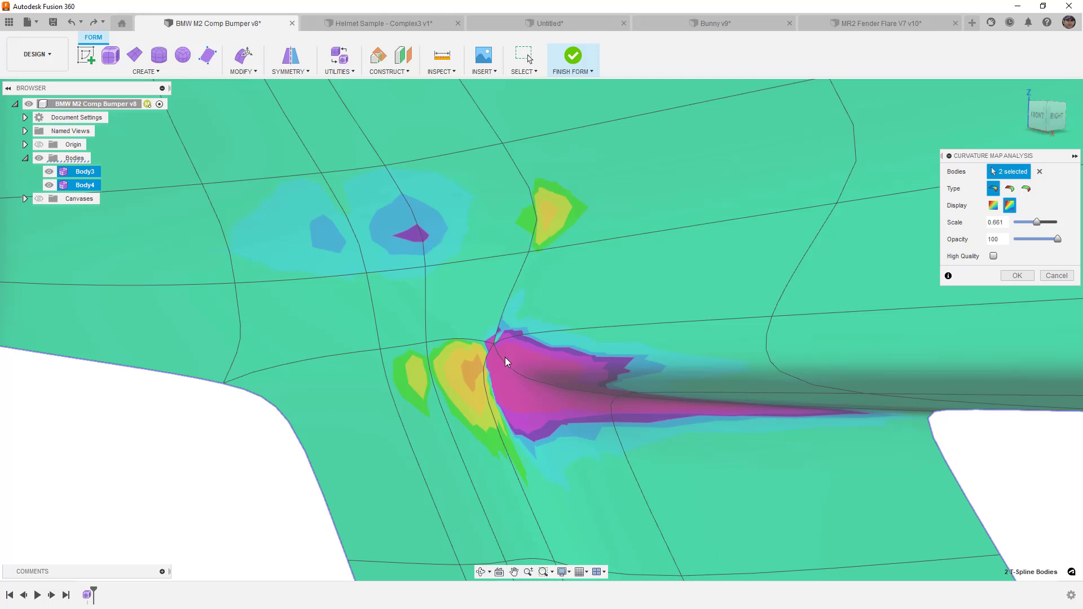
Examine the matching strut corner on the lower bumper with the curvature scale set to 0.274, and close the analysis without saving it
scroll(501, 353, down, 8)
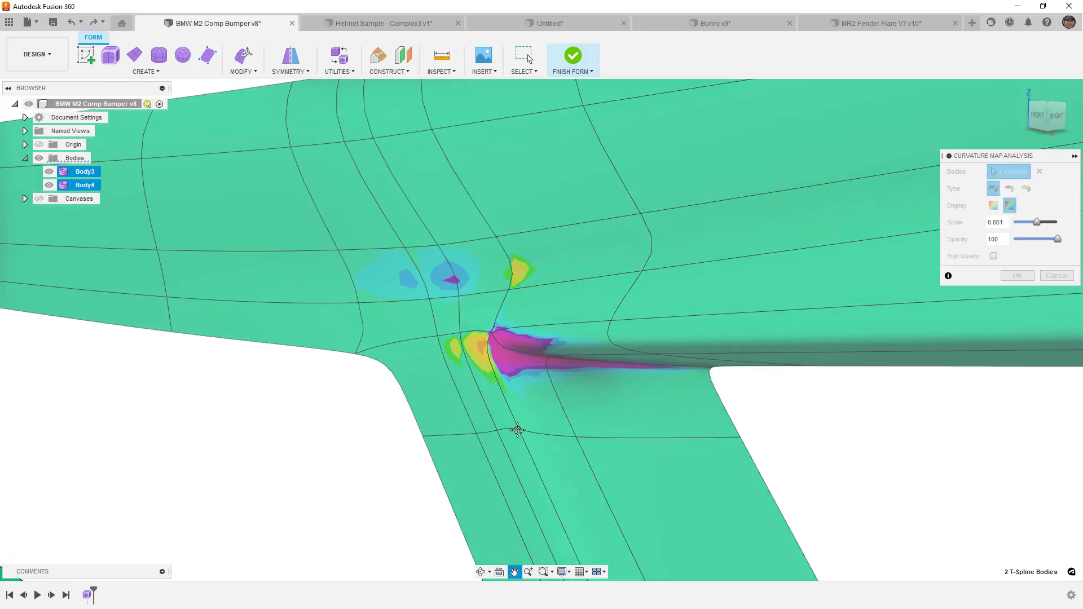
scroll(454, 337, up, 8)
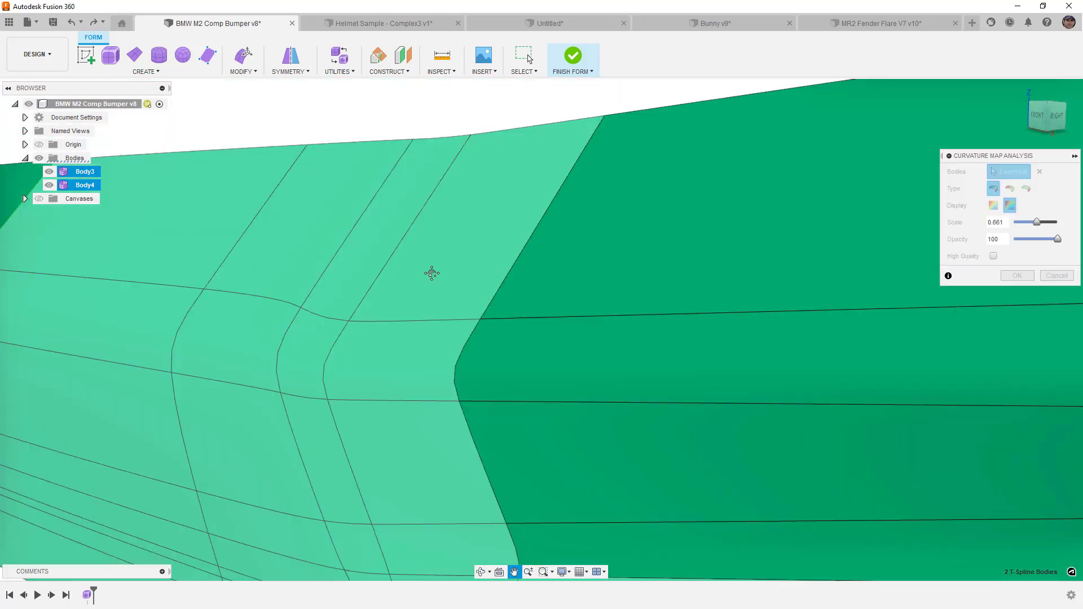
scroll(389, 308, up, 3)
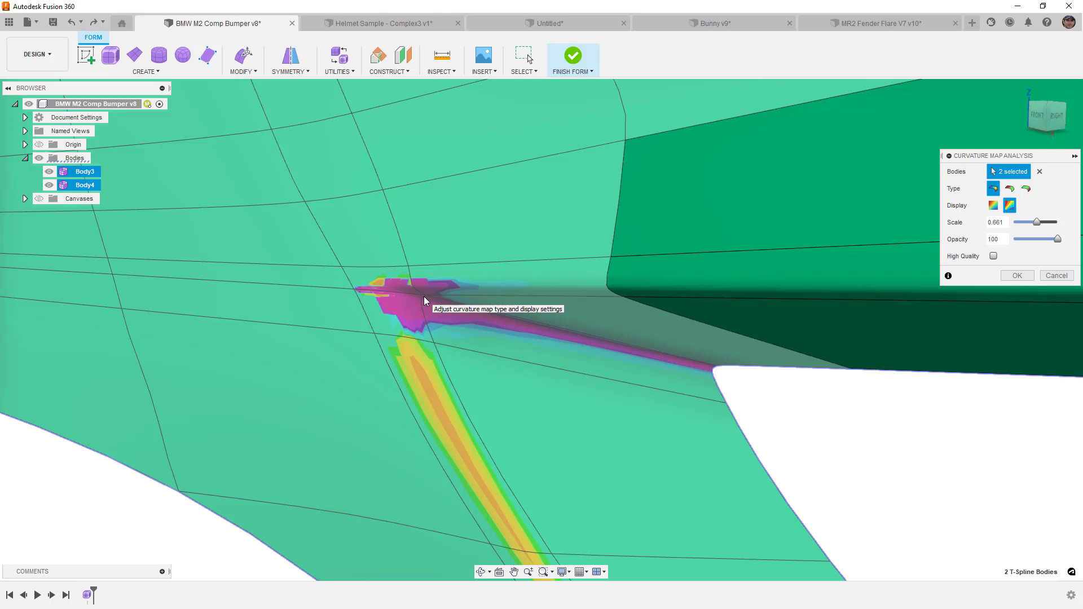
scroll(425, 299, up, 5)
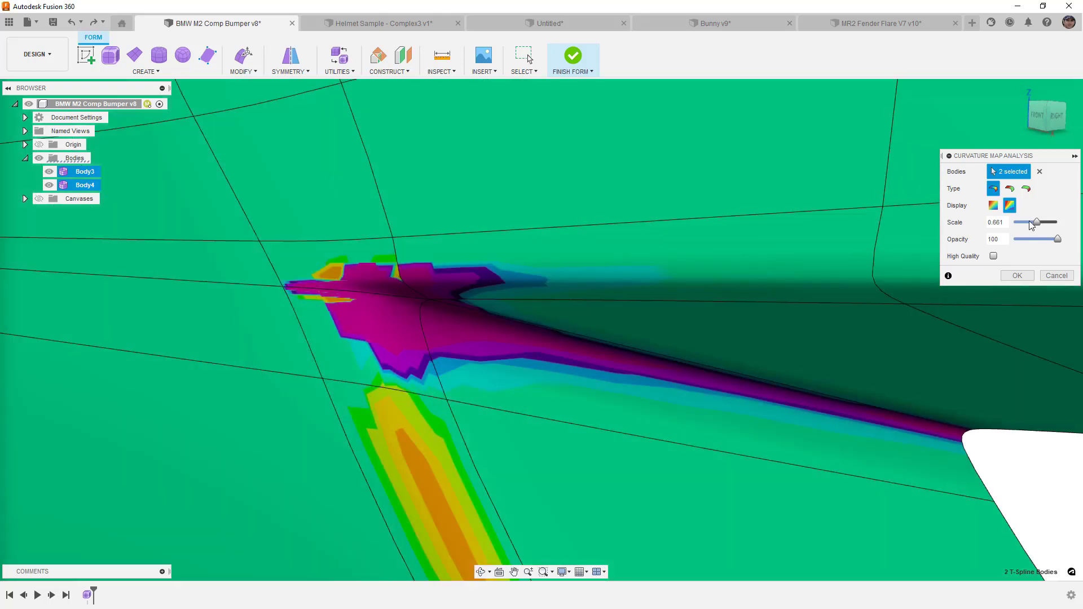
drag(1029, 222, 1022, 222)
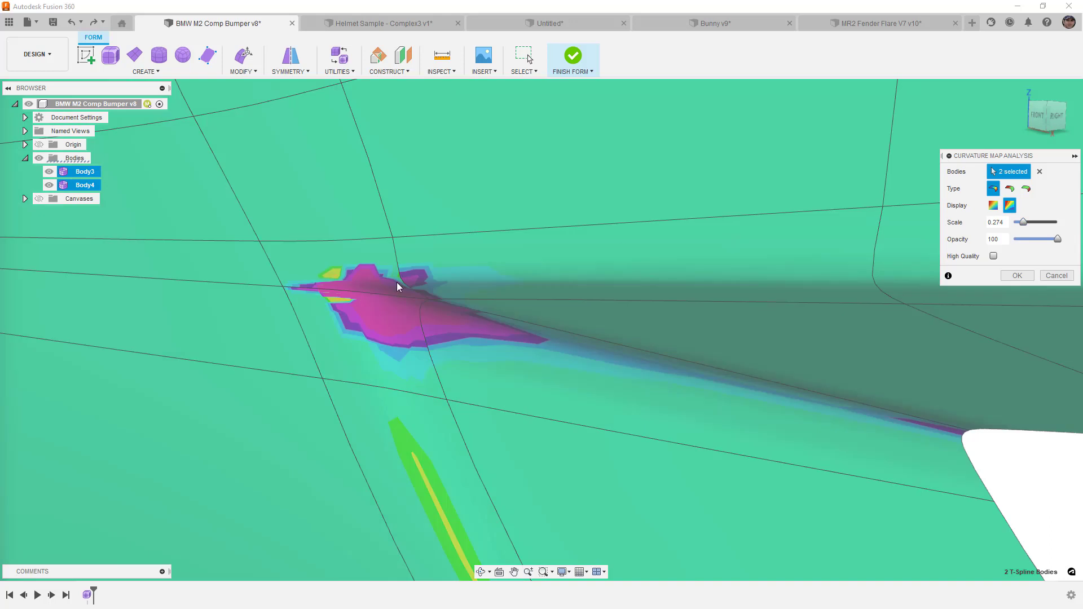
middle_drag(398, 287, 566, 214)
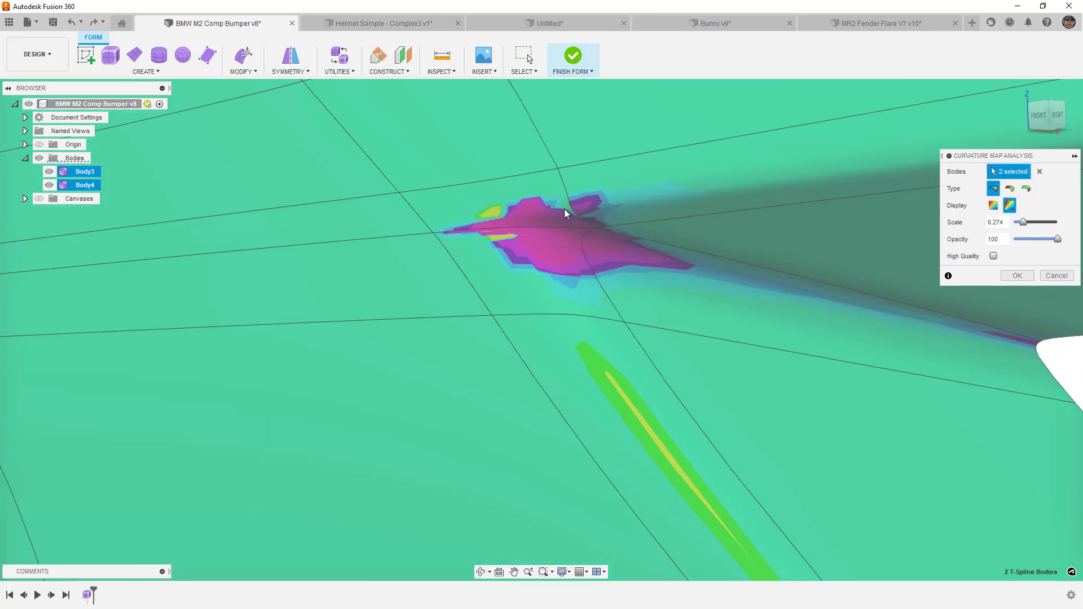
scroll(565, 213, up, 5)
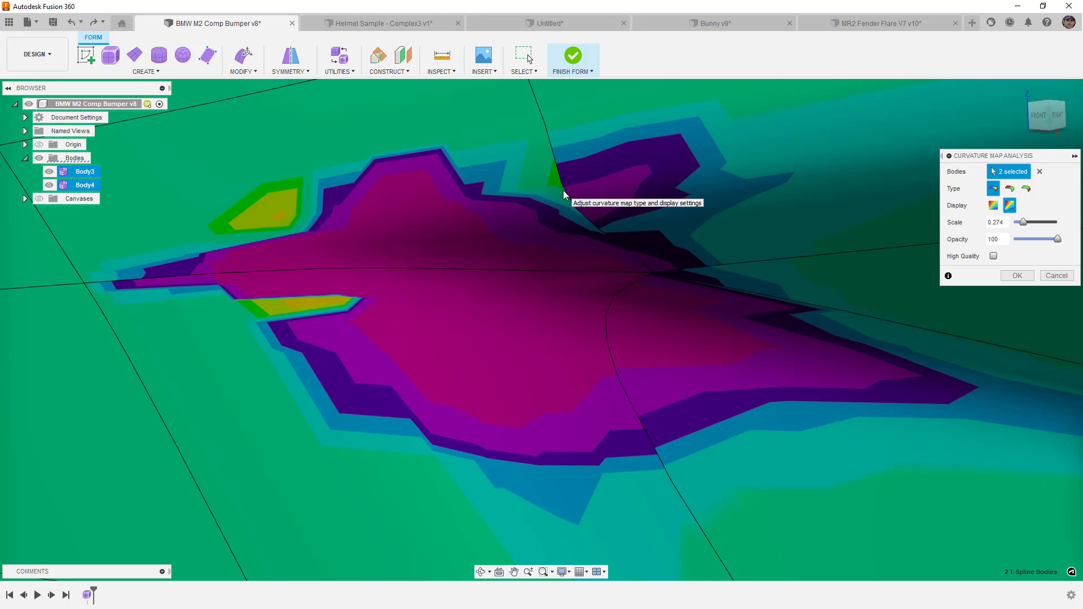
scroll(562, 197, down, 4)
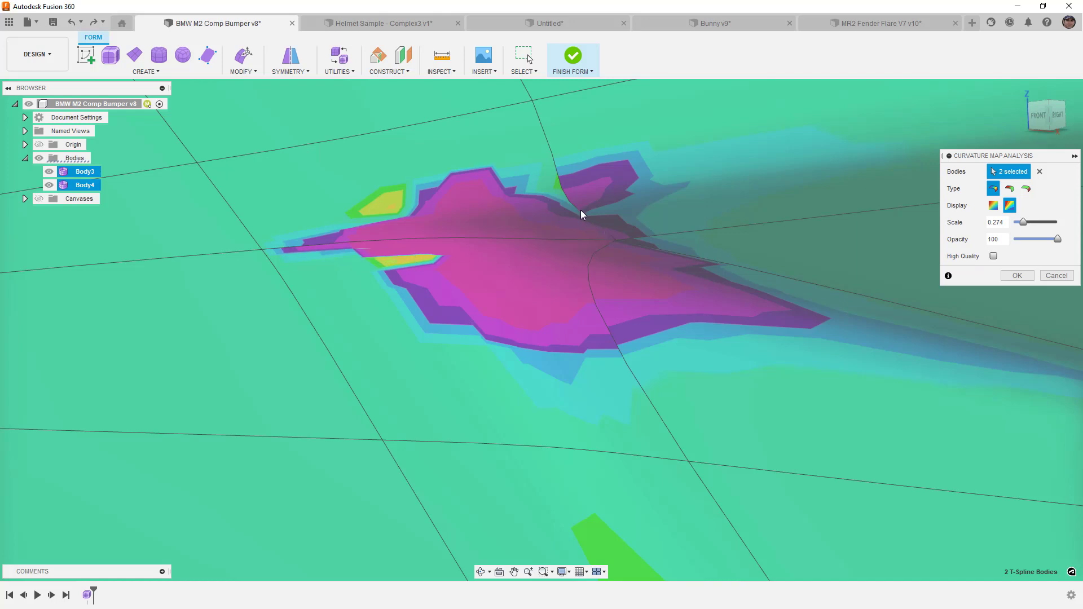
scroll(580, 210, down, 5)
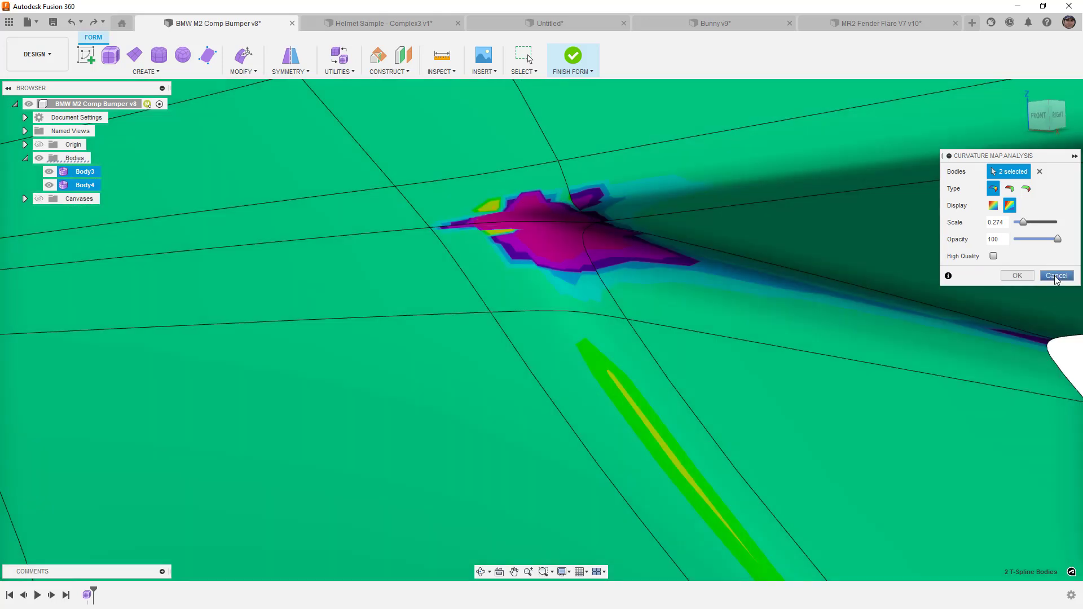
click(1053, 275)
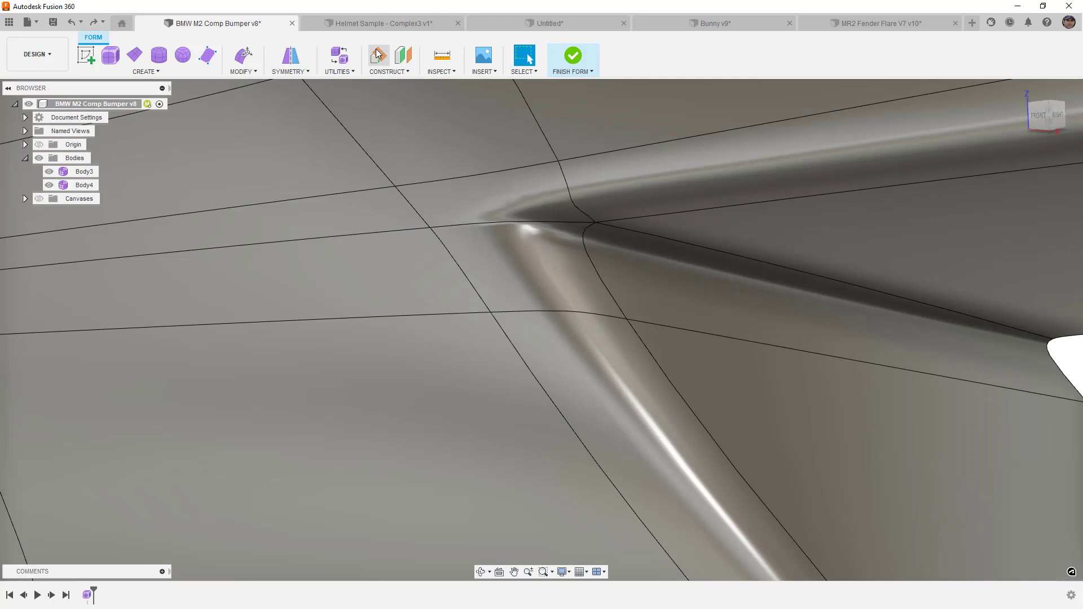
Switch to the Helmet Sample - Complex3 document and orient the helmet to the Right view
click(375, 25)
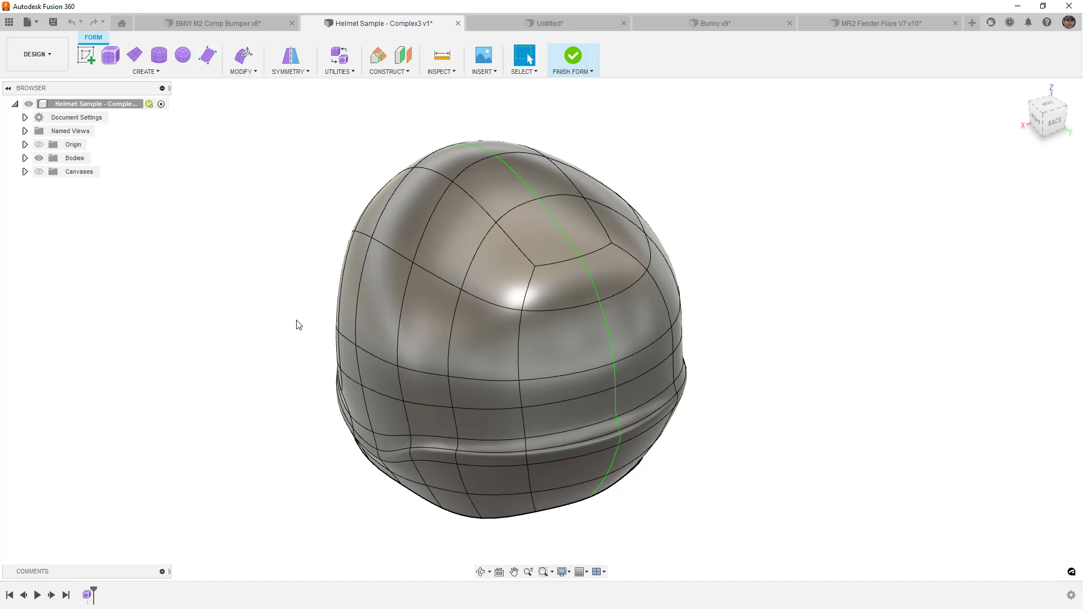
shift+middle_drag(322, 348, 383, 317)
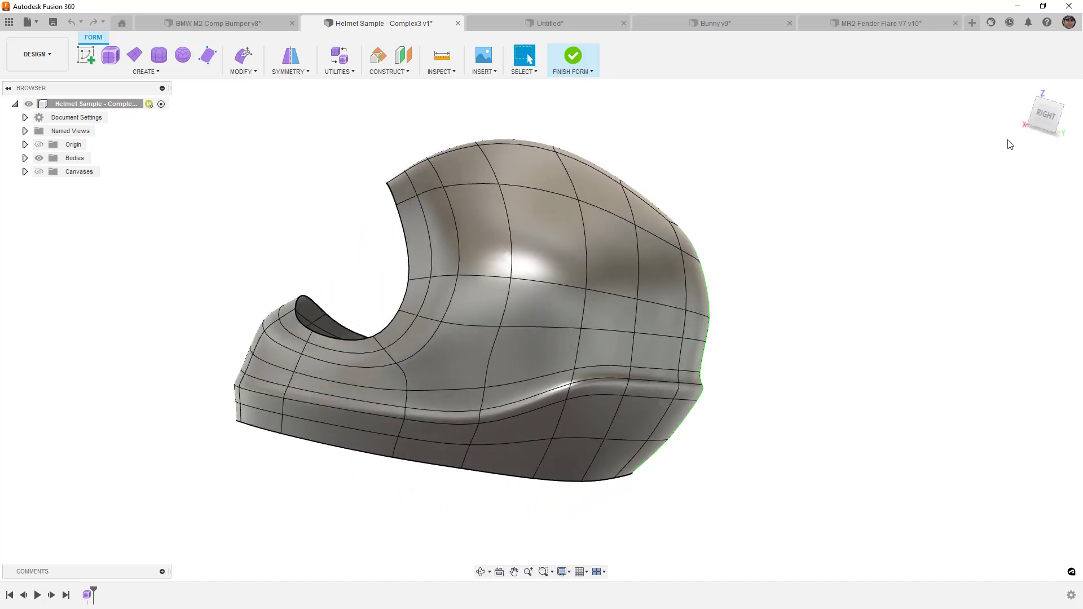
click(1043, 115)
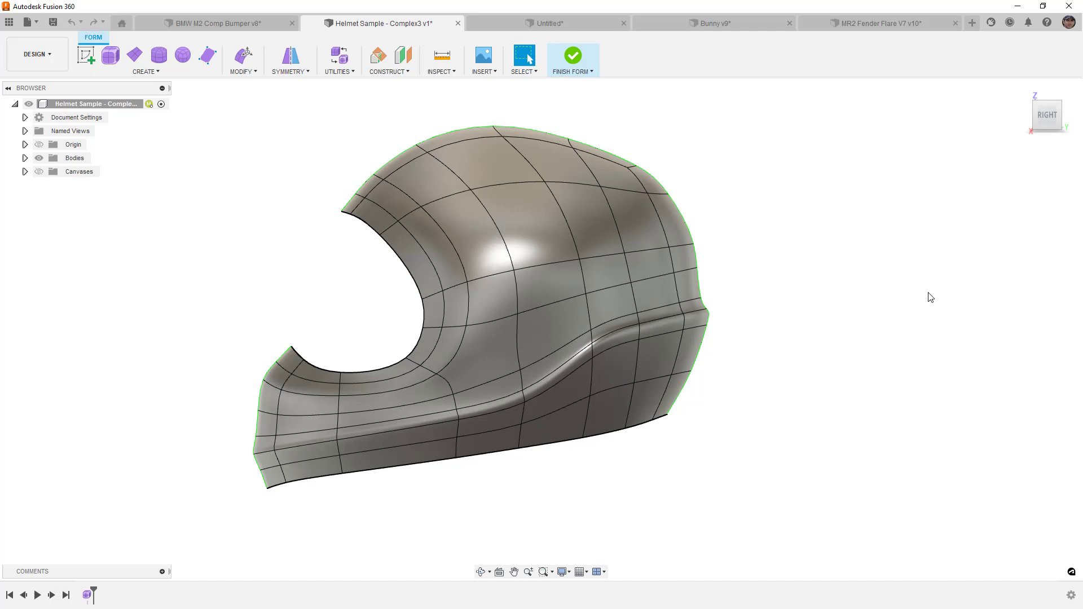
Select the whole strip of faces bordering the helmet's visor opening, from the forehead down to the chin
click(352, 202)
shift+click(376, 215)
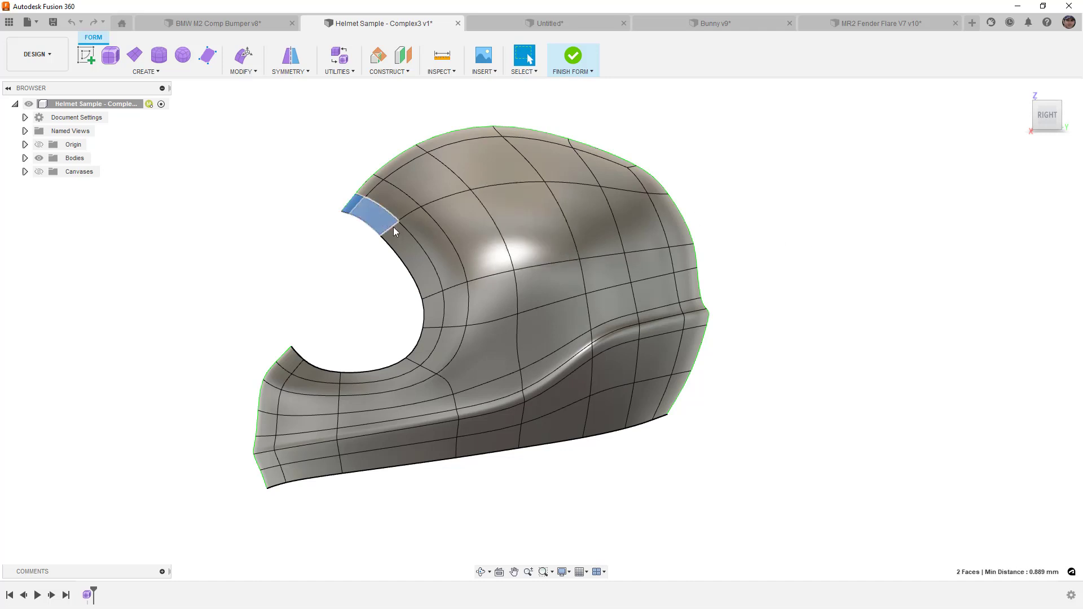
shift+click(421, 263)
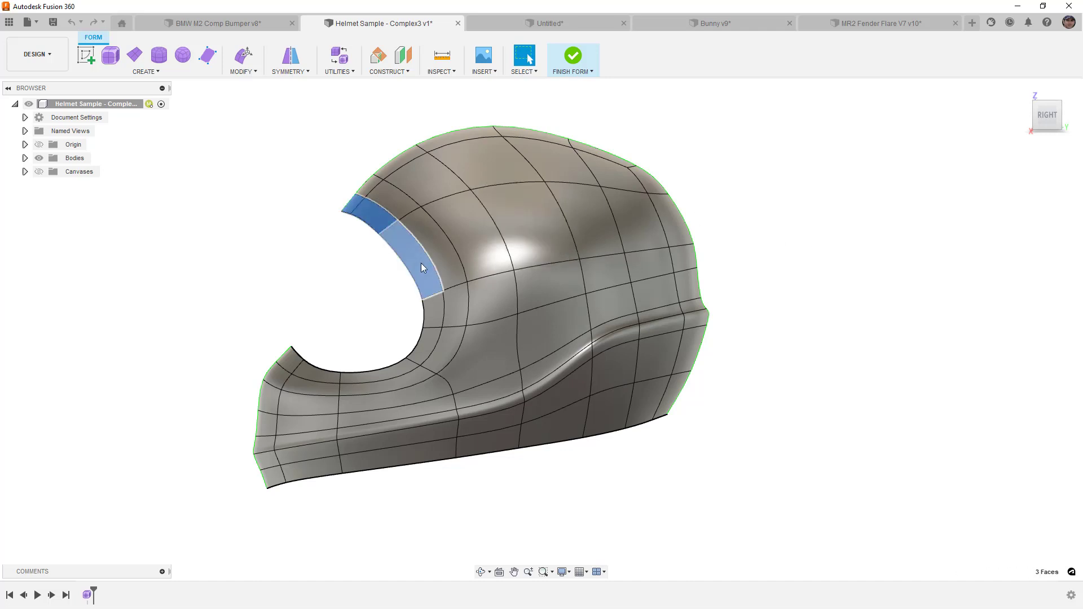
shift+click(401, 367)
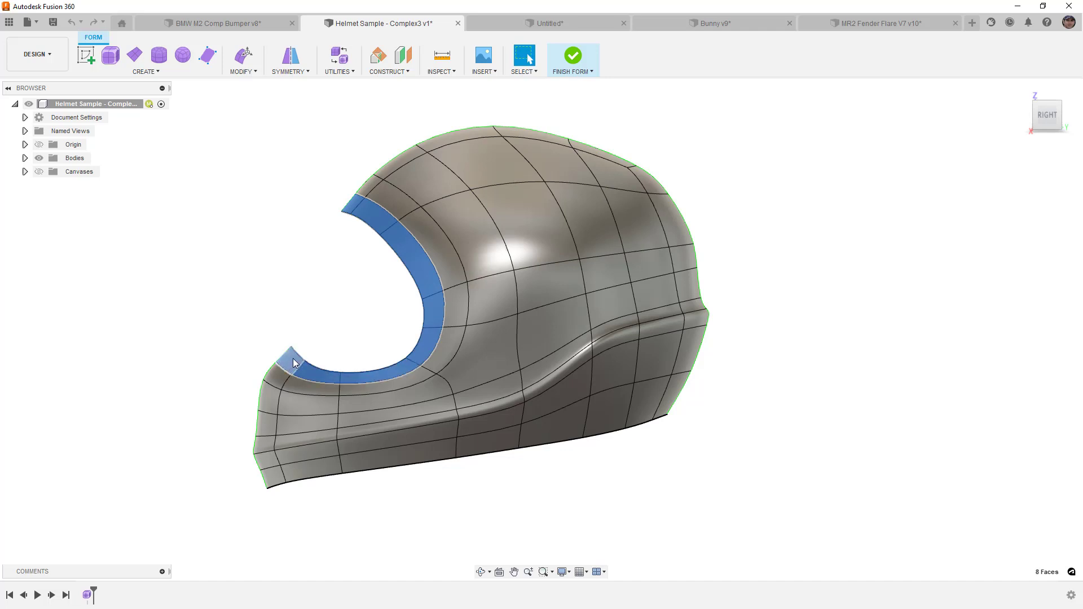
Extend the selected face strip along the helmet's centreline from the forehead over the crown to the back
shift+click(295, 366)
shift+click(367, 191)
shift+click(395, 164)
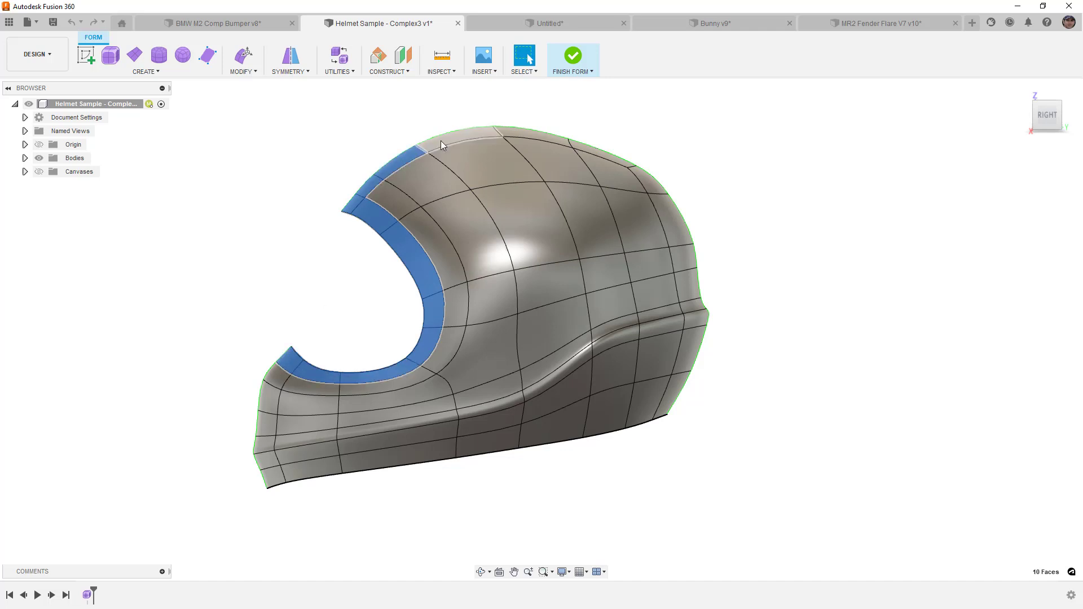
shift+click(457, 137)
shift+click(520, 132)
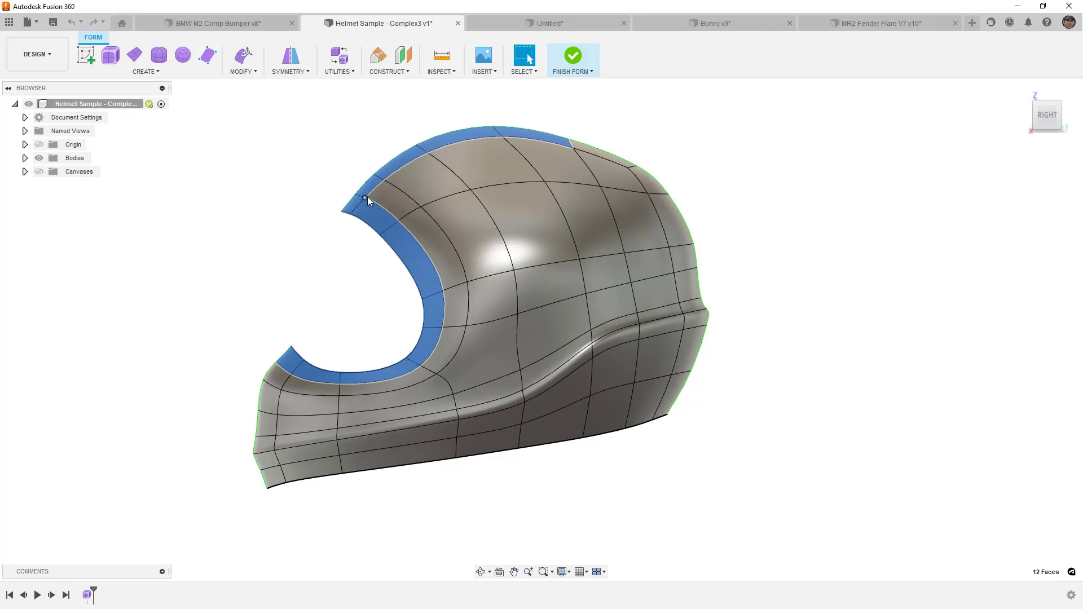
shift+click(650, 179)
Clear the face selection and select the three edges meeting at the star point on the back of the crown
shift+middle_drag(650, 180, 584, 221)
key(Escape)
scroll(568, 225, up, 4)
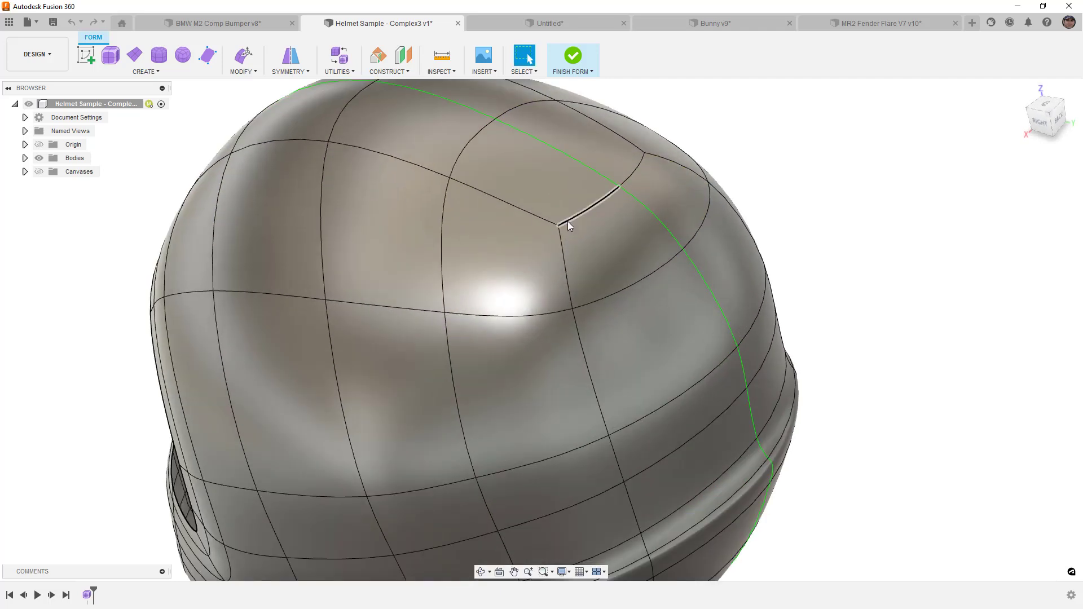
click(567, 221)
shift+click(536, 212)
shift+click(561, 239)
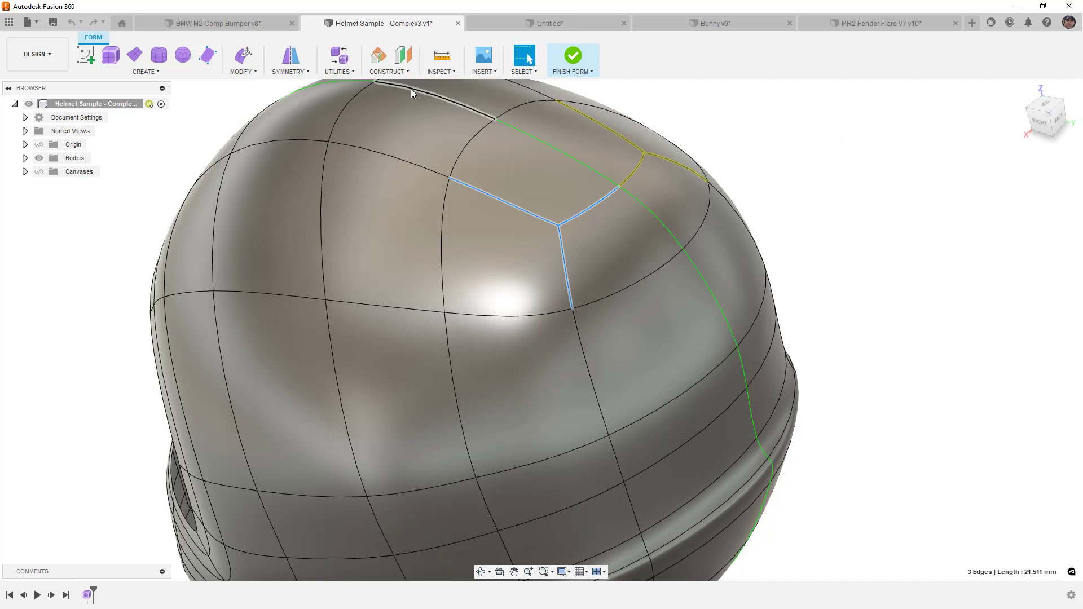
Run a curvature map analysis on the helmet, displayed as bands at a scale of 0.403
click(441, 71)
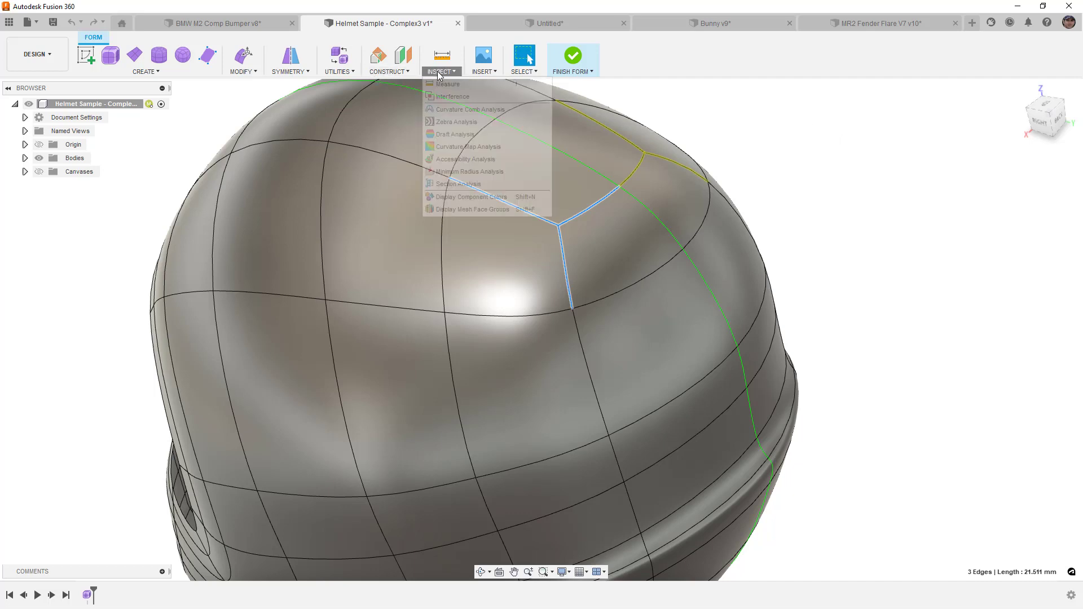
click(462, 148)
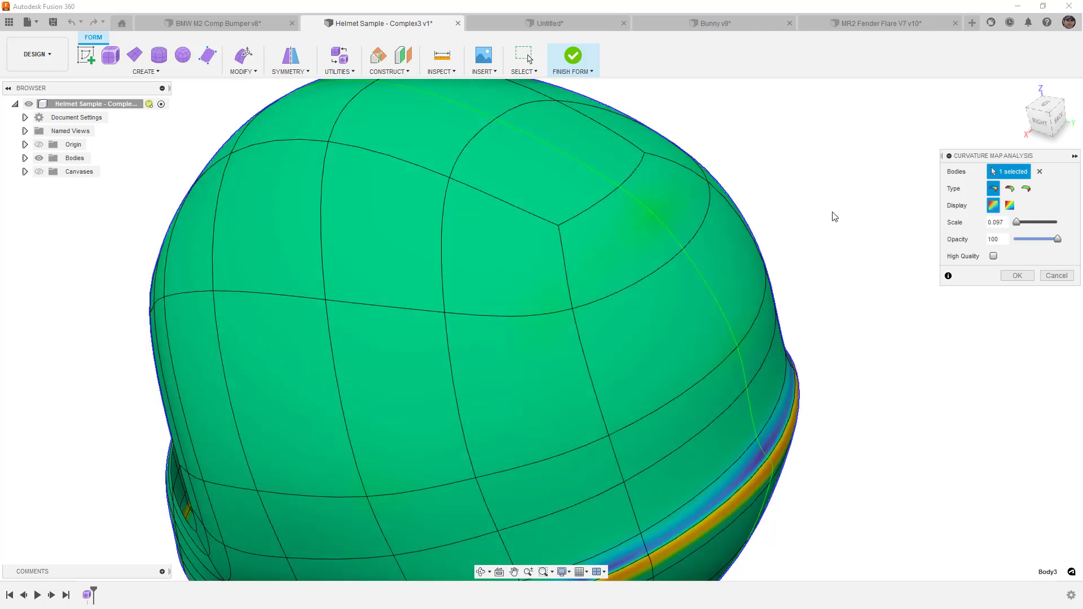
scroll(818, 231, down, 5)
shift+middle_drag(802, 244, 773, 244)
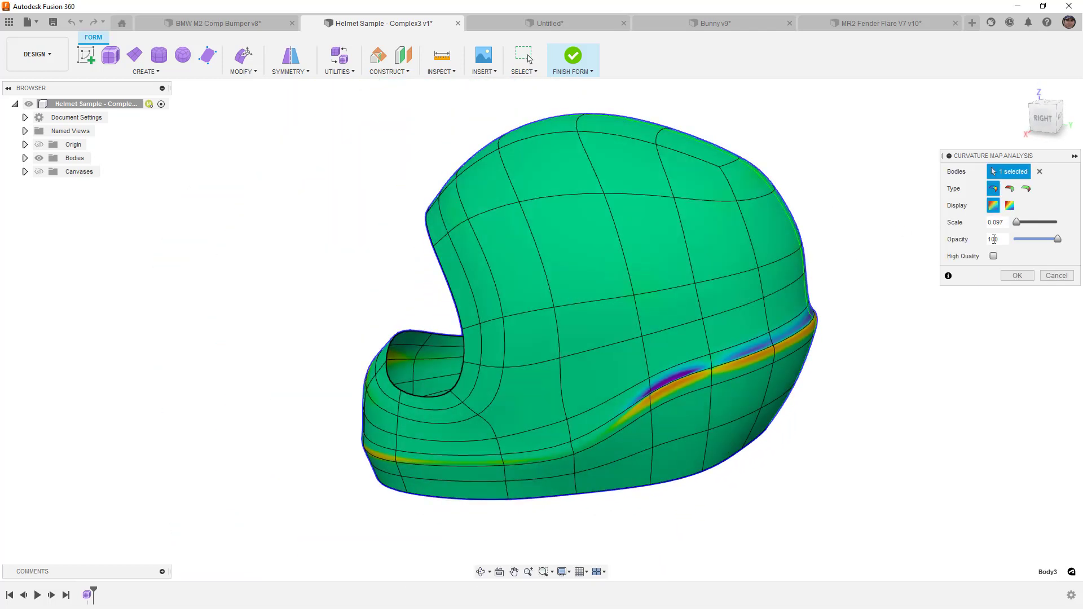
click(1010, 205)
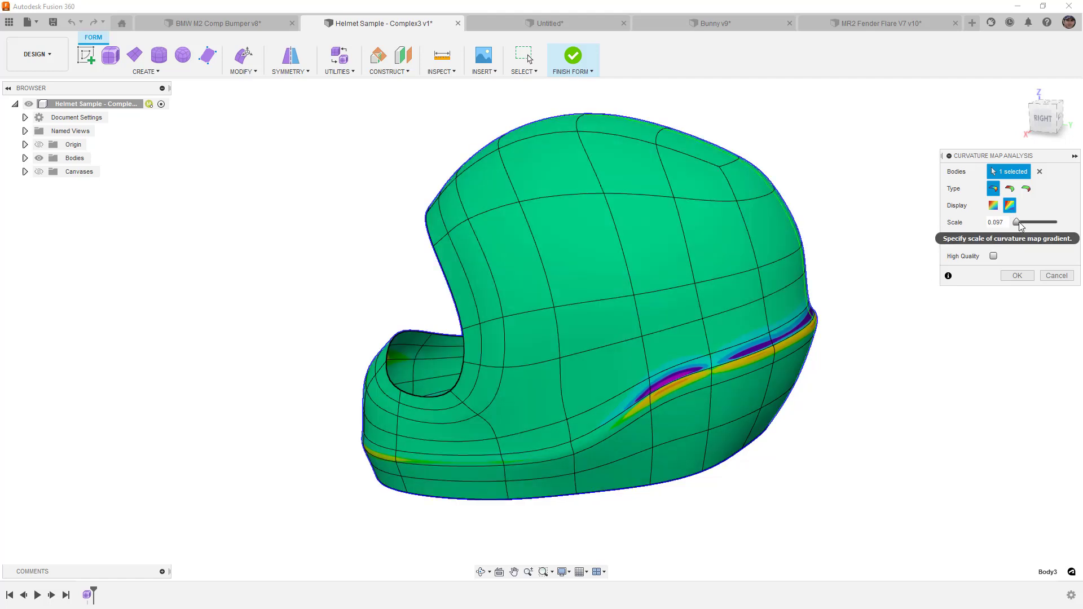
drag(1017, 222, 1028, 224)
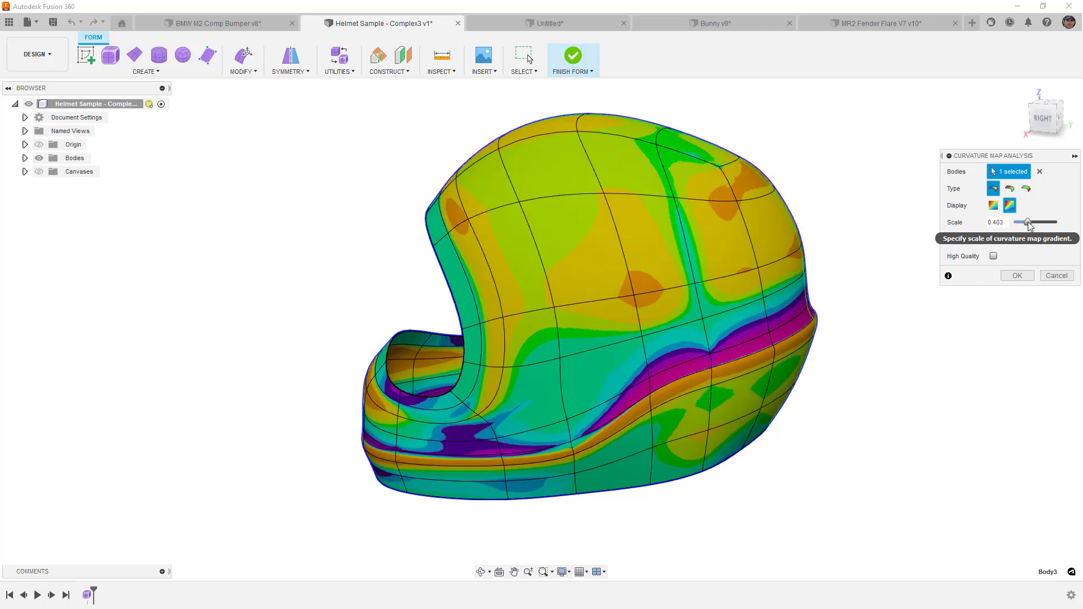
Examine the curvature bands around the star point on the crown, and close the analysis without saving it
shift+middle_drag(776, 181, 781, 213)
scroll(660, 260, up, 10)
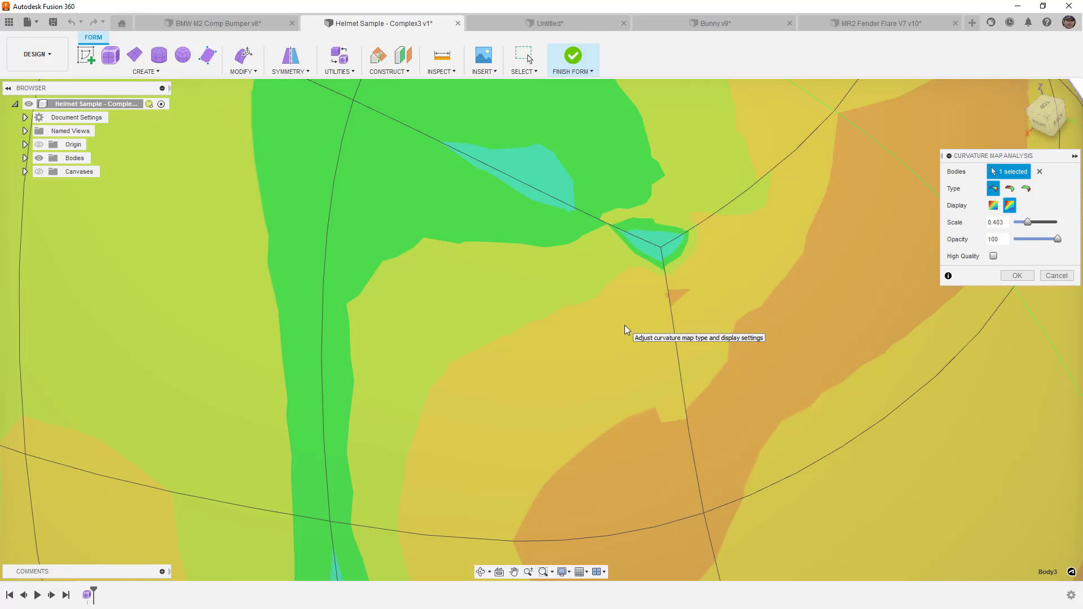
scroll(617, 307, down, 3)
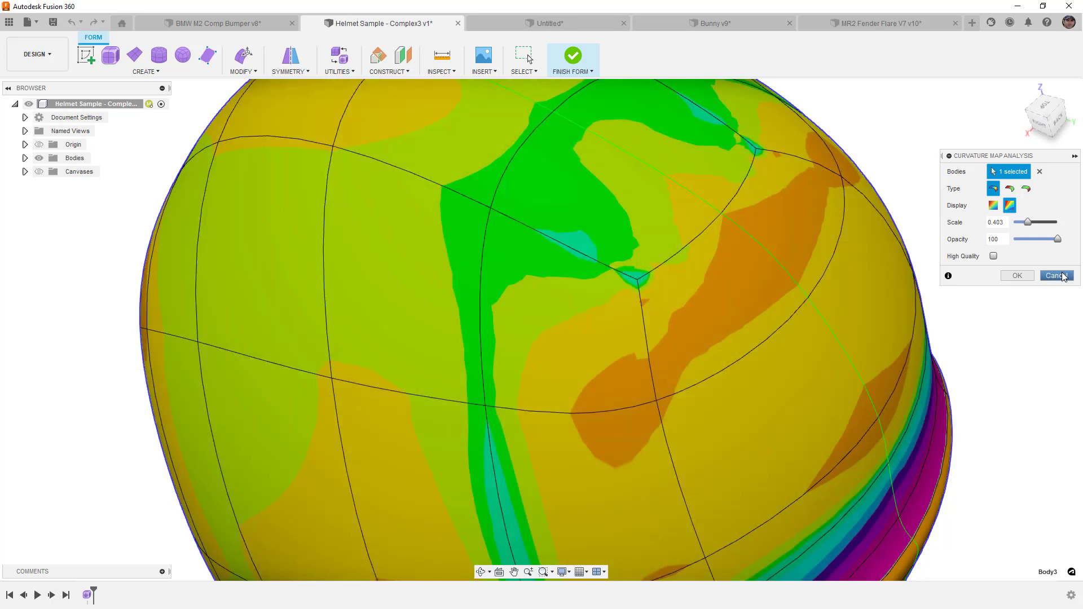
click(1050, 275)
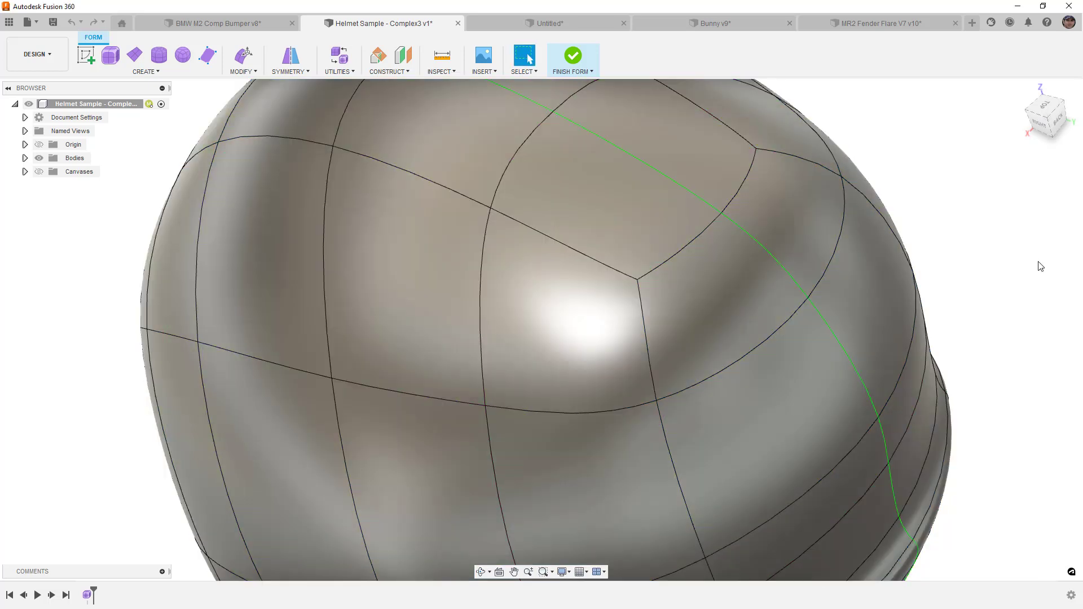
Switch to the Untitled document and fill the triangular hole beside the rear top strip using Reduced Star mode
click(546, 23)
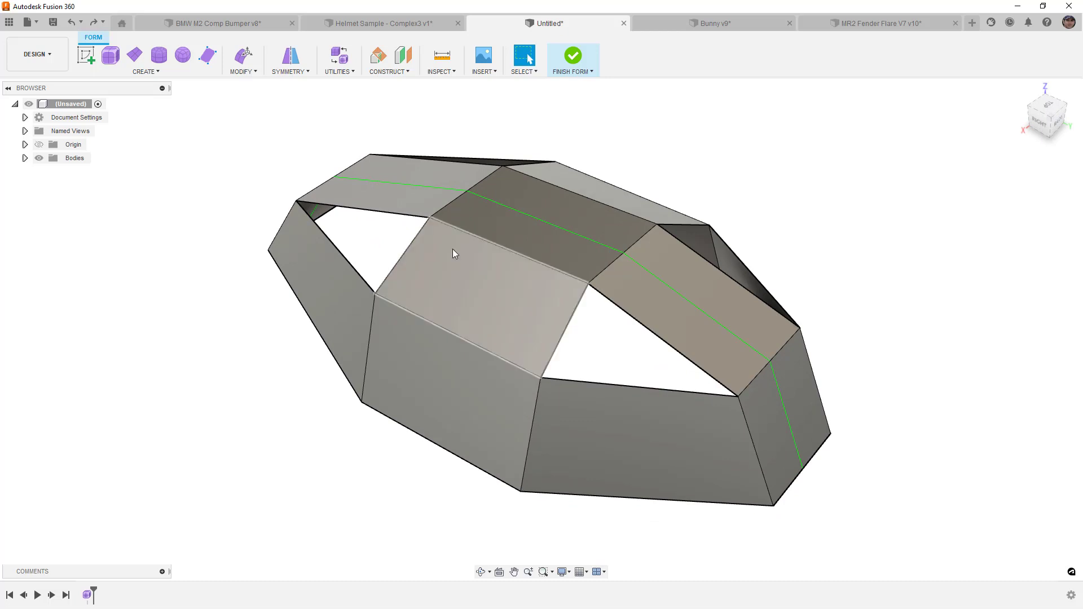
click(243, 72)
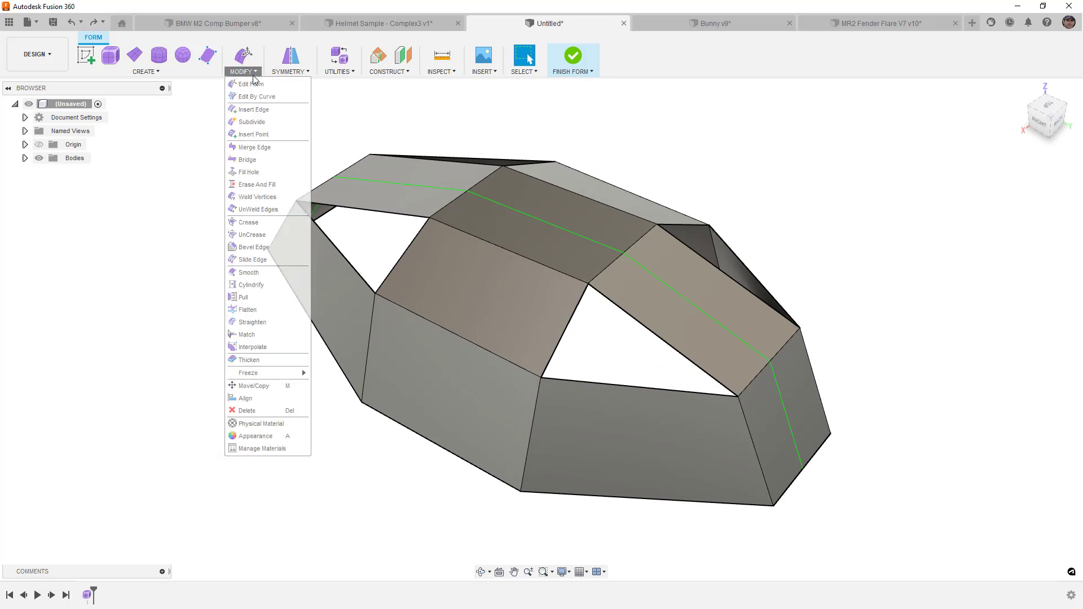
click(249, 172)
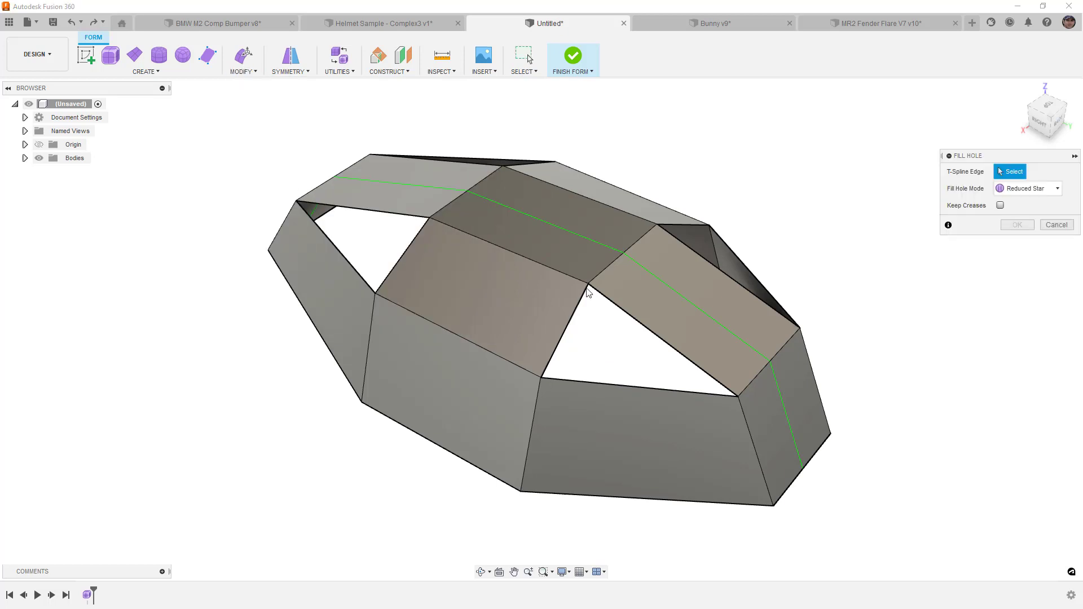
click(609, 300)
click(1009, 232)
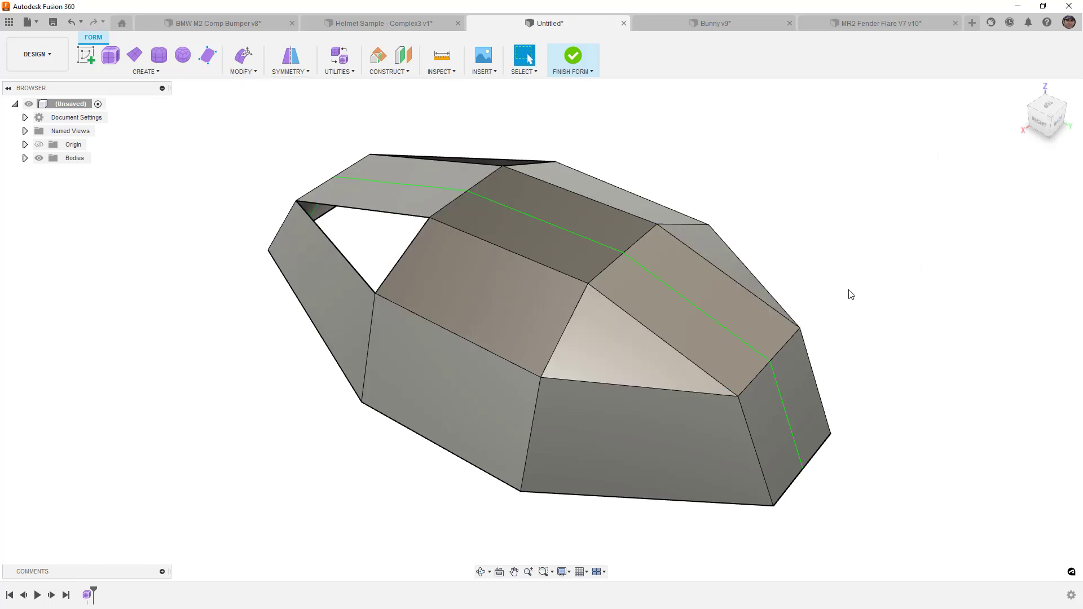
Switch the body to smooth display and examine the faces around the filled hole
click(720, 353)
key(alt+3)
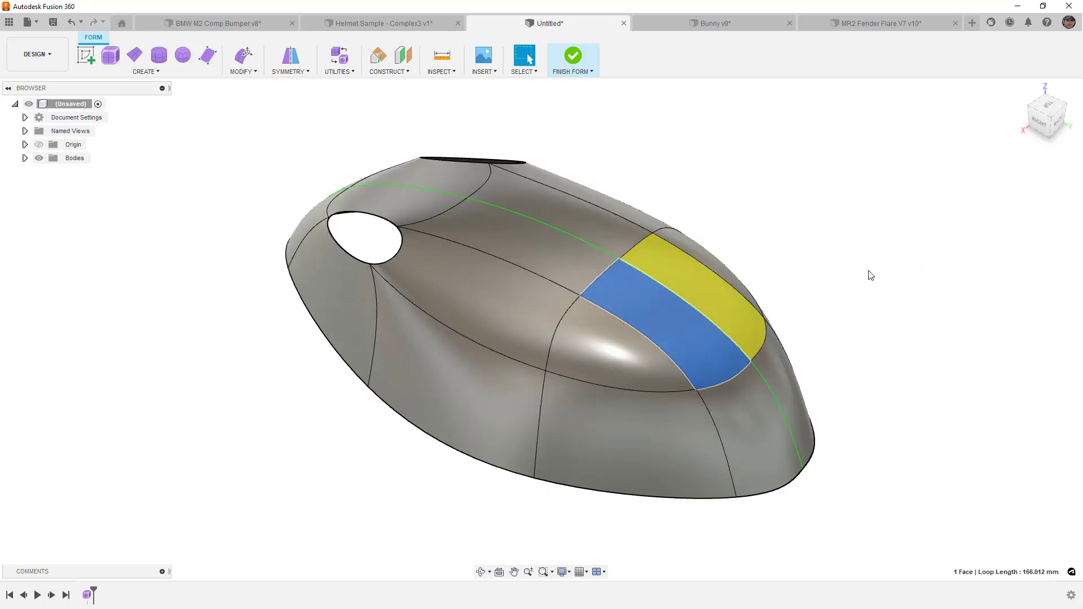
click(872, 273)
shift+middle_drag(873, 273, 841, 271)
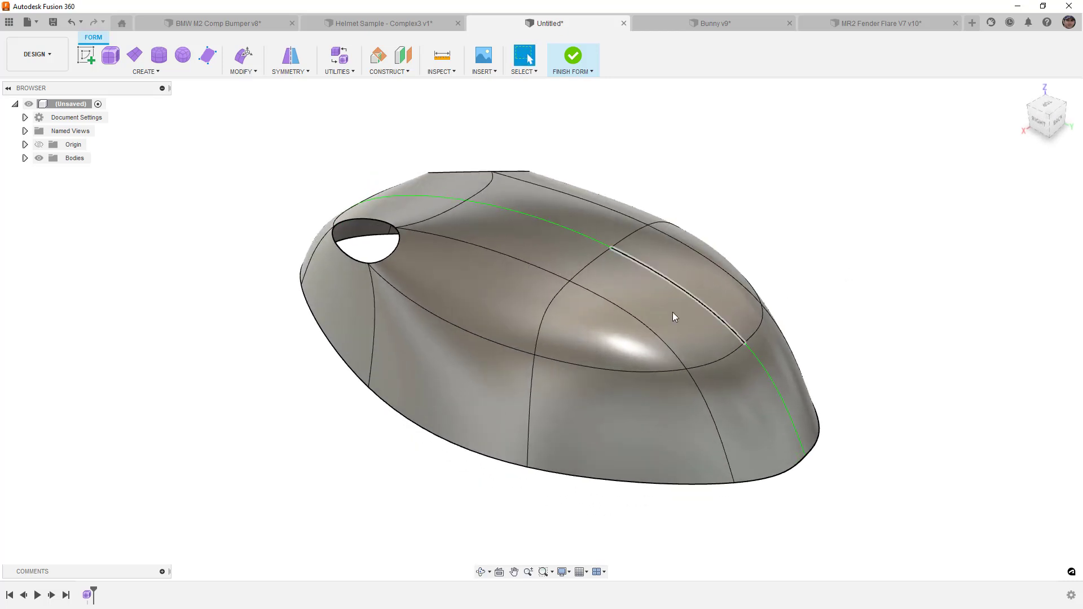
click(616, 334)
key(Escape)
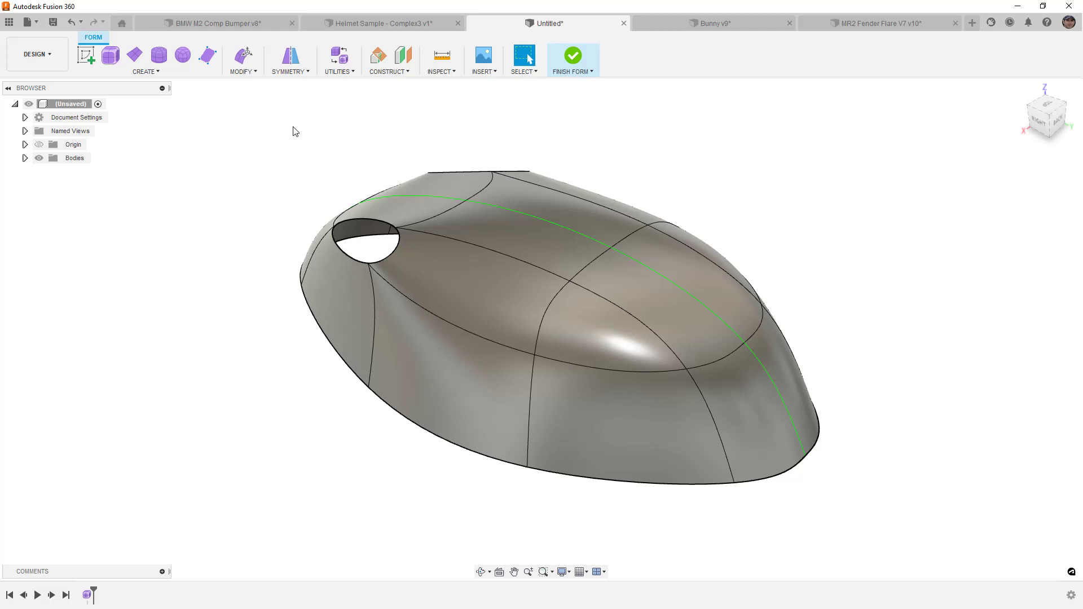
Insert points in Simple mode across the rear top face, from its side edge to the symmetry line
click(243, 71)
click(253, 134)
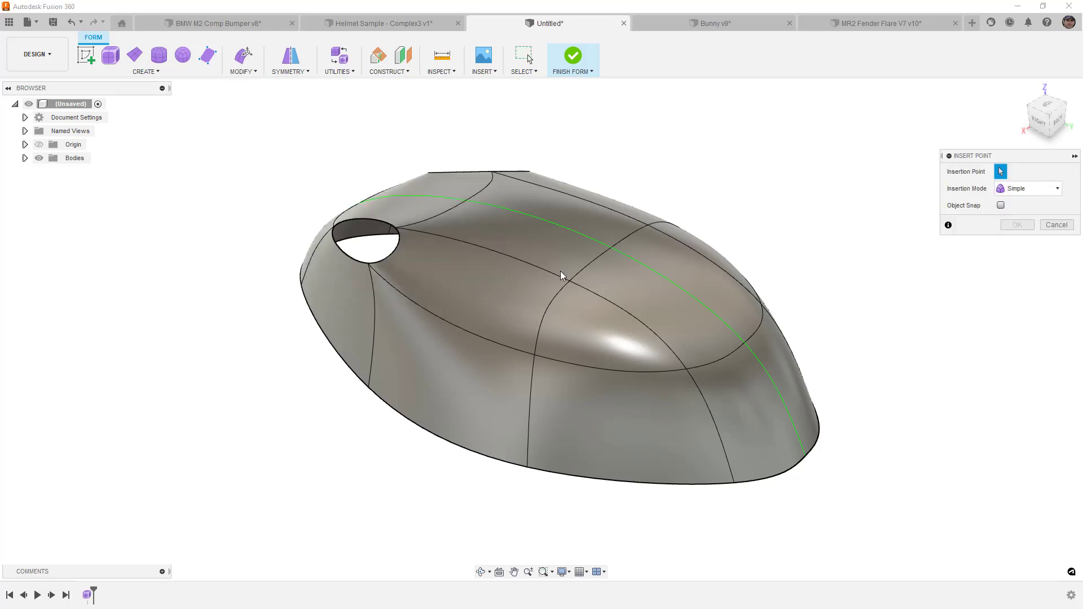
click(637, 319)
click(683, 292)
key(Return)
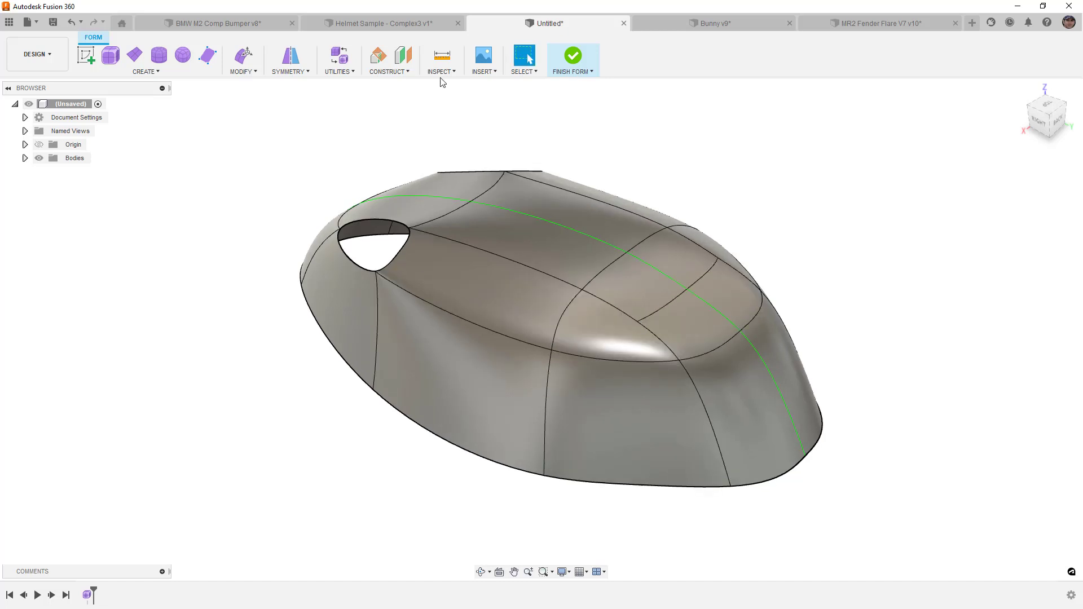
Convert the T-point at the outer end of the inserted edge to a star point with Repair Body
click(339, 71)
click(367, 97)
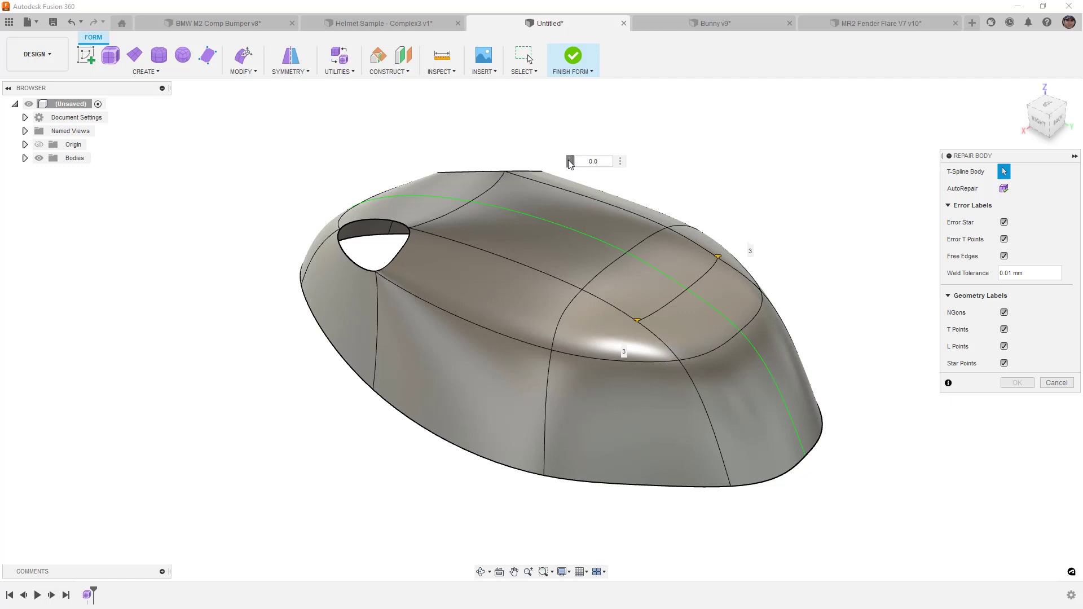
scroll(657, 321, up, 3)
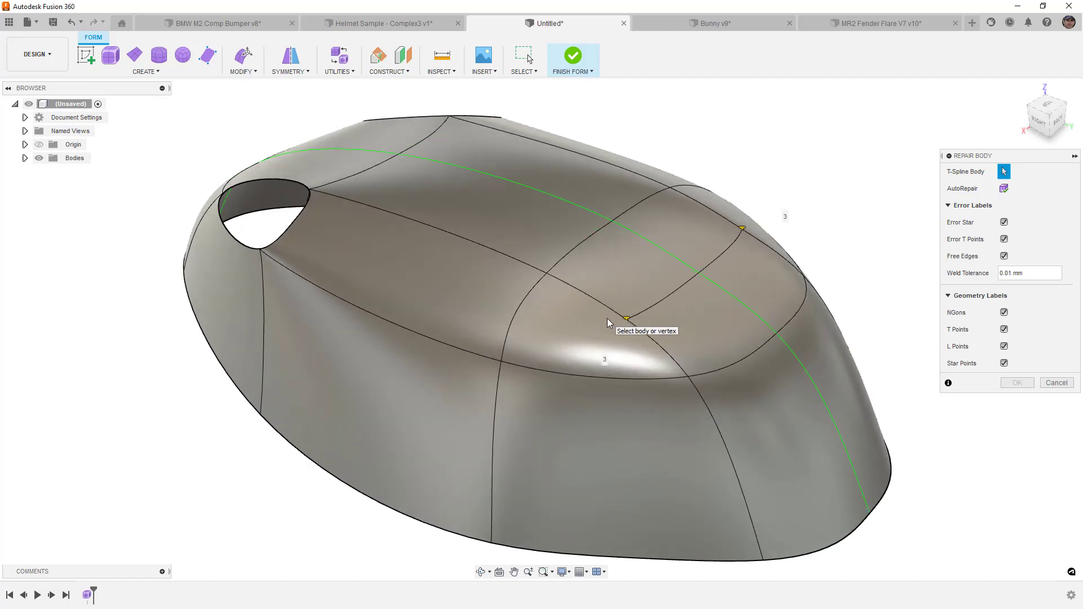
click(626, 318)
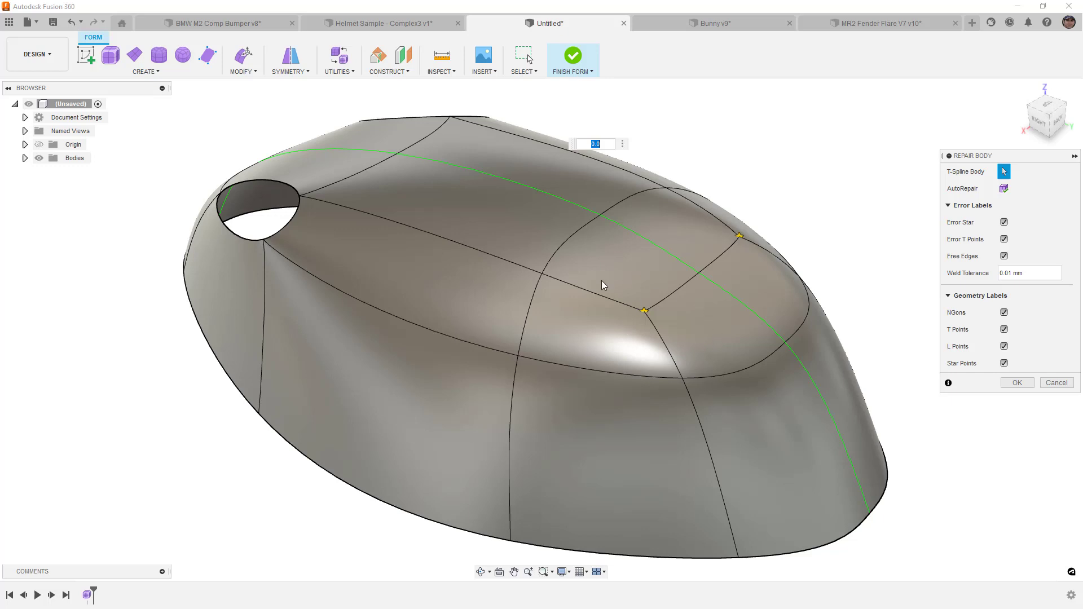
click(645, 312)
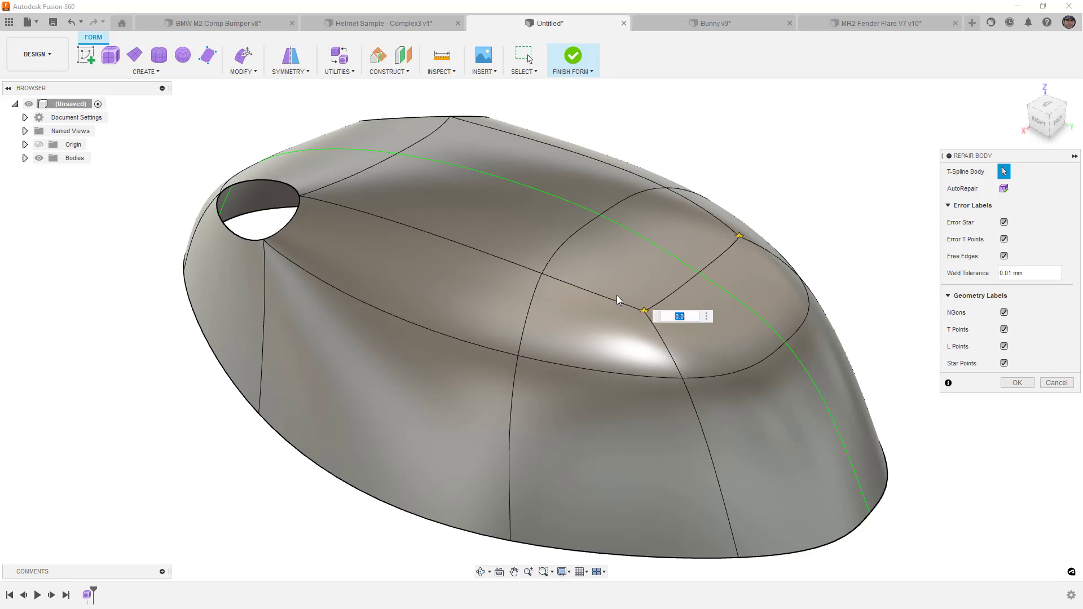
click(1026, 388)
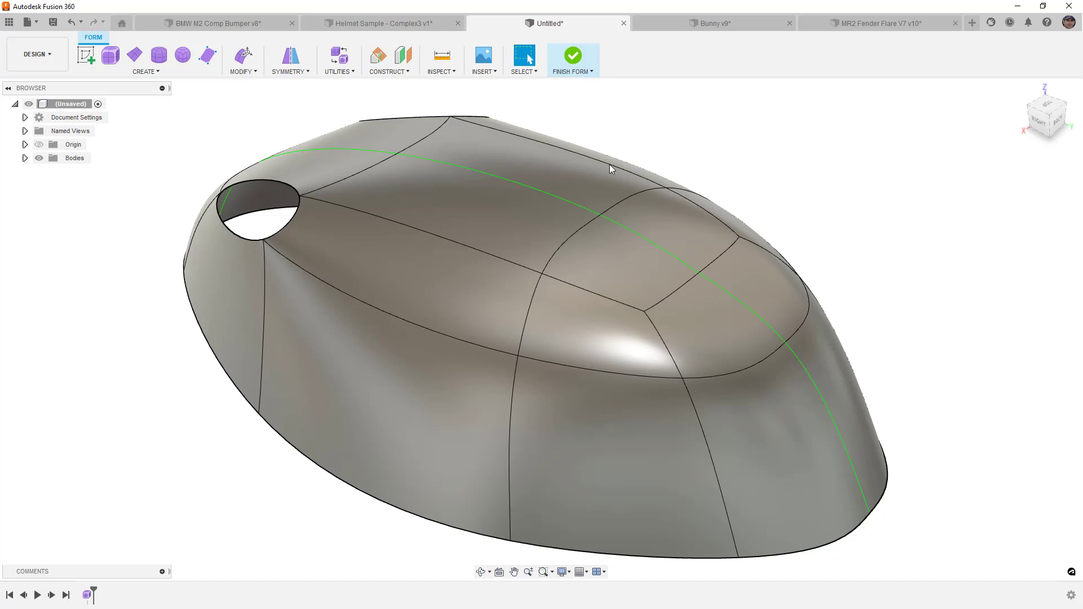
Examine the converted body with a curvature map at a scale of 4.375, and close the analysis without saving it
click(435, 72)
click(468, 147)
click(588, 293)
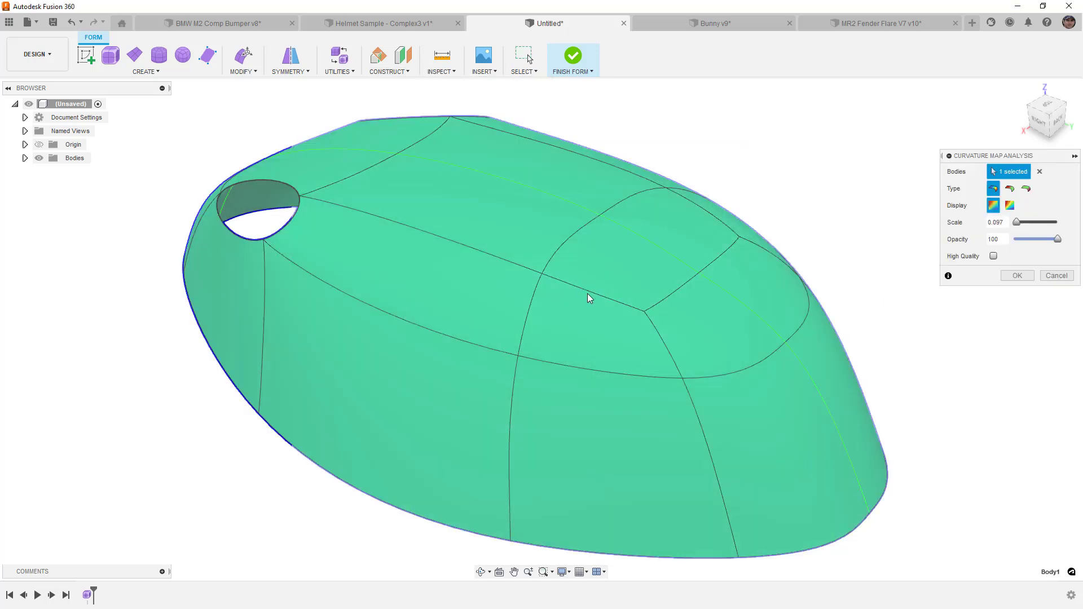
drag(1017, 222, 1052, 226)
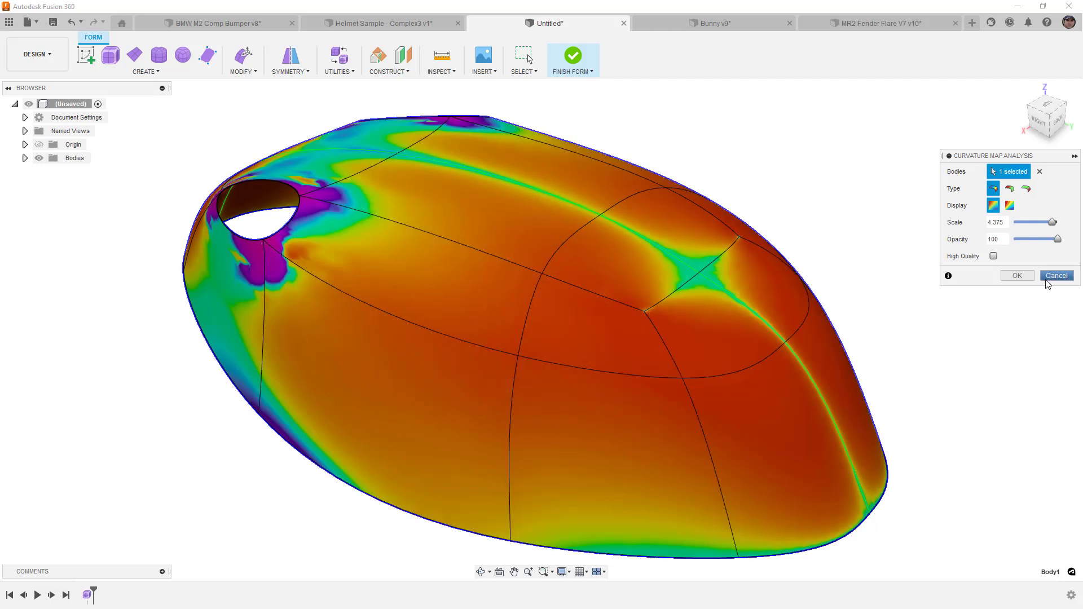
click(1046, 277)
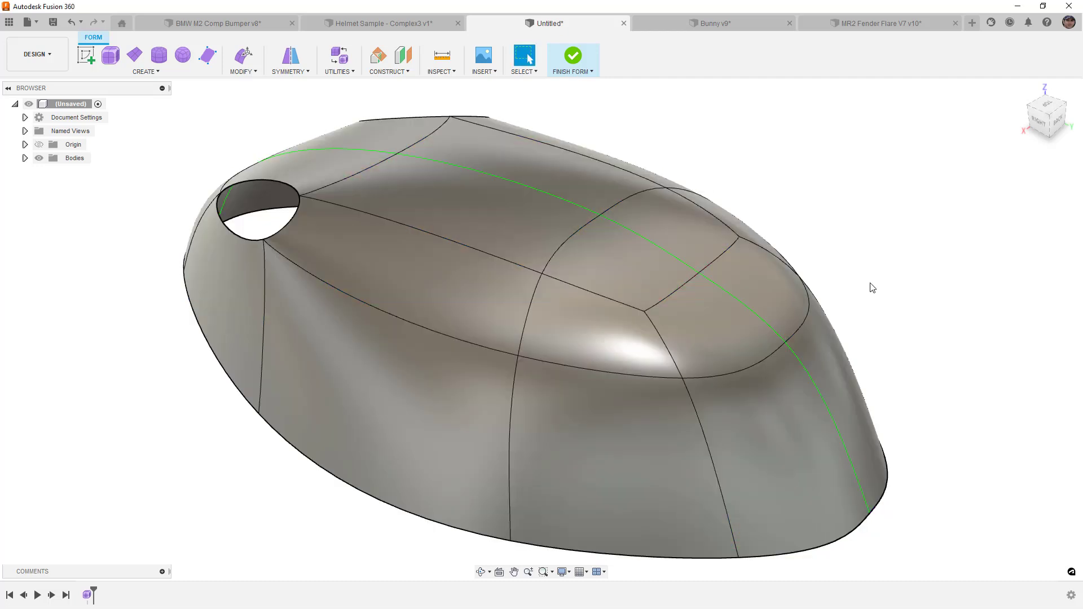
Undo the T-point conversion and save a curvature map analysis of the body at a scale of 2.688
key(ctrl+z)
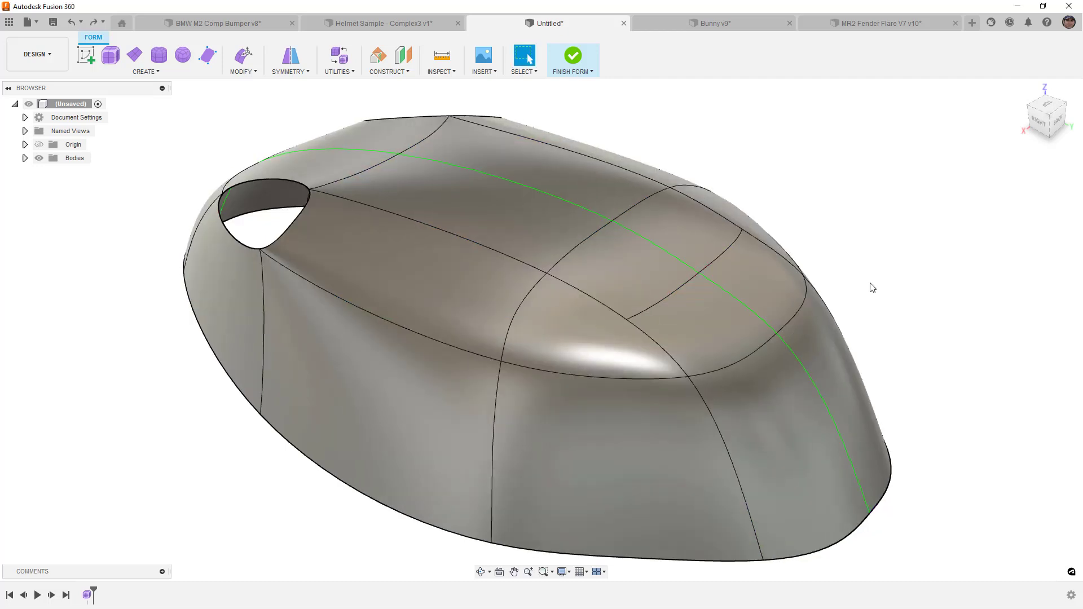
click(441, 71)
click(463, 146)
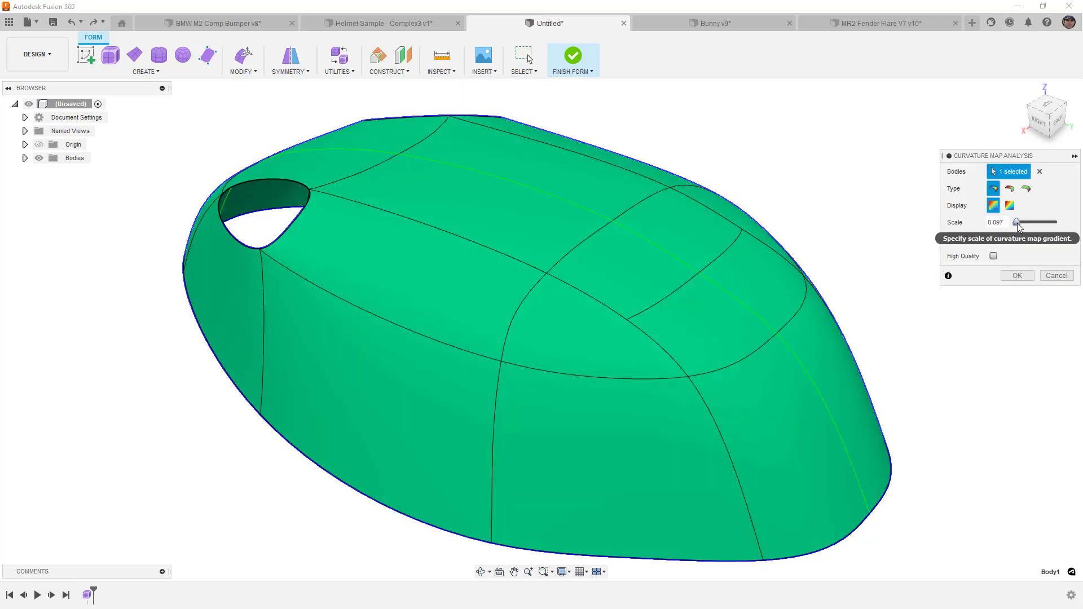
drag(1017, 222, 1037, 222)
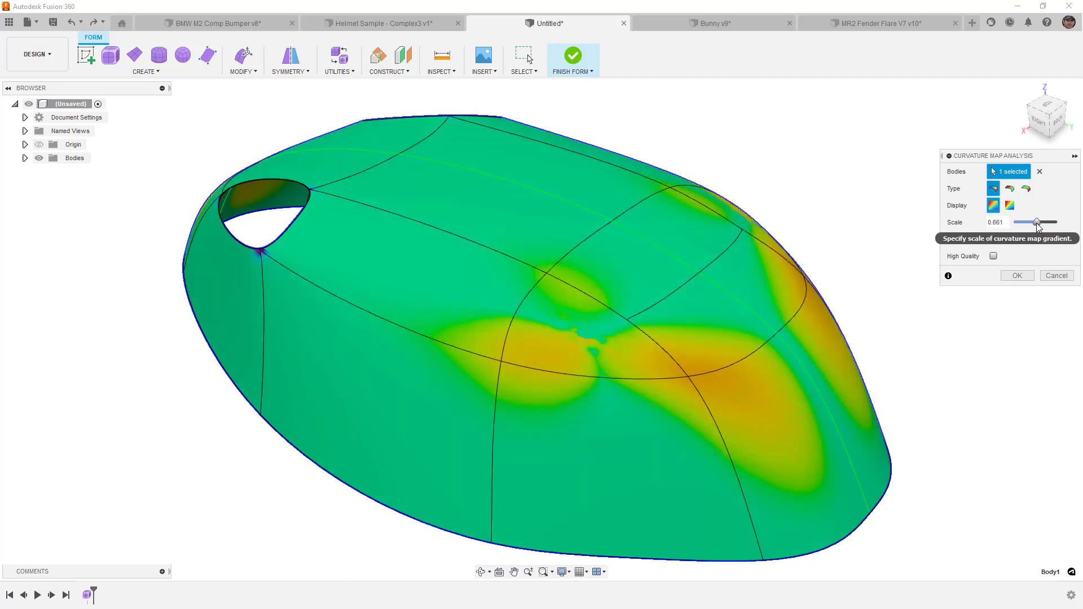
drag(1037, 222, 1051, 223)
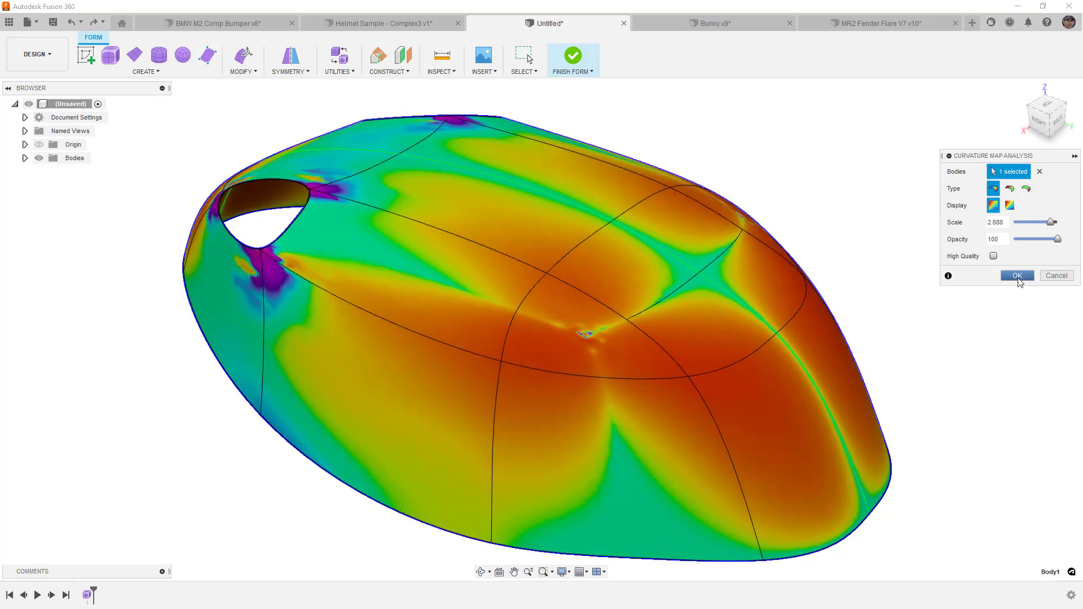
click(1017, 275)
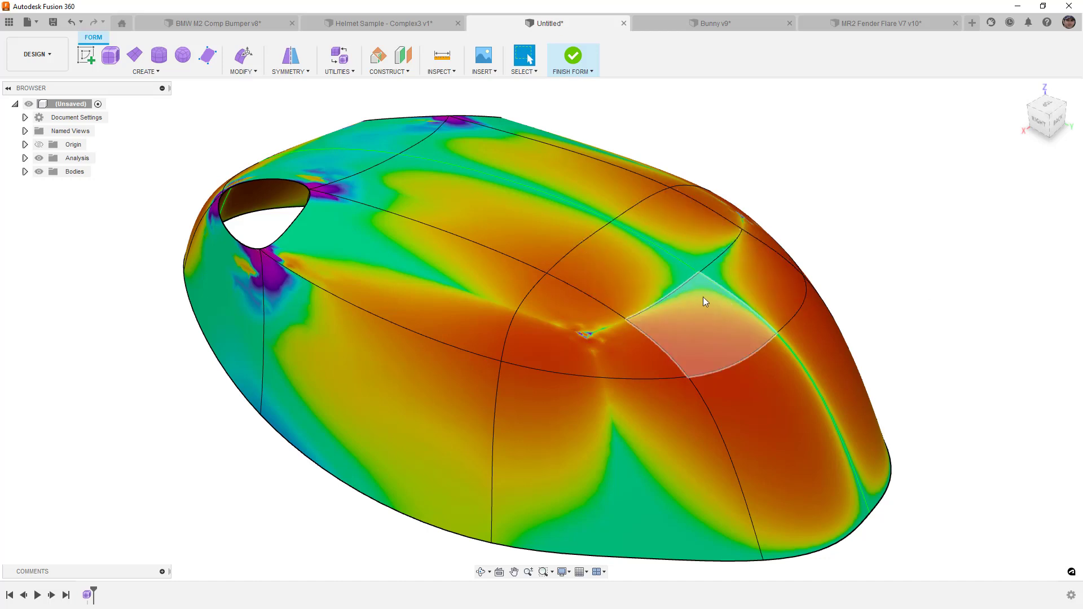
Convert the T-point at the outer end of the inserted edge to a star point with Repair Body
click(341, 71)
click(354, 97)
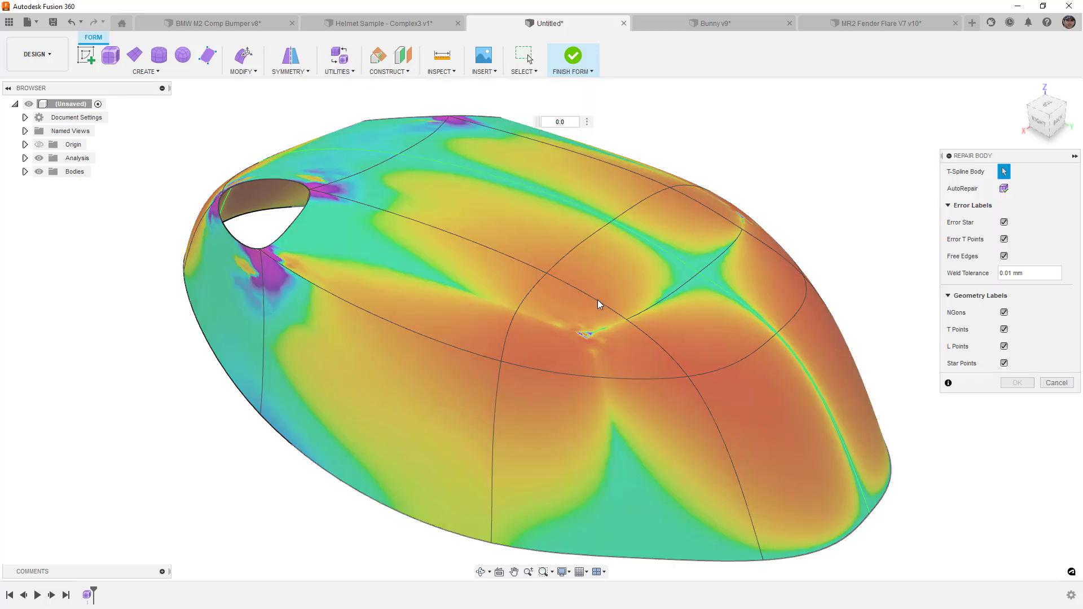
click(598, 303)
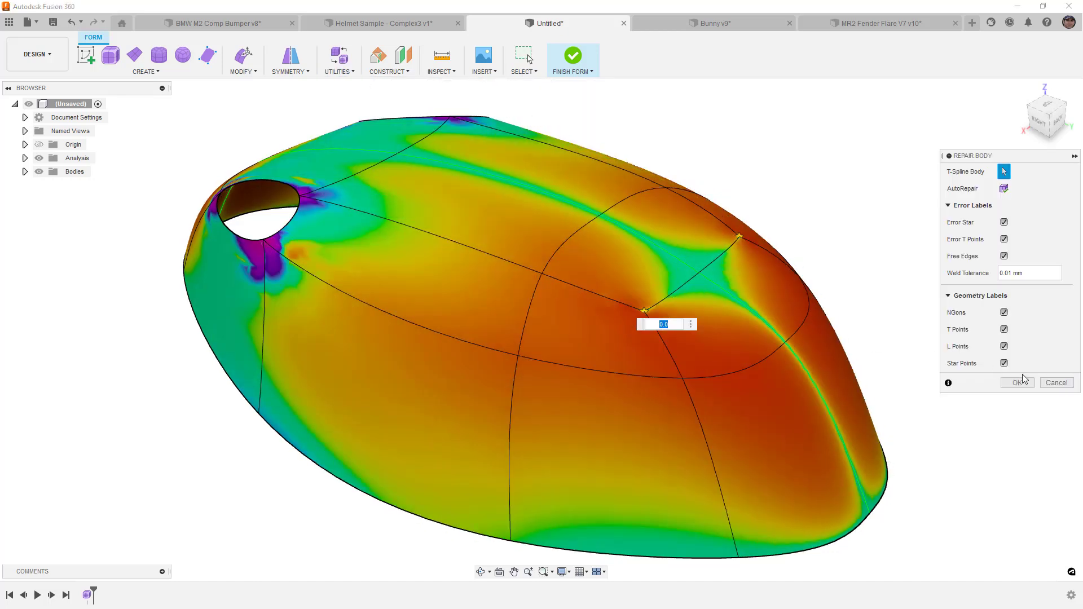
click(1017, 382)
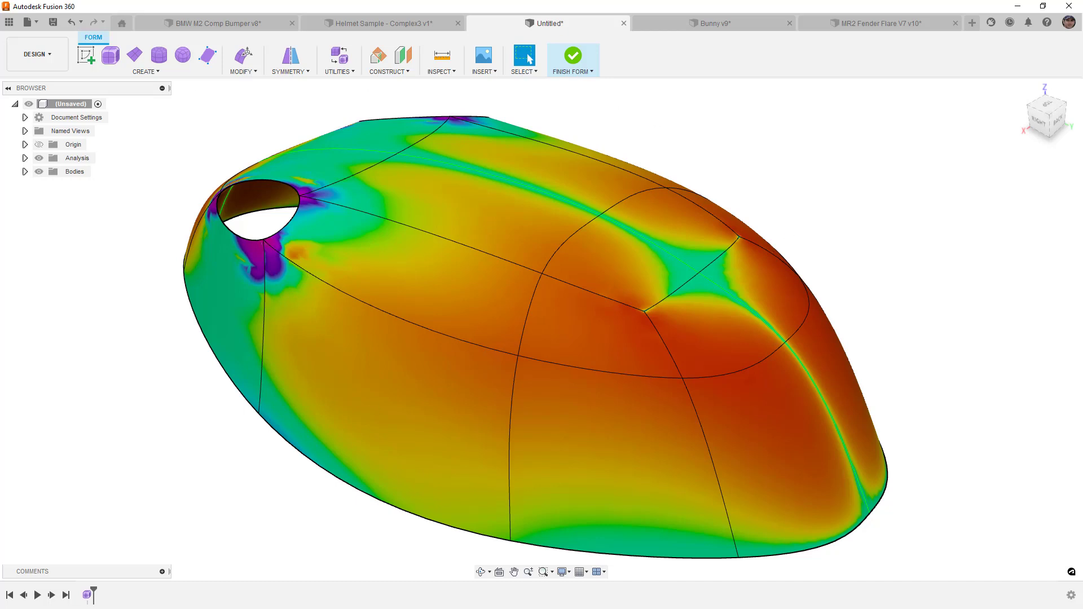
Hide the body's saved curvature map and switch to the MR2 Fender Flare V7 document
click(25, 158)
click(48, 172)
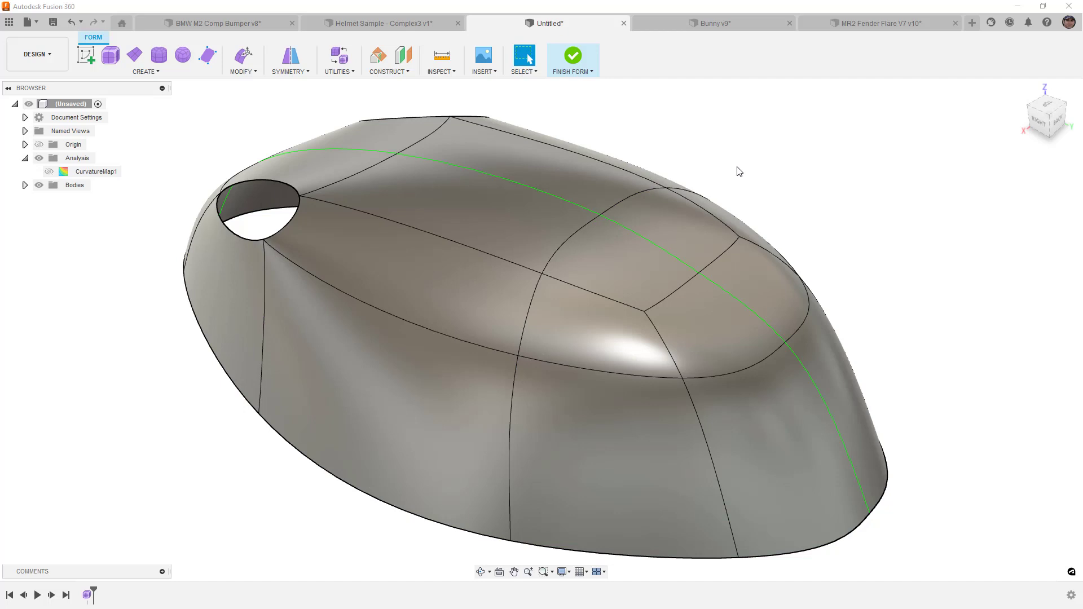
click(865, 25)
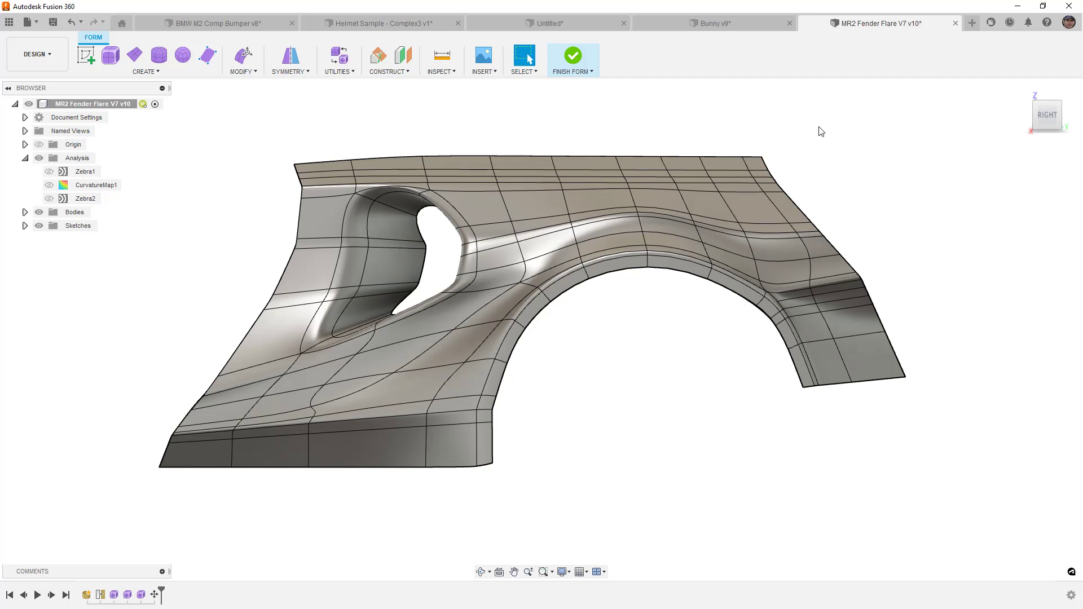
Highlight the row of five faces along the fender's lower edge, up to the wheel arch
click(219, 457)
shift+click(265, 457)
shift+click(340, 456)
shift+click(435, 447)
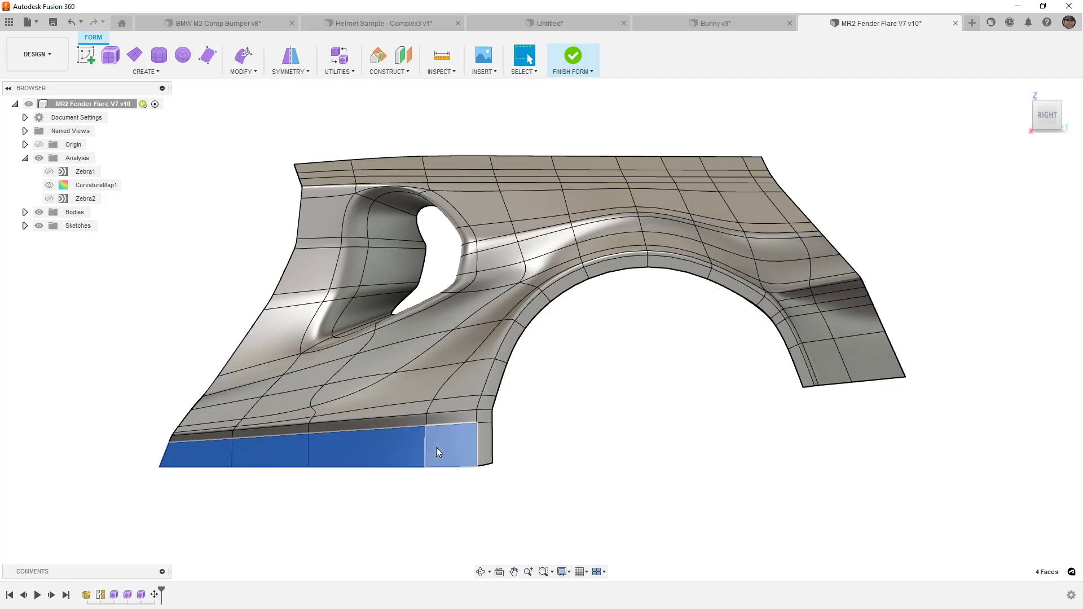
shift+click(482, 441)
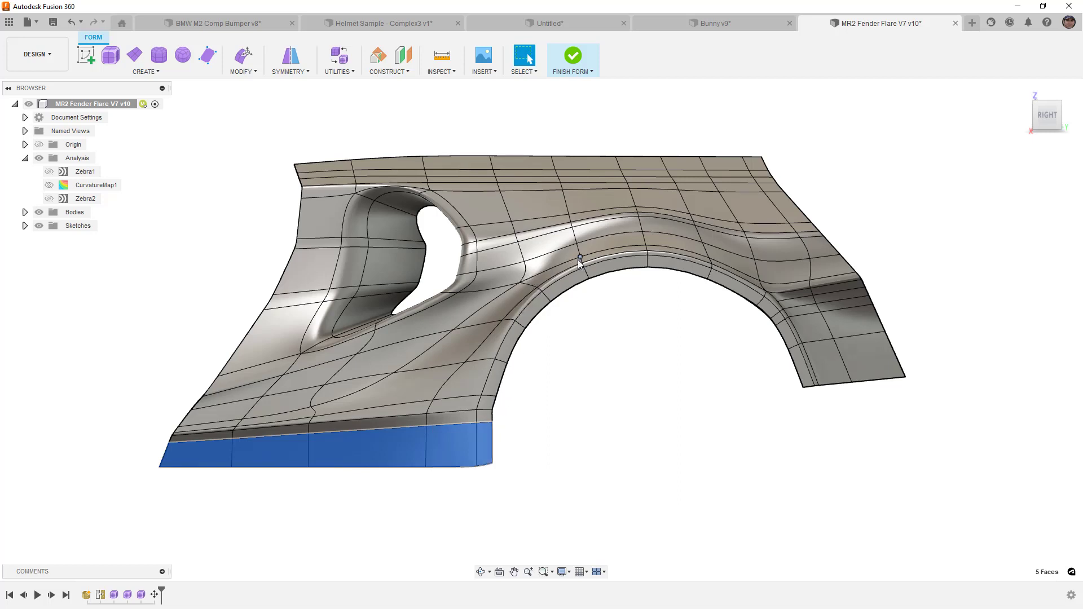
Highlight the star points at both sides of the wheel arch and at the upper and lower outer corners of the side intake
click(519, 282)
shift+click(766, 290)
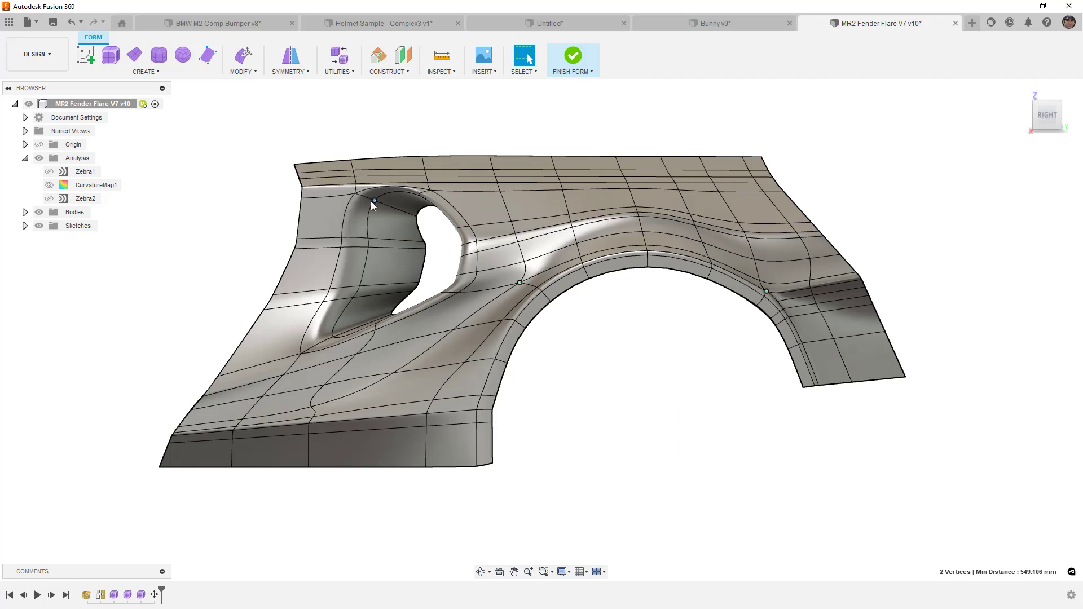
shift+click(357, 194)
shift+click(301, 354)
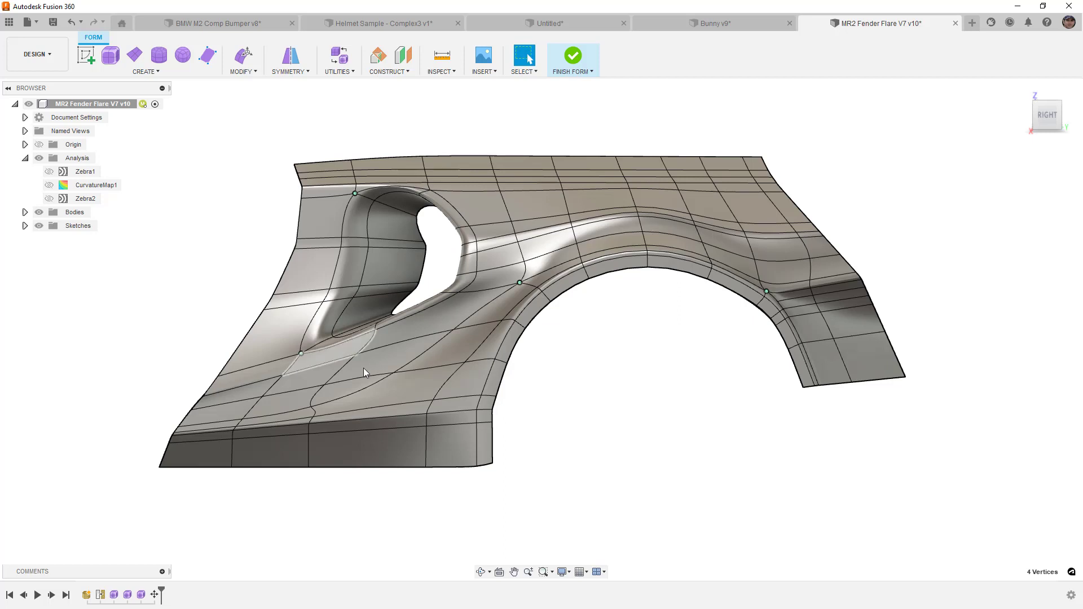
Inspect the fender's star points and T-points with Repair Body, accepting the T-spline version upgrade, and leave without repairing
click(337, 71)
click(342, 97)
click(526, 212)
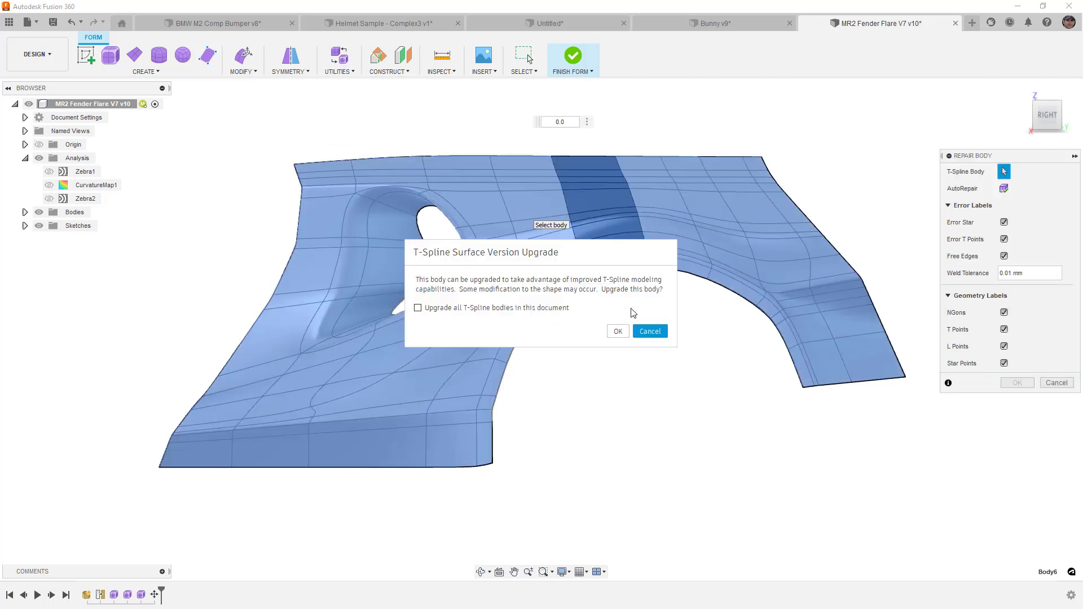
click(621, 333)
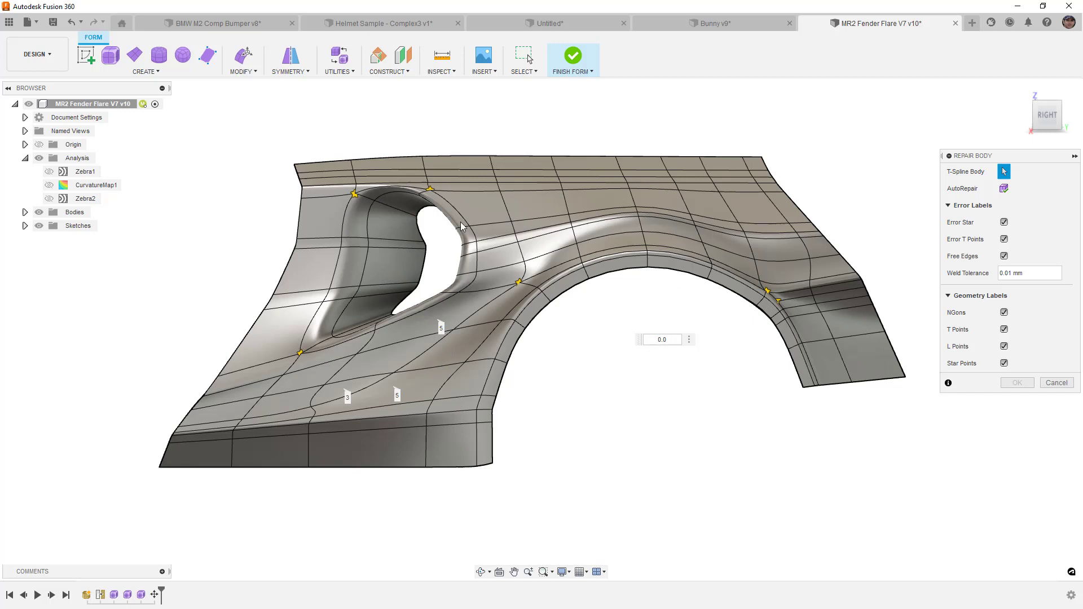
scroll(787, 300, up, 5)
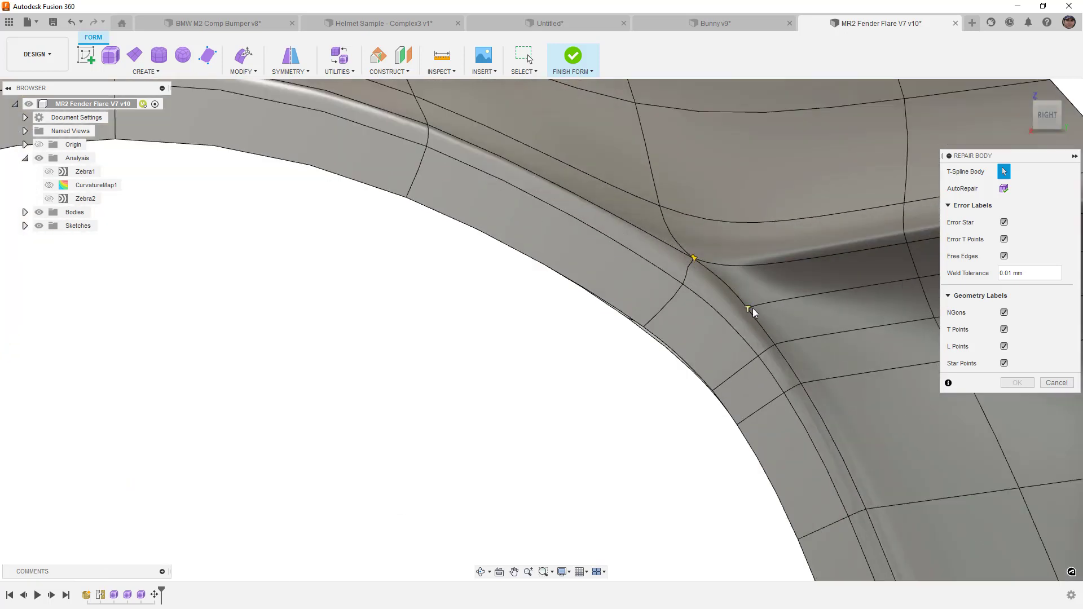
scroll(746, 297, down, 6)
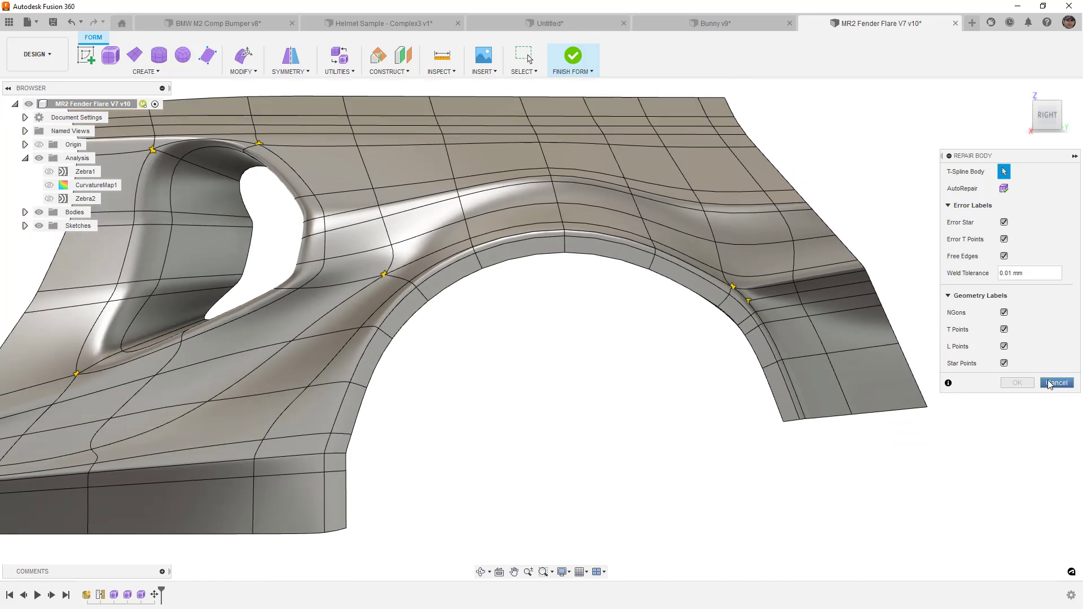
click(1053, 384)
scroll(750, 387, down, 3)
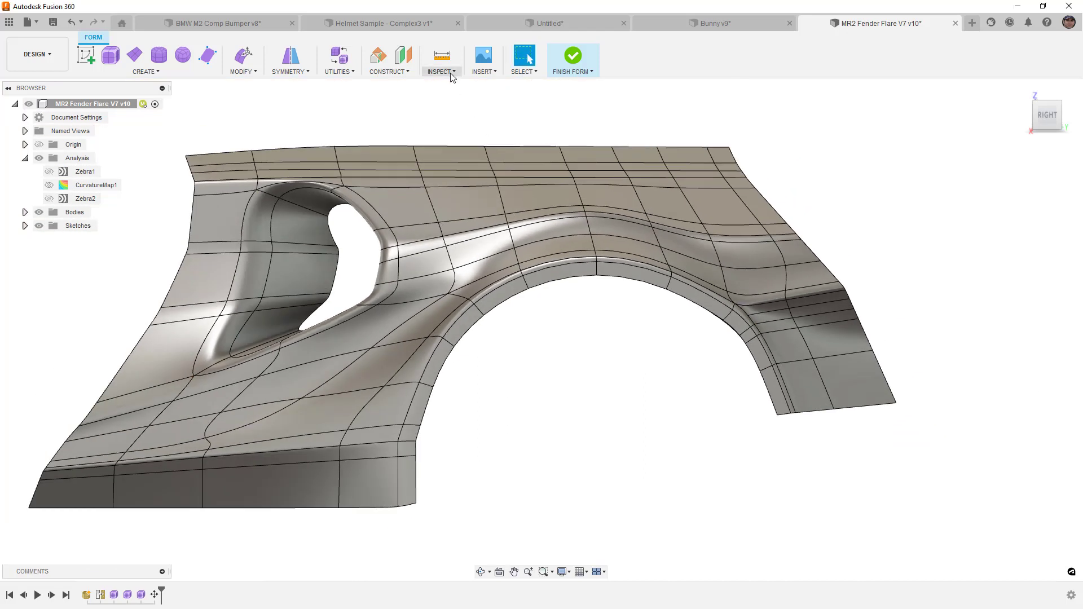
Set up a curvature map analysis of the fender body with the banded display
click(451, 71)
click(468, 147)
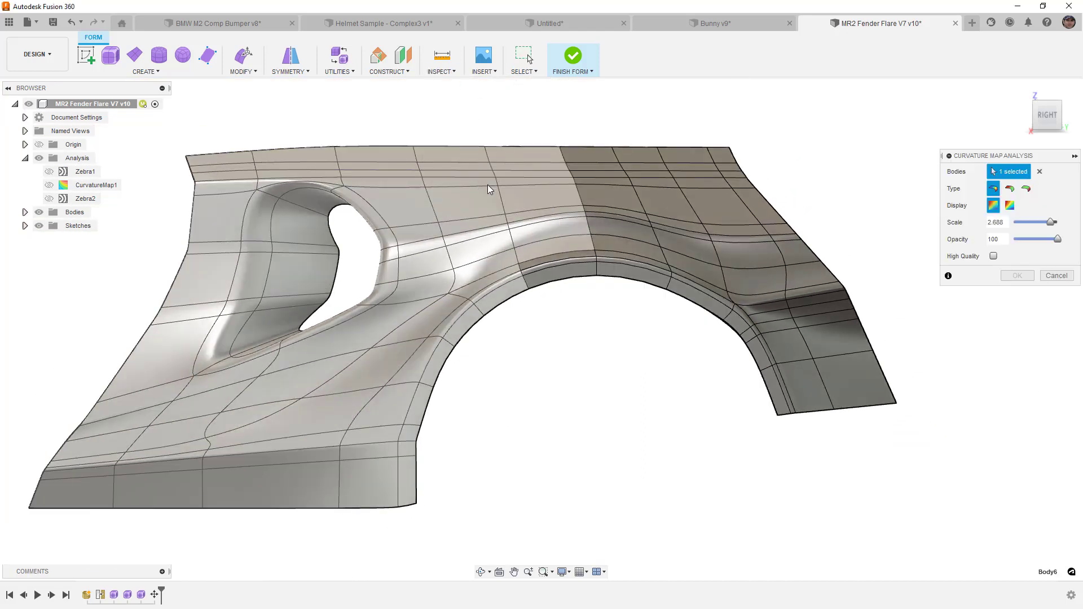
click(496, 187)
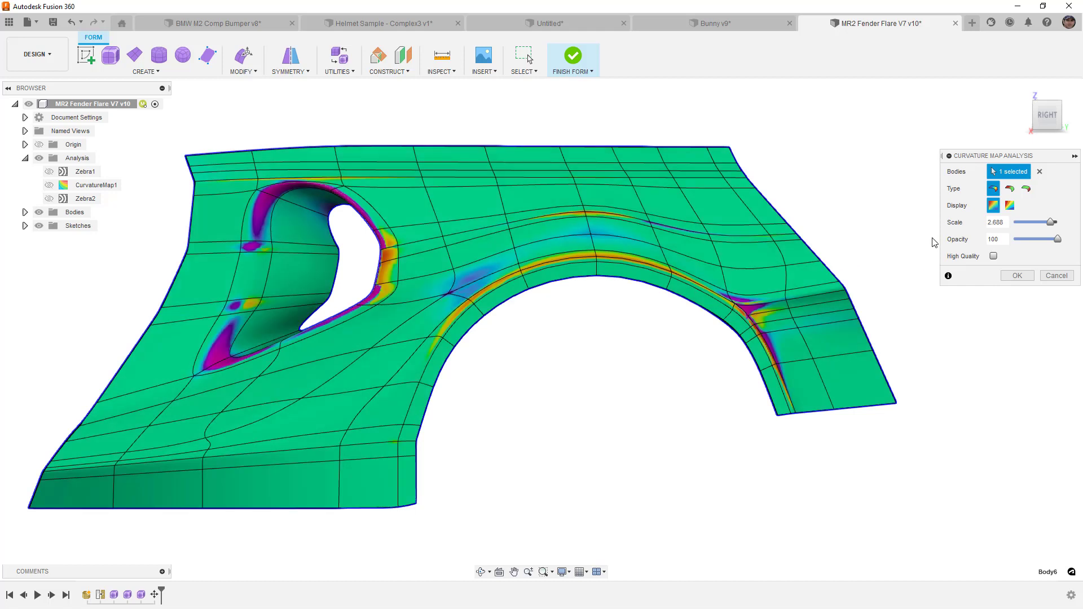
click(1010, 205)
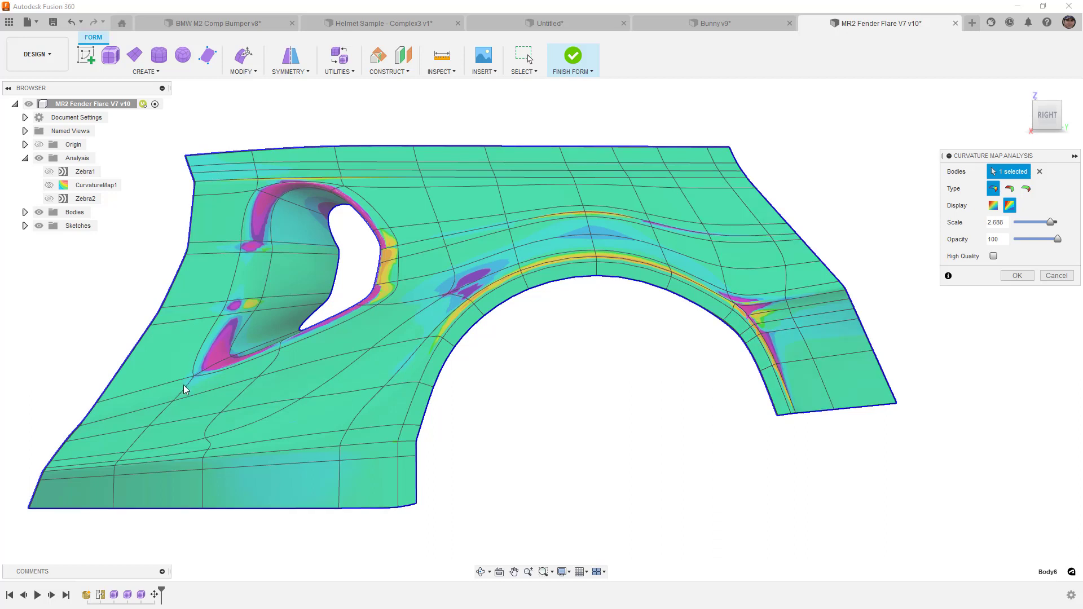
Examine the curvature bands around the star points at the side intake's lower and upper corners
scroll(186, 390, up, 5)
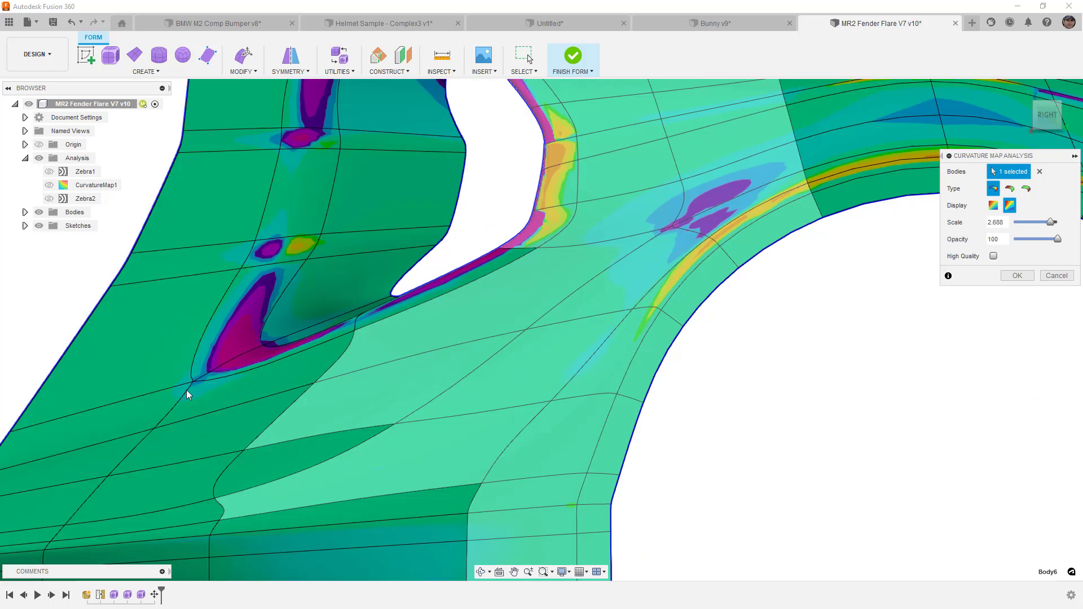
scroll(187, 390, up, 6)
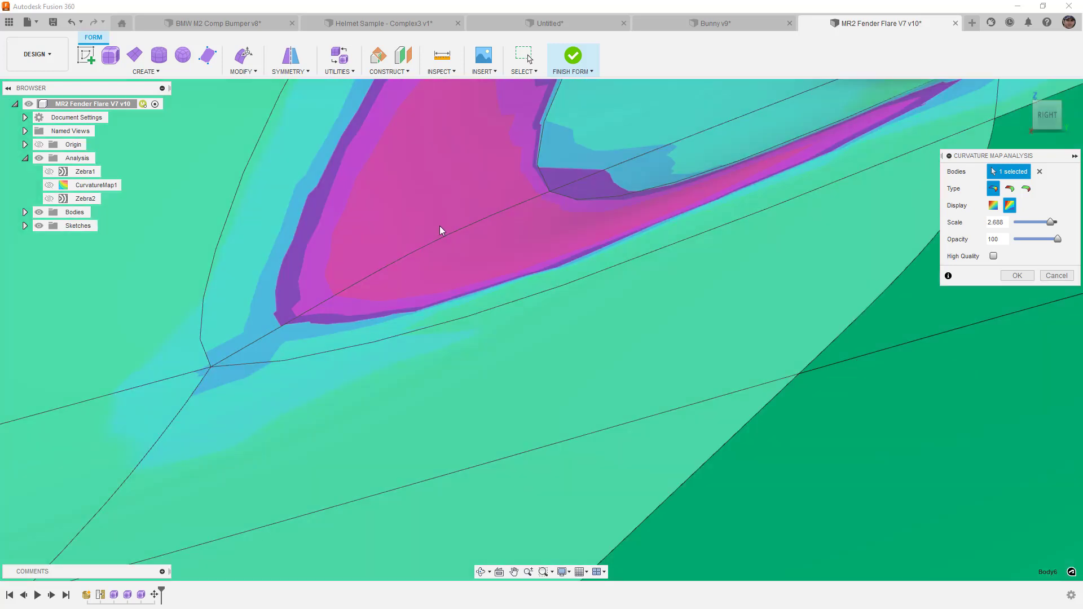
scroll(440, 225, down, 4)
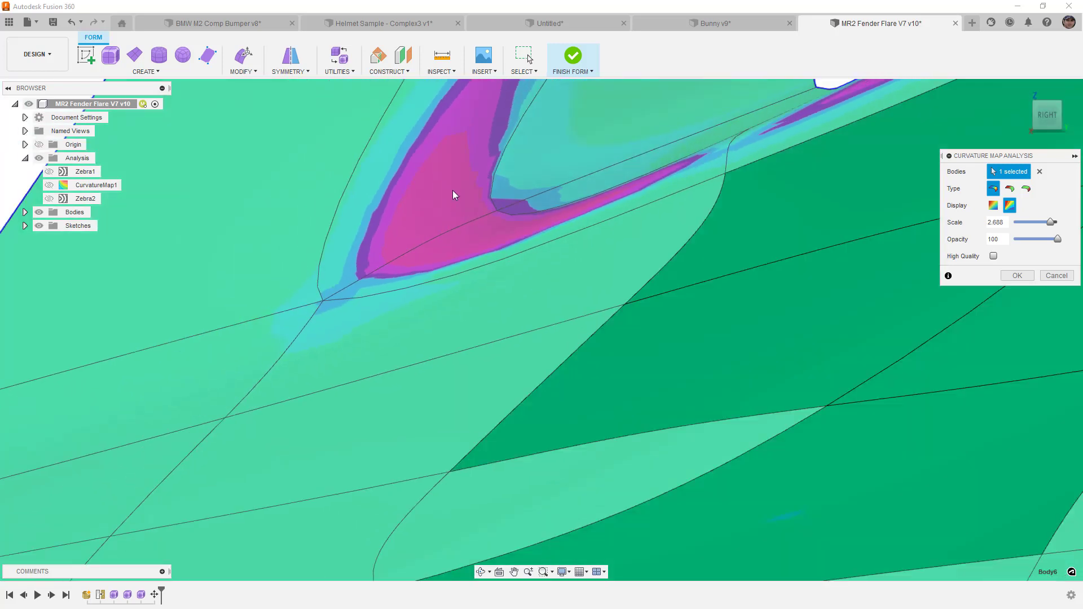
scroll(455, 213, down, 8)
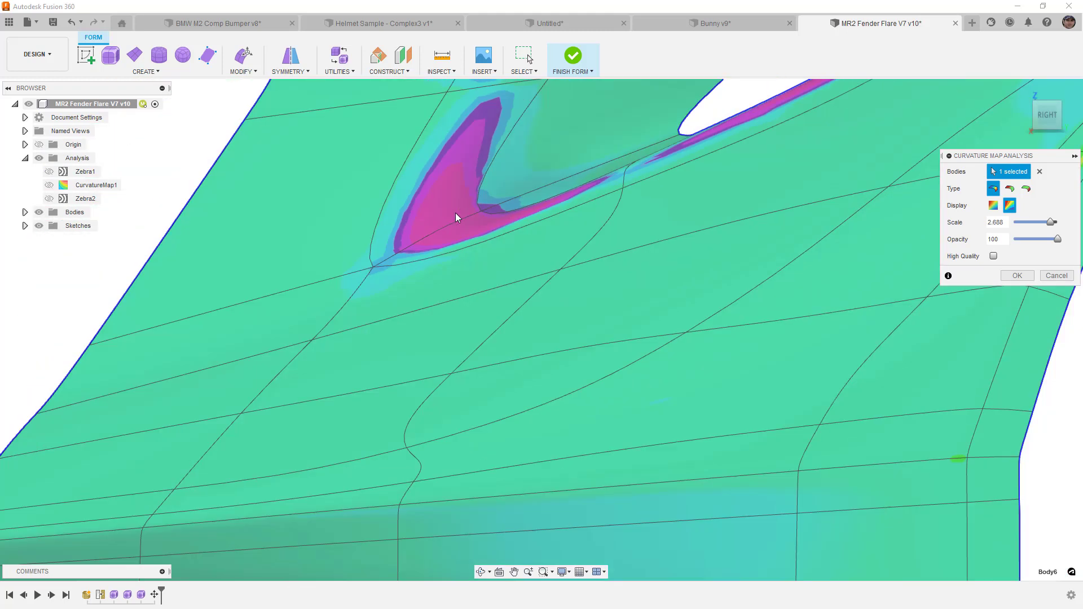
scroll(457, 239, up, 8)
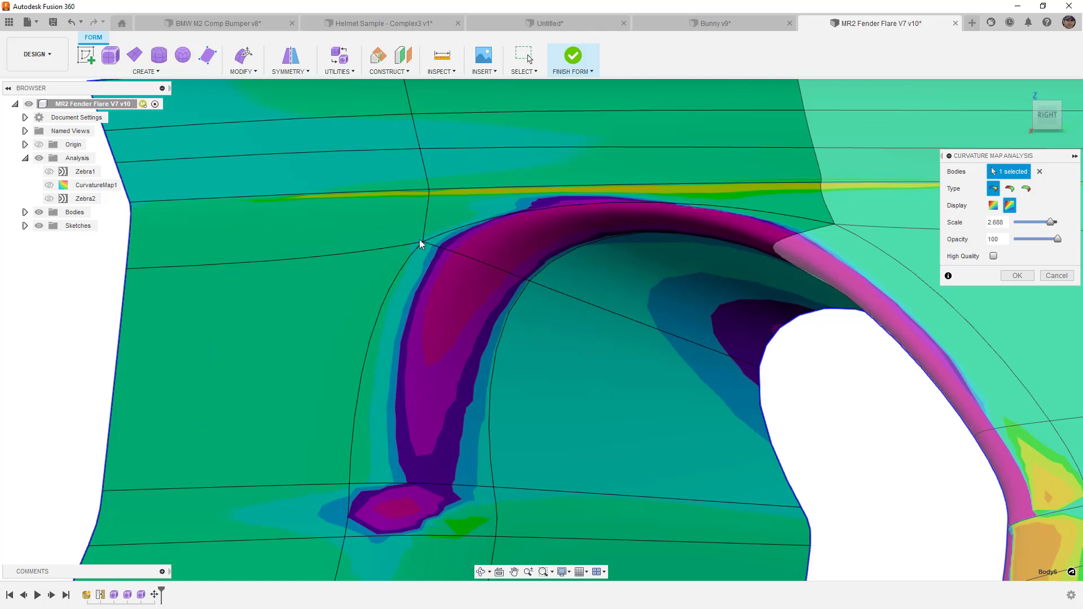
Compare the curvature between the side intake and the wheel arch at scales of 0.984 and 2.688
shift+middle_drag(418, 239, 748, 390)
scroll(742, 387, up, 2)
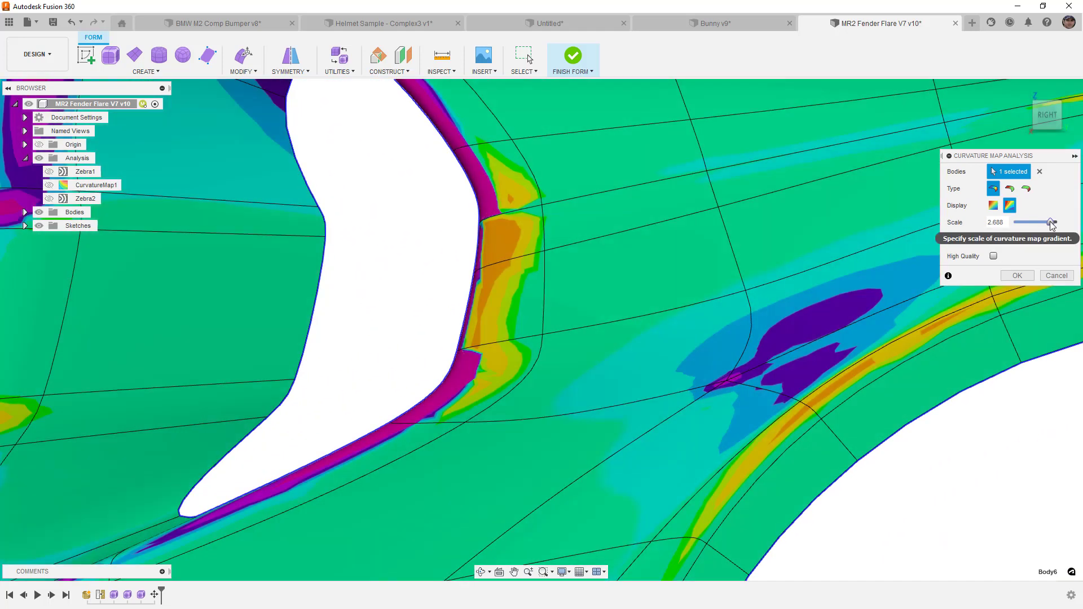
drag(1051, 223, 1050, 225)
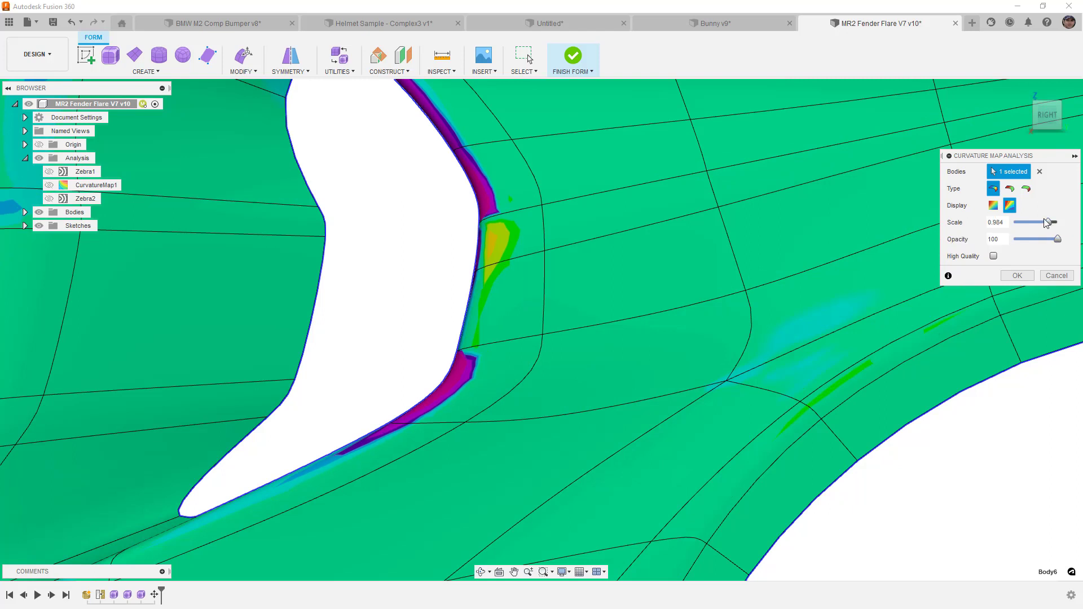
drag(1052, 224, 1053, 224)
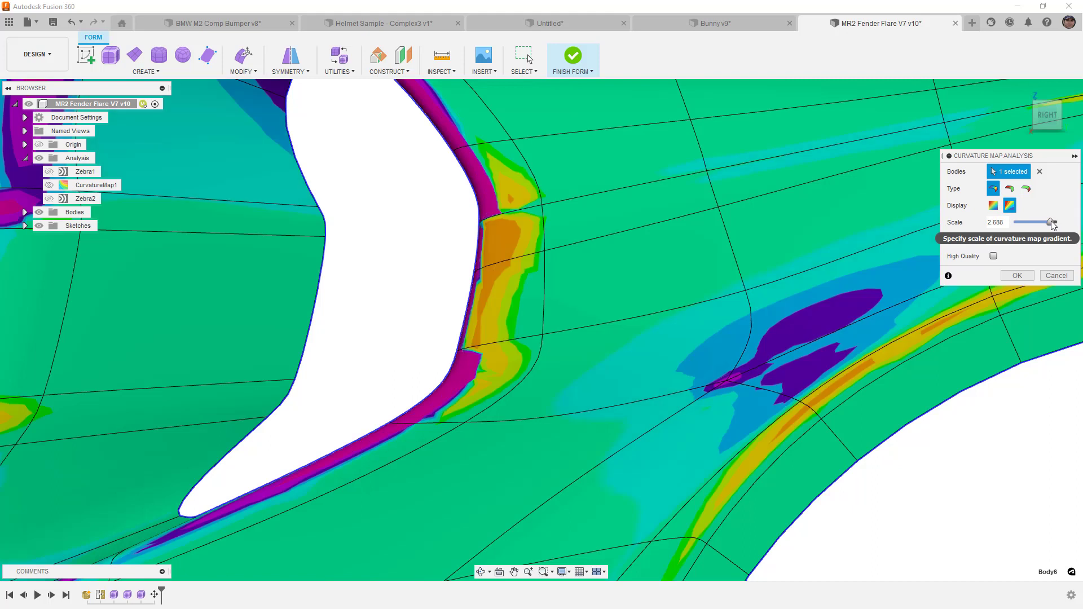
Examine the curvature around the star point and T-point at the far side of the wheel arch, and save the curvature map analysis
scroll(655, 273, down, 2)
shift+middle_drag(655, 272, 518, 254)
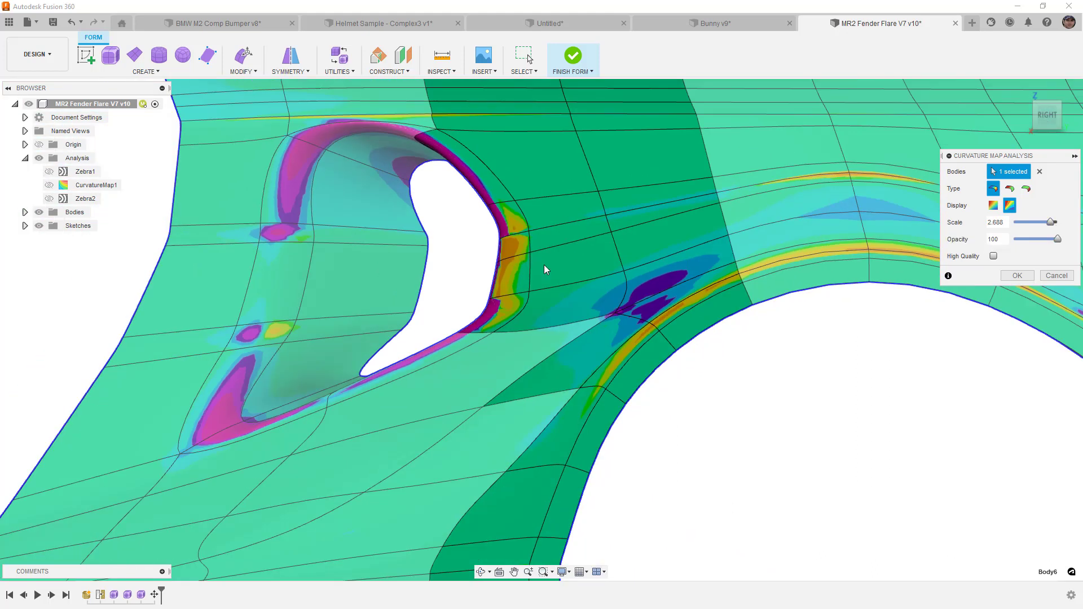
shift+middle_drag(654, 329, 684, 287)
scroll(688, 293, up, 5)
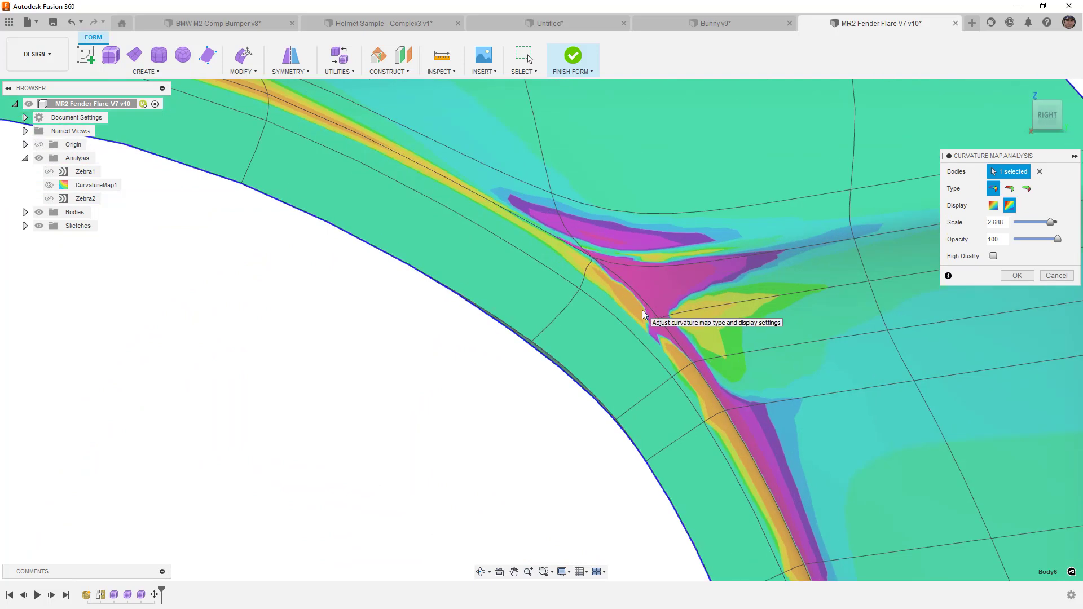
shift+middle_drag(642, 309, 631, 356)
key(alt+3)
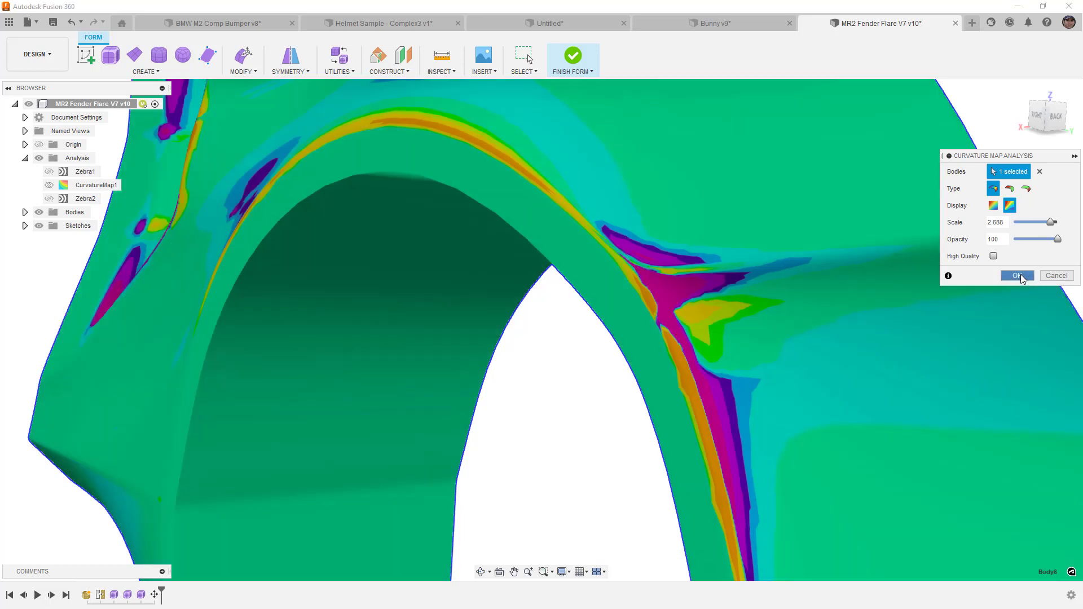
click(1017, 275)
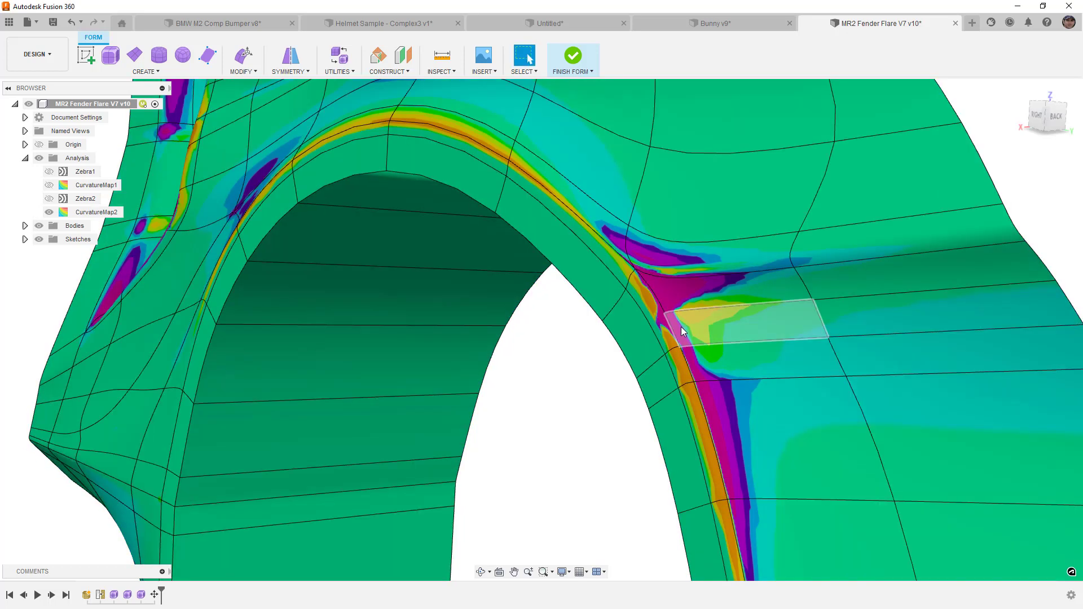
Load the fender body into Repair Body and accept the T-spline surface version upgrade
click(338, 72)
click(350, 97)
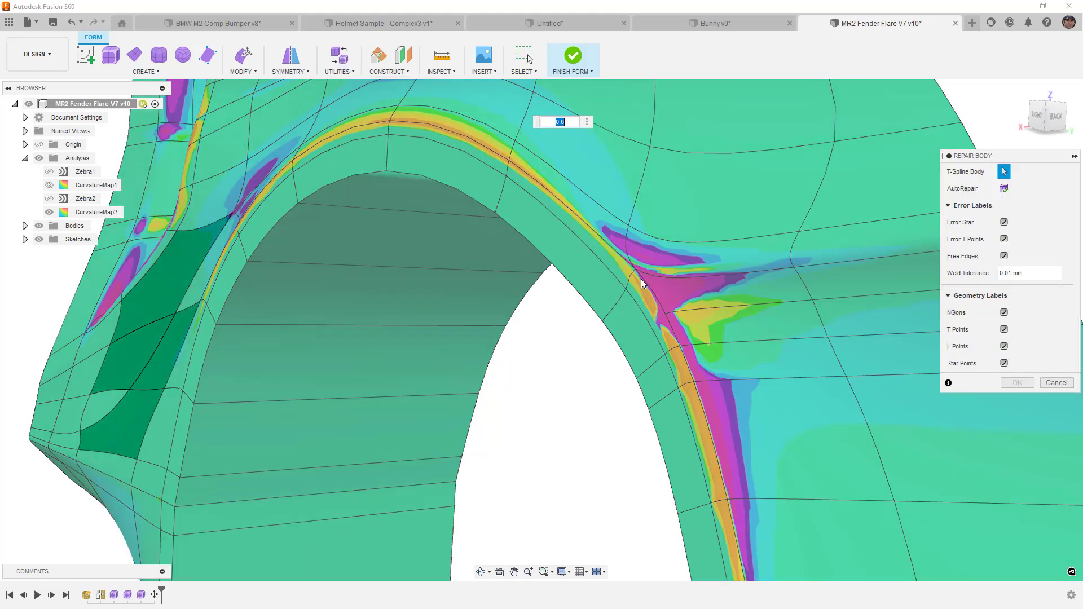
click(641, 279)
click(621, 331)
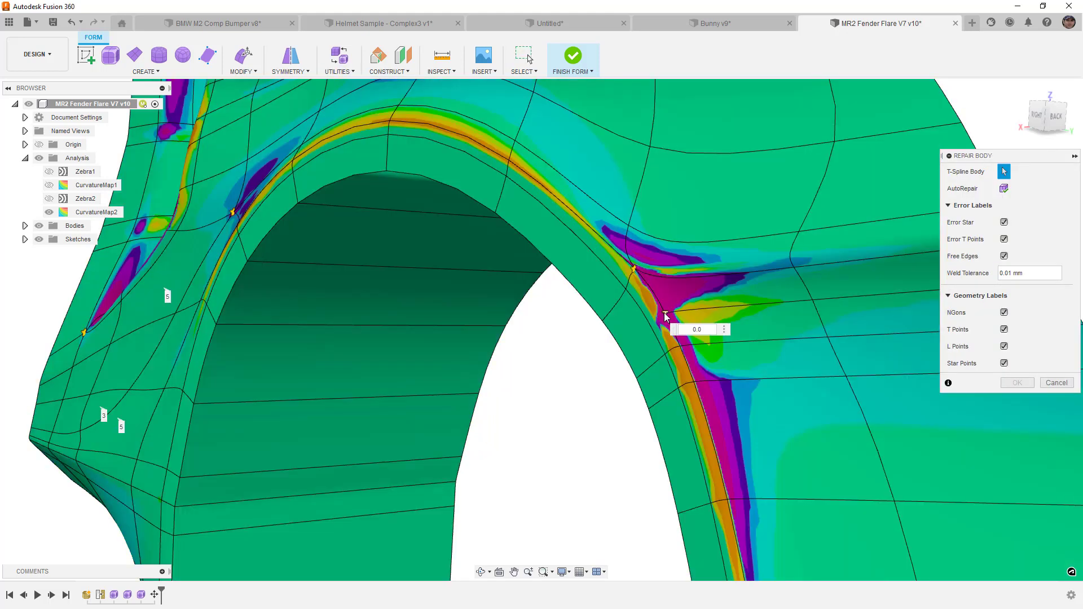
Try converting the T-point beside the wheel arch to a star point and back, and discard the body repair
click(664, 313)
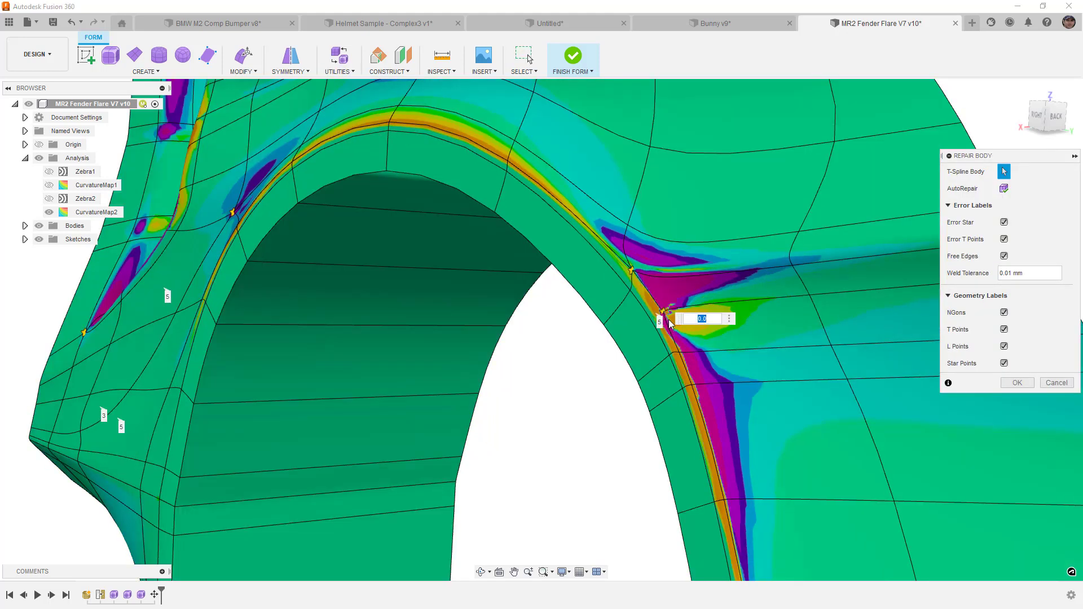
scroll(666, 317, up, 2)
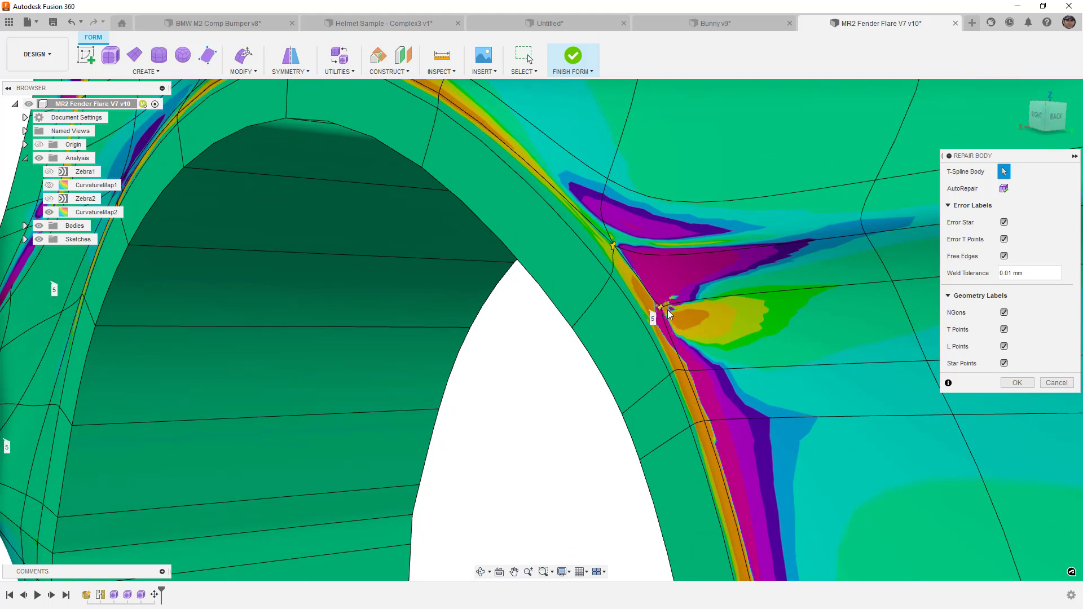
click(665, 312)
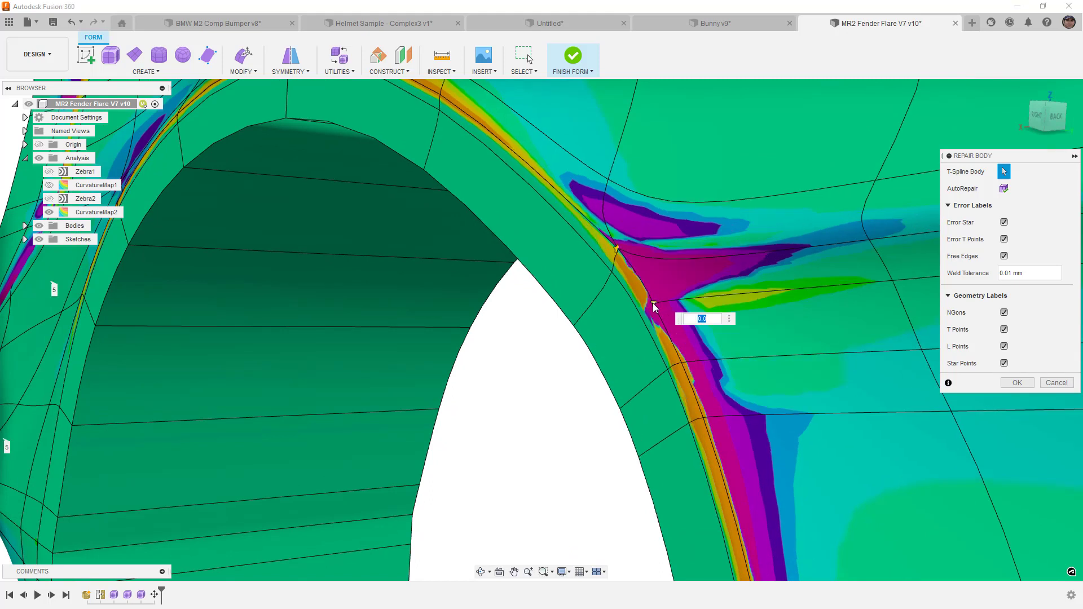
click(617, 250)
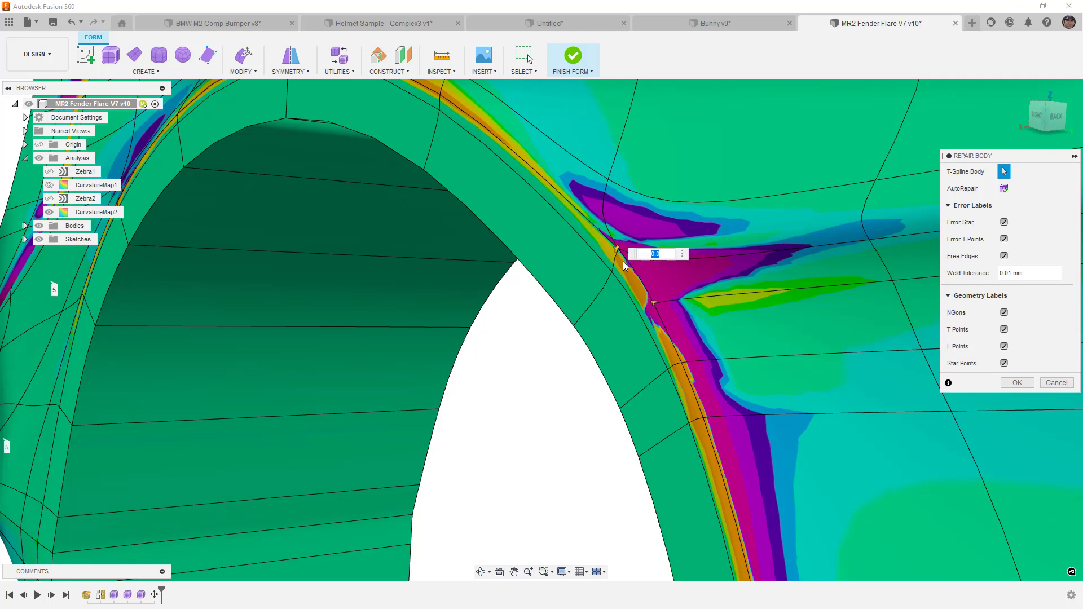
click(1050, 382)
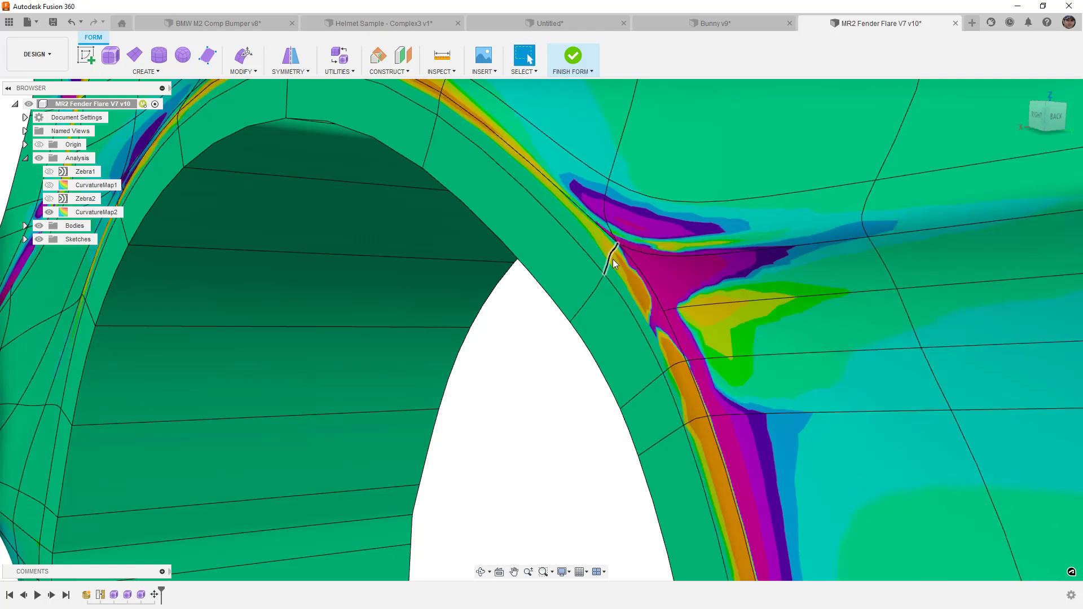
Insert a simple, single-sided edge loop at location 0.50 between the wheel arch and the neighbouring vertical loop, accepting the T-spline upgrade
scroll(659, 256, down, 5)
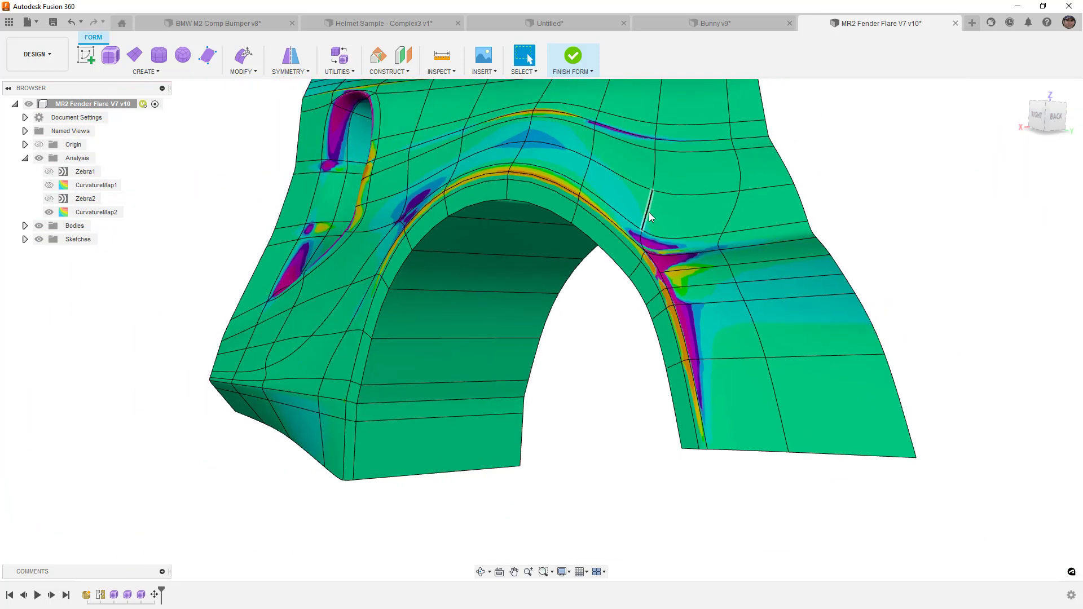
double_click(734, 206)
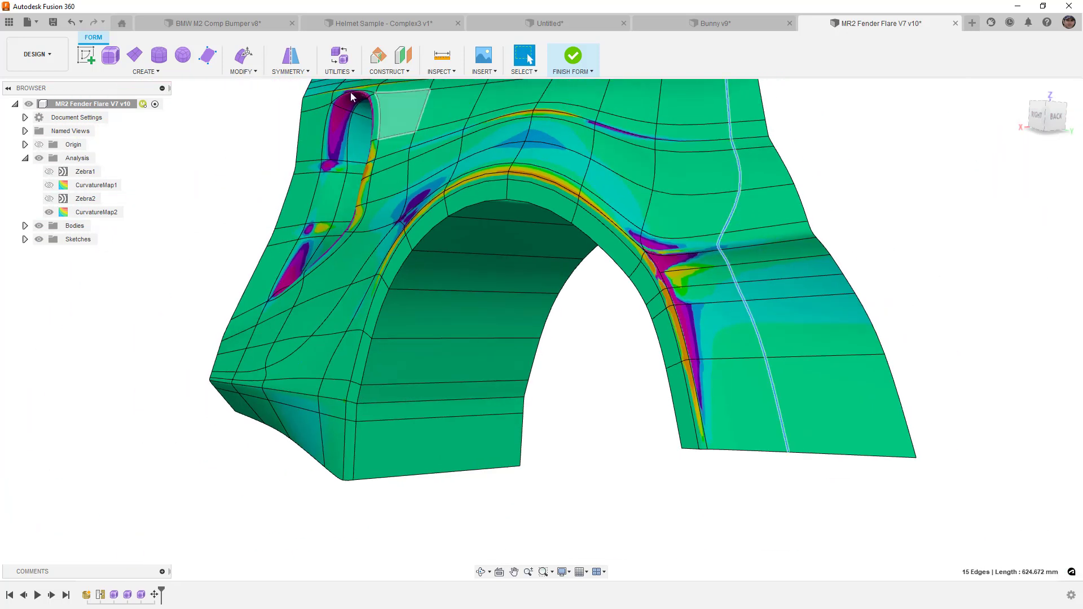
click(243, 72)
click(248, 105)
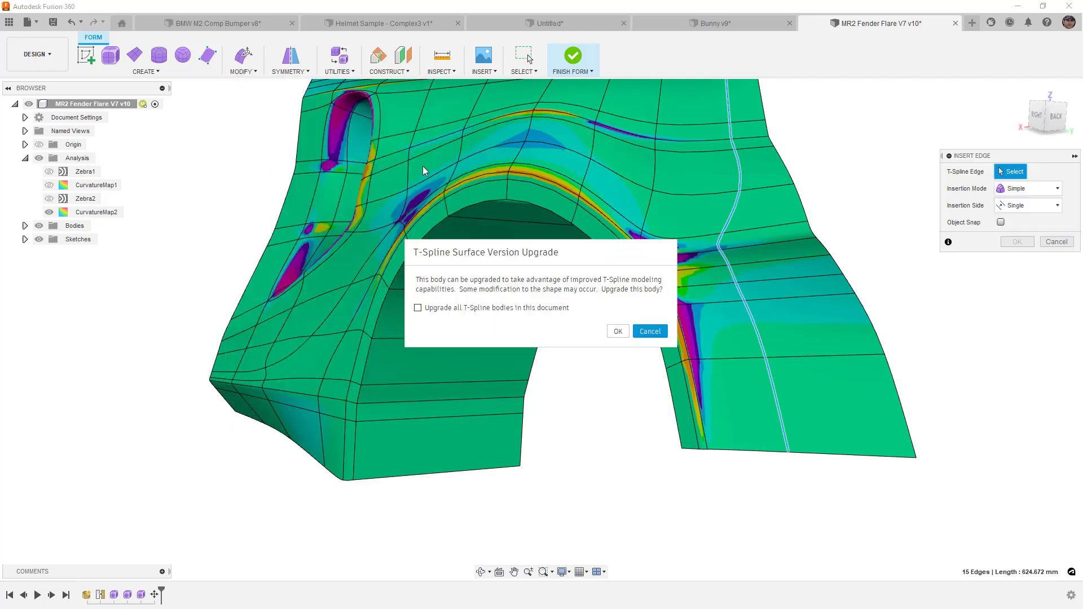
click(618, 331)
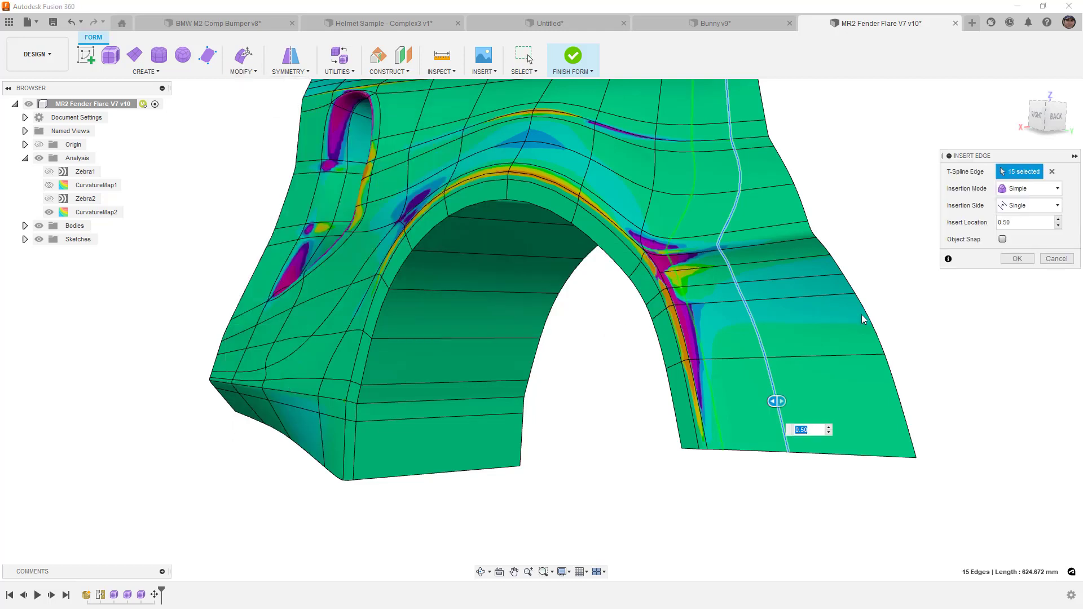
click(1017, 258)
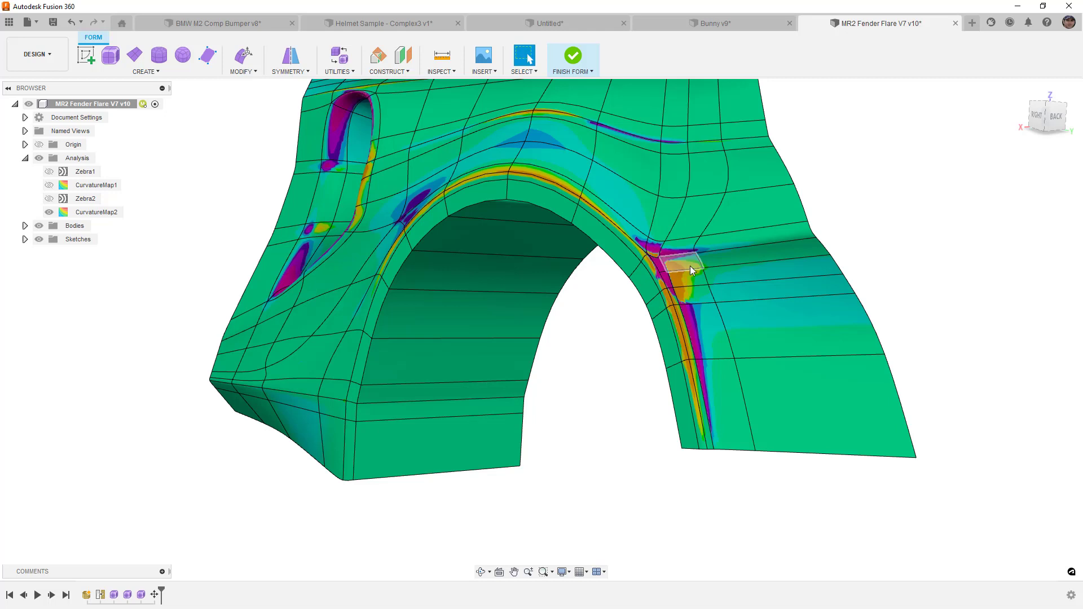
In box display, scale the inserted edge loop to 0.98 along one axis with Edit Form
scroll(669, 262, up, 5)
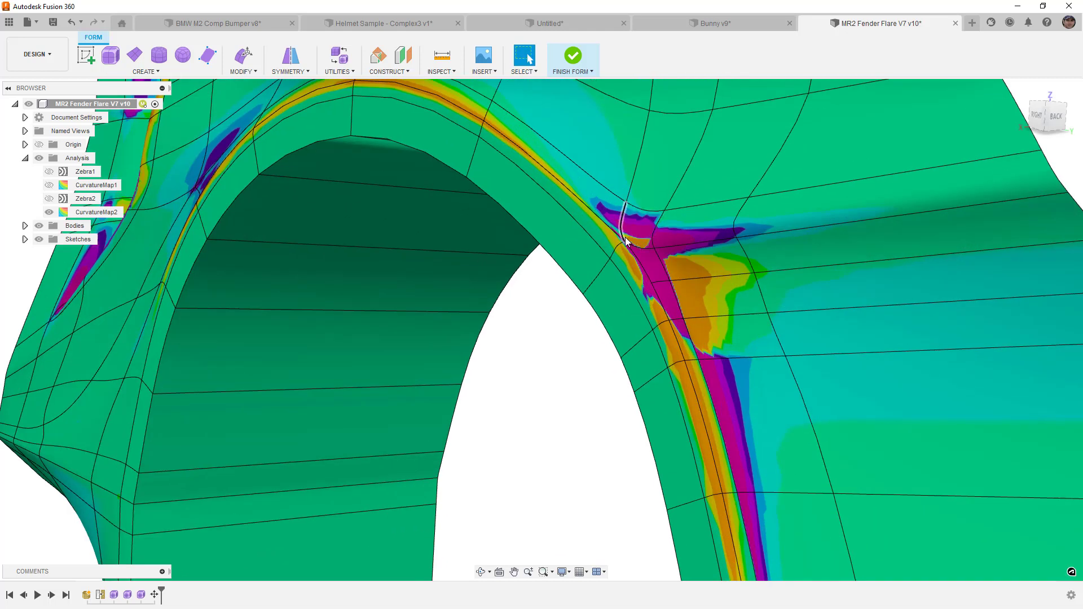
shift+middle_drag(661, 226, 665, 239)
click(672, 229)
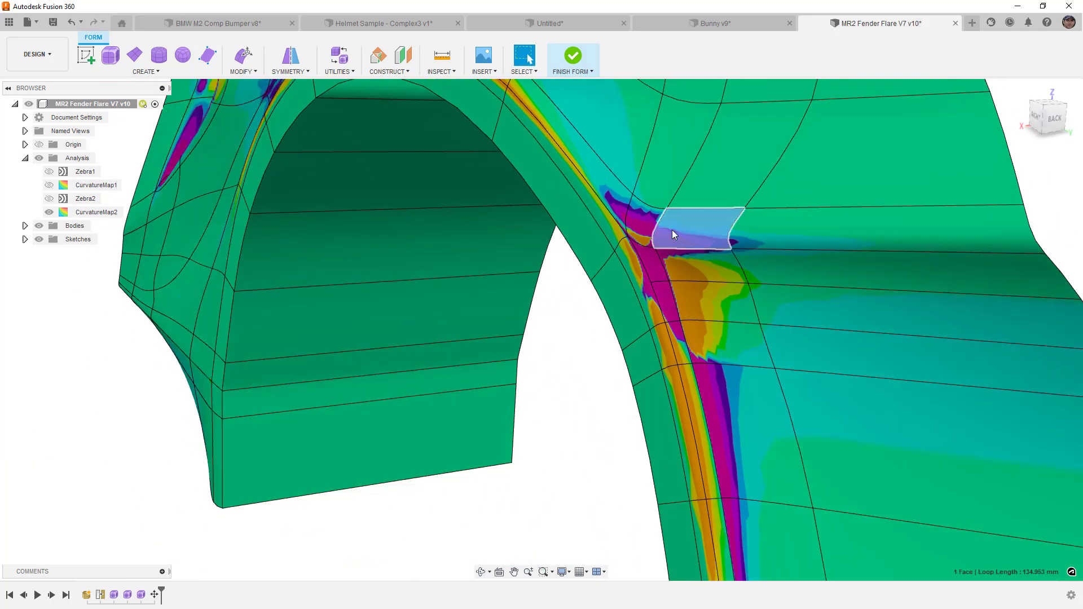
key(alt+1)
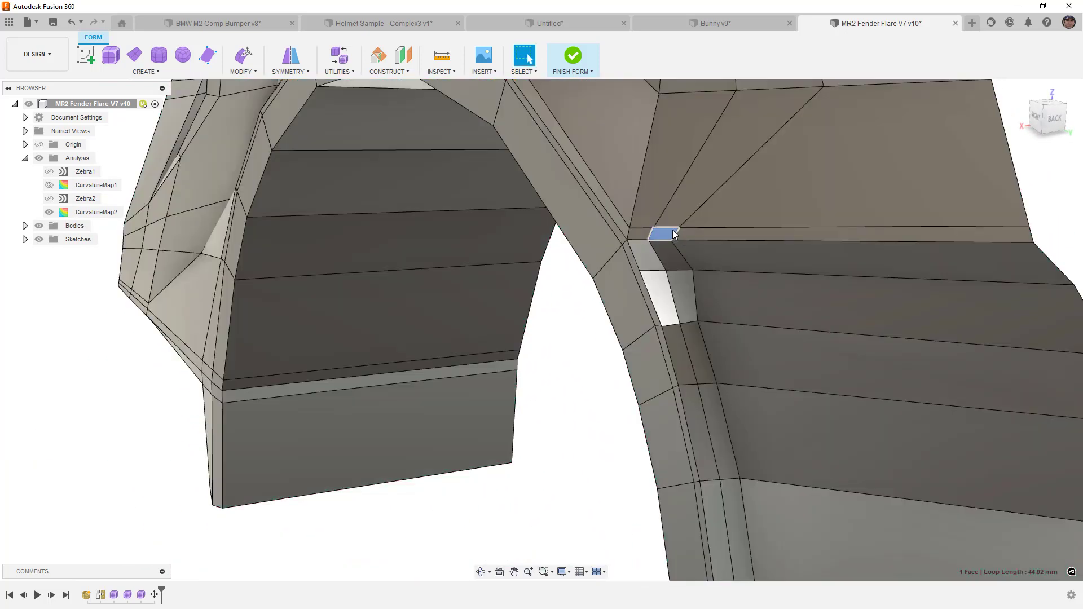
double_click(673, 197)
click(244, 55)
scroll(720, 275, down, 3)
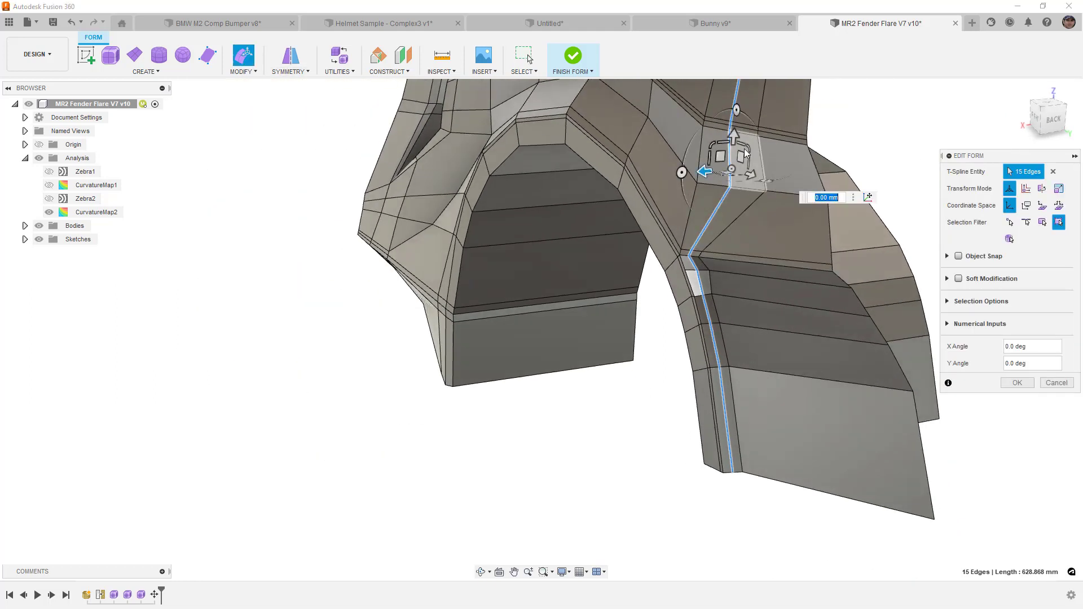
drag(744, 152, 781, 204)
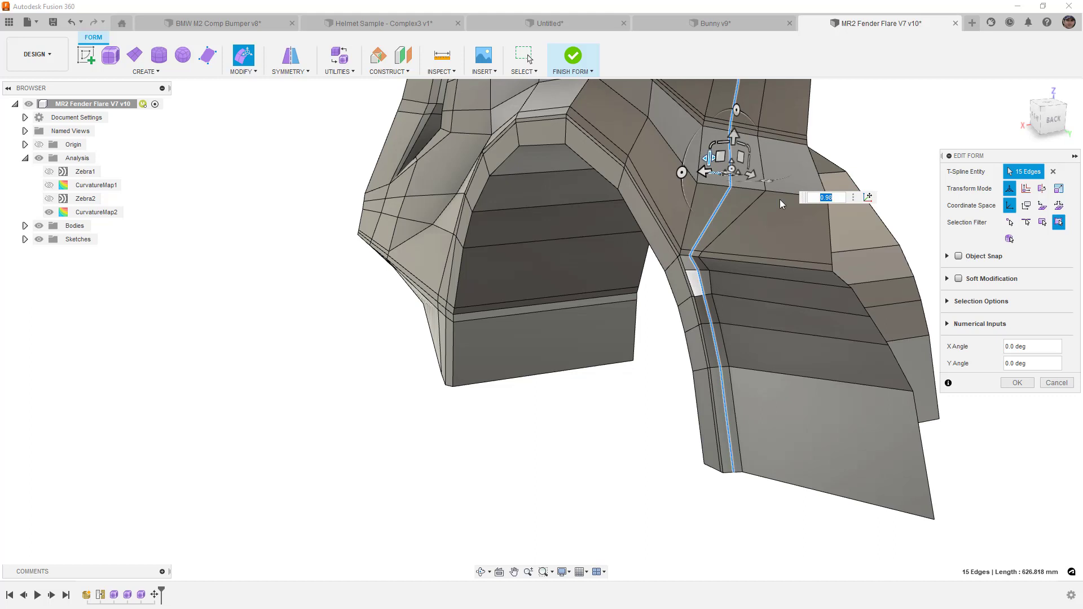
click(1017, 382)
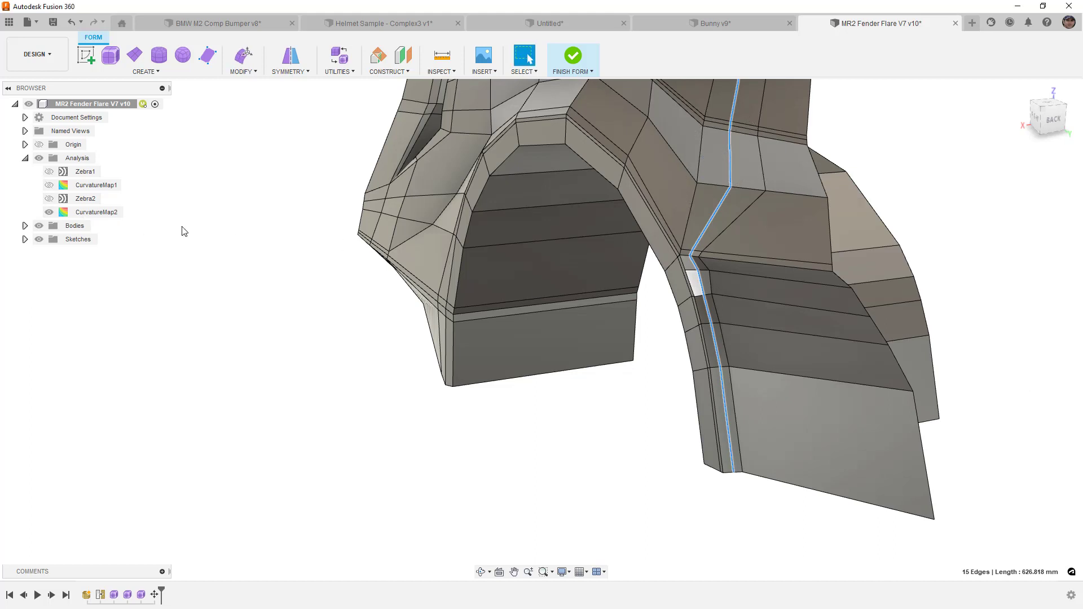
Set the scale of CurvatureMap2 to 0.726 and examine the curvature around the star point beside the wheel arch
scroll(694, 263, up, 5)
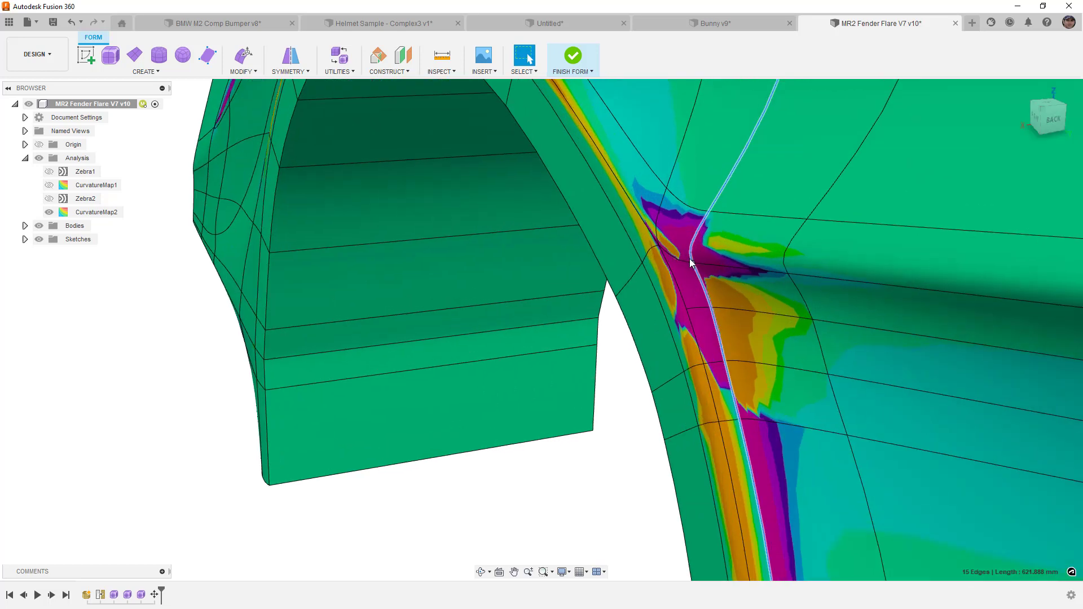
right_click(105, 207)
click(107, 231)
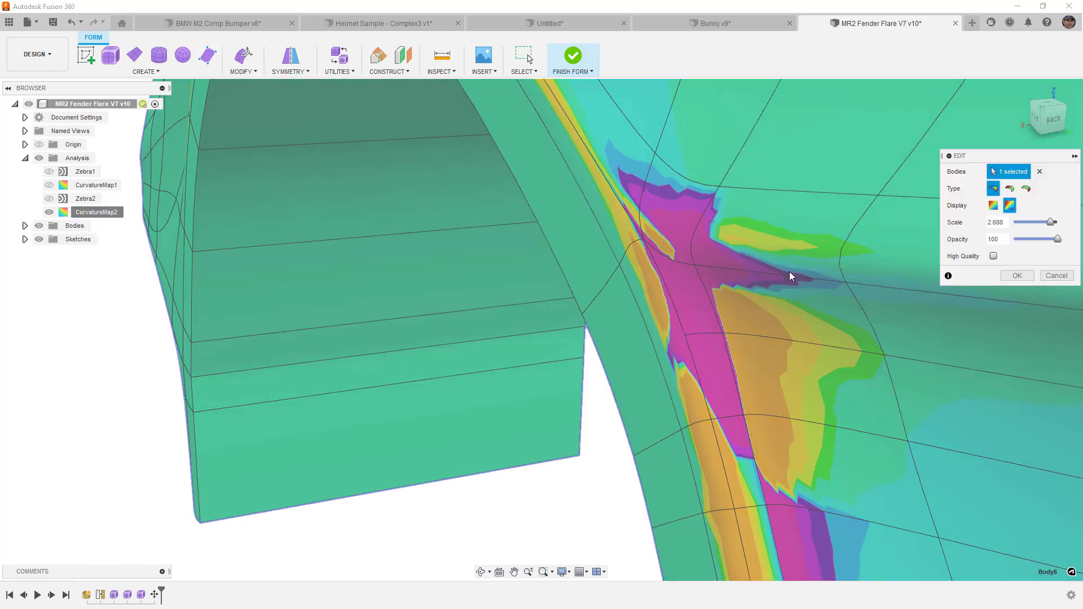
drag(1052, 225, 1040, 224)
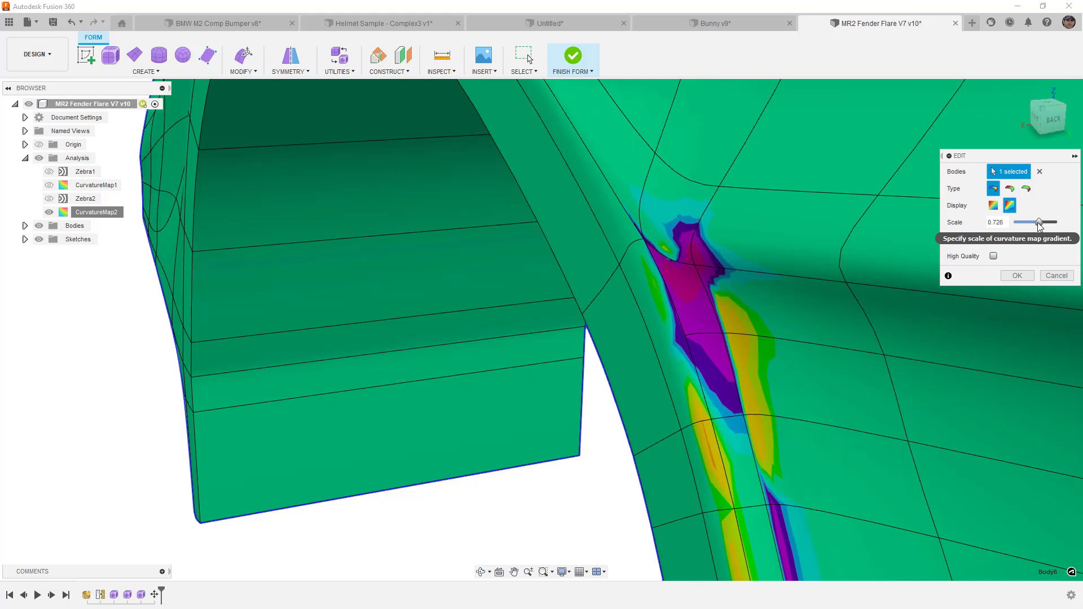
shift+middle_drag(903, 225, 783, 227)
shift+middle_drag(788, 226, 706, 270)
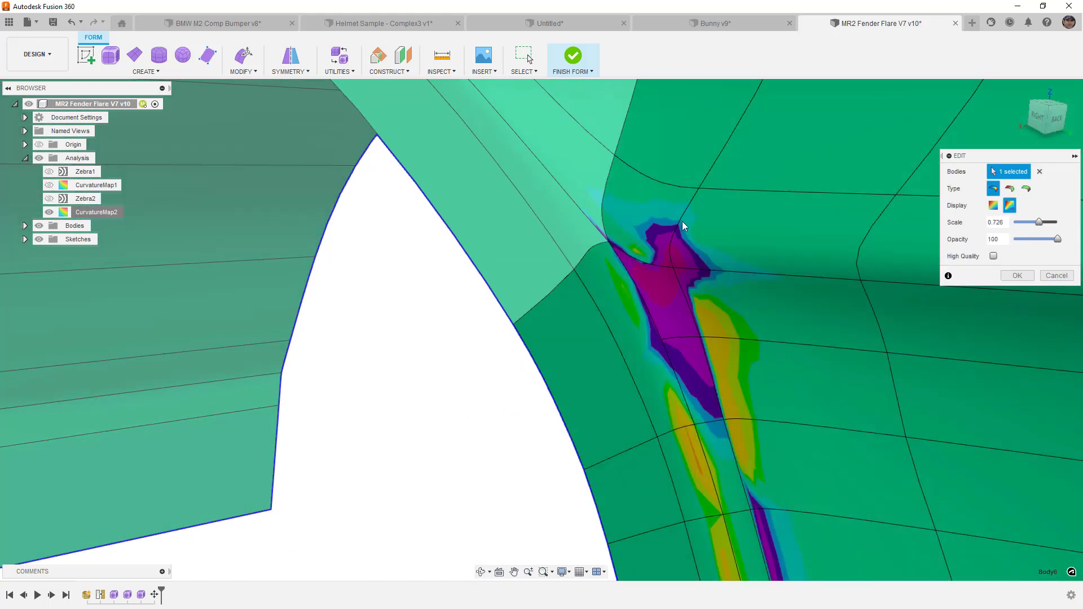
scroll(673, 248, up, 2)
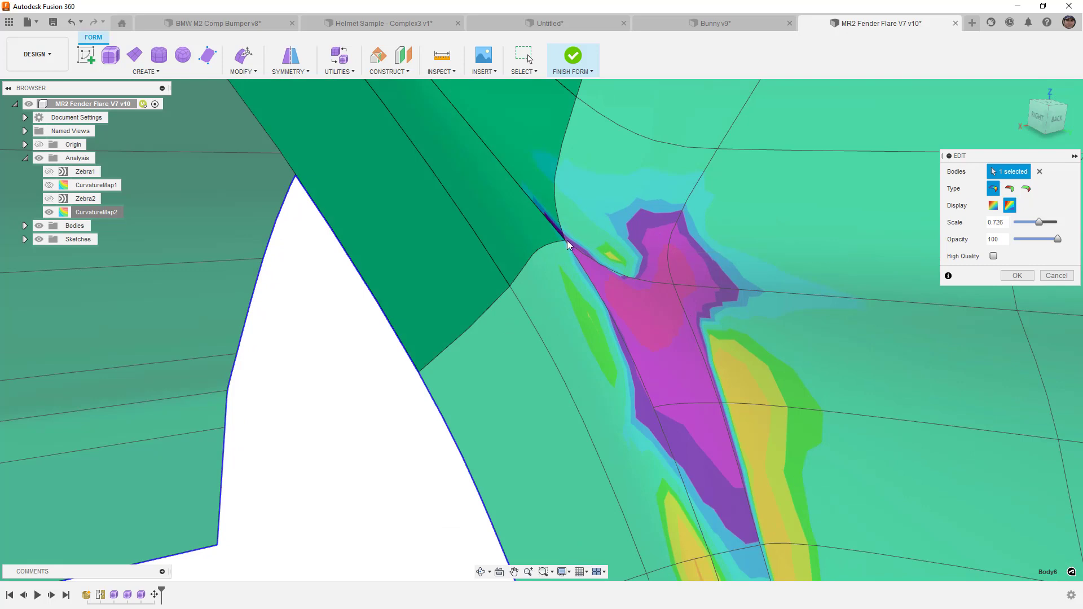
scroll(569, 245, up, 5)
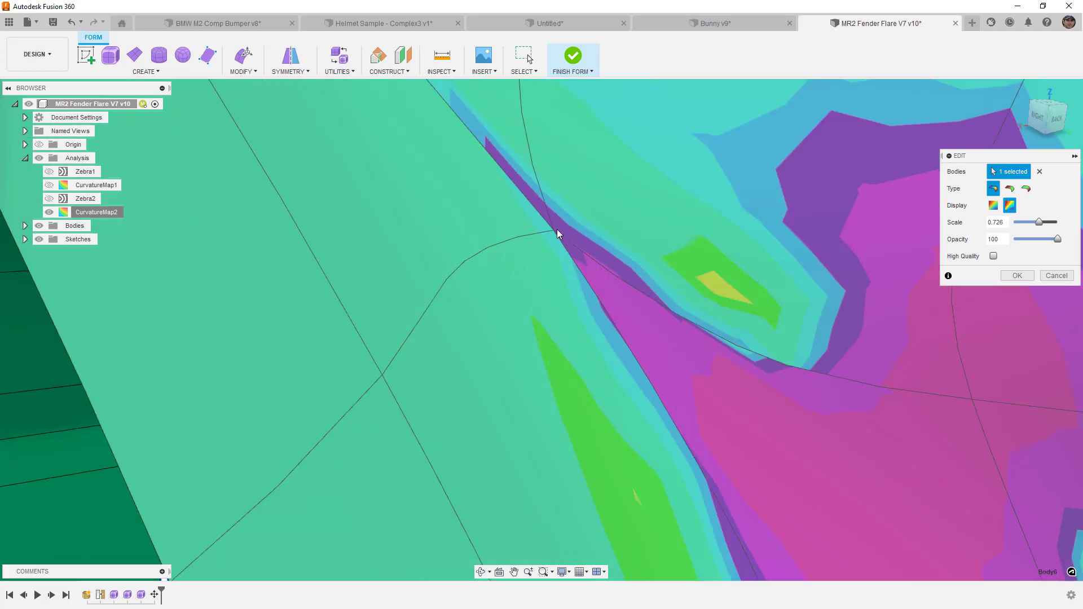
scroll(553, 229, down, 1)
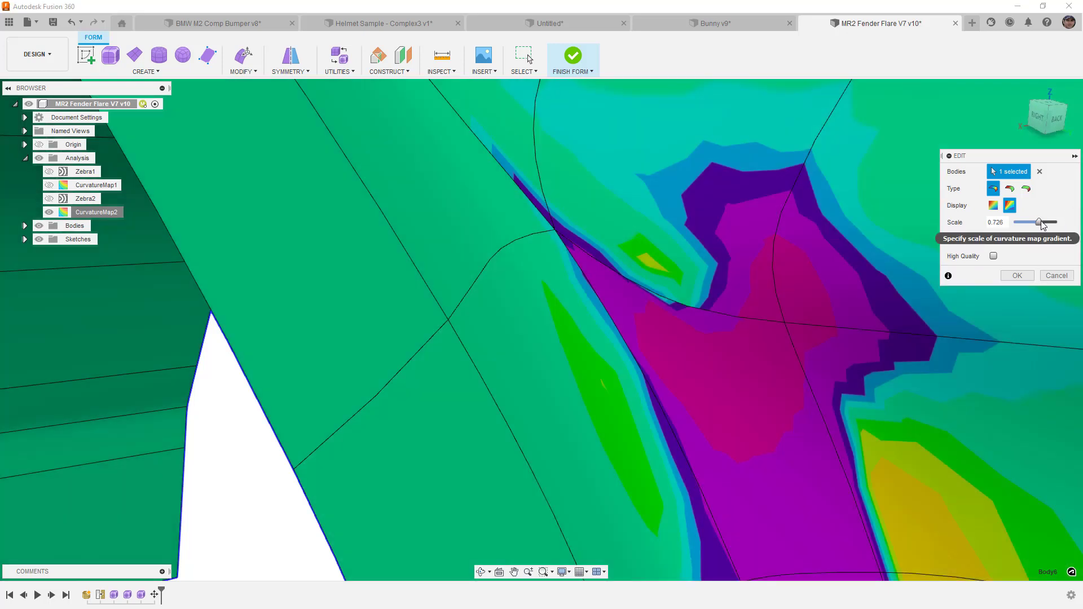
Compare the curvature around the wheel-arch star point at a scale of 0.855, and discard the curvature map changes
drag(1042, 223, 1046, 223)
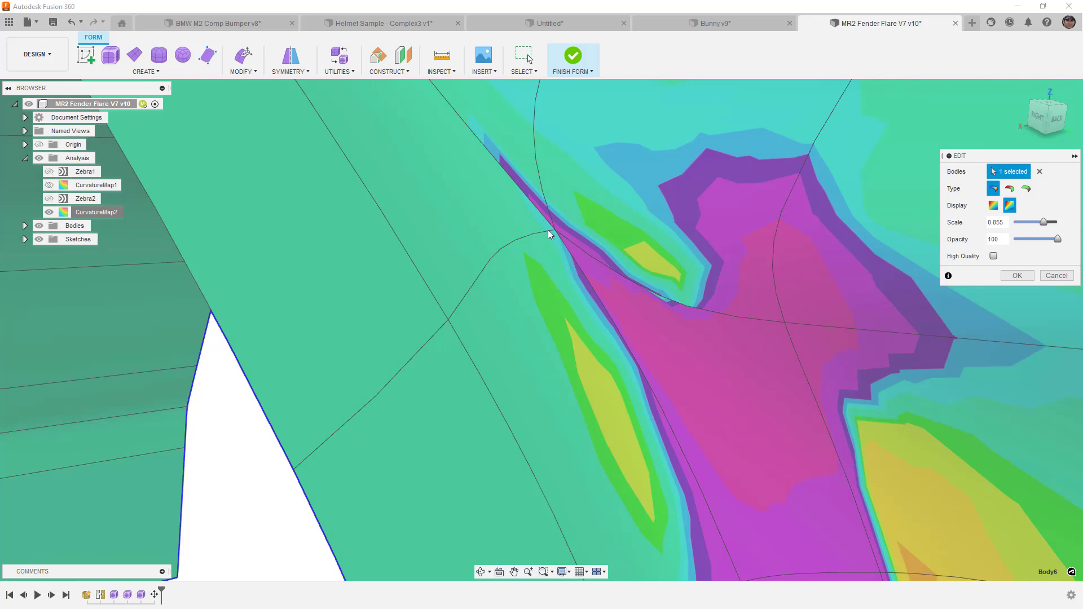
mouse_move(555, 232)
shift+middle_down()
mouse_move(714, 324)
mouse_move(731, 398)
mouse_move(696, 314)
mouse_move(715, 340)
shift+middle_up()
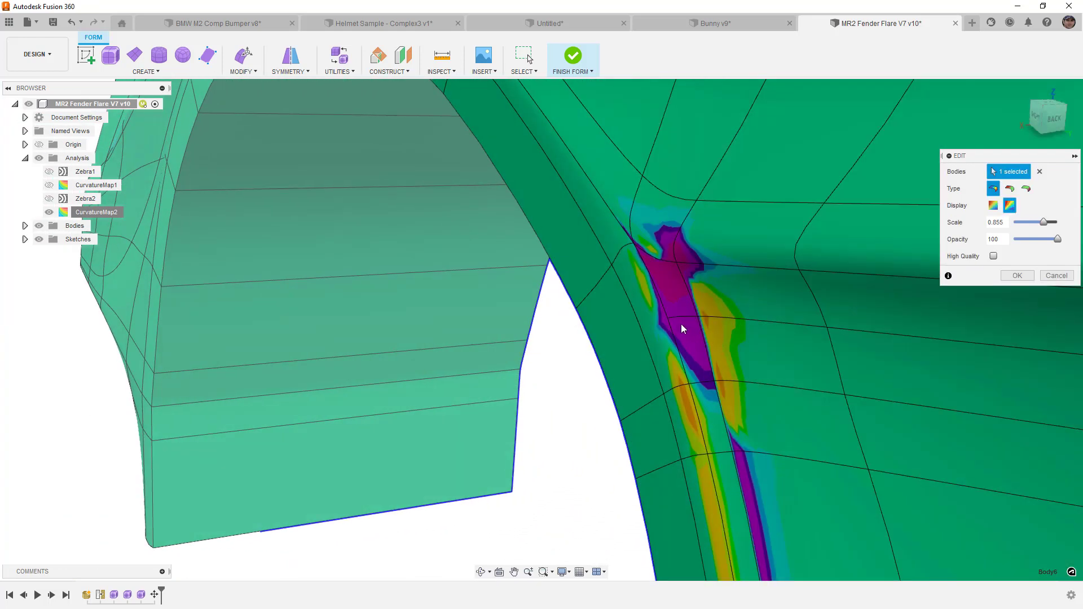
scroll(676, 320, down, 5)
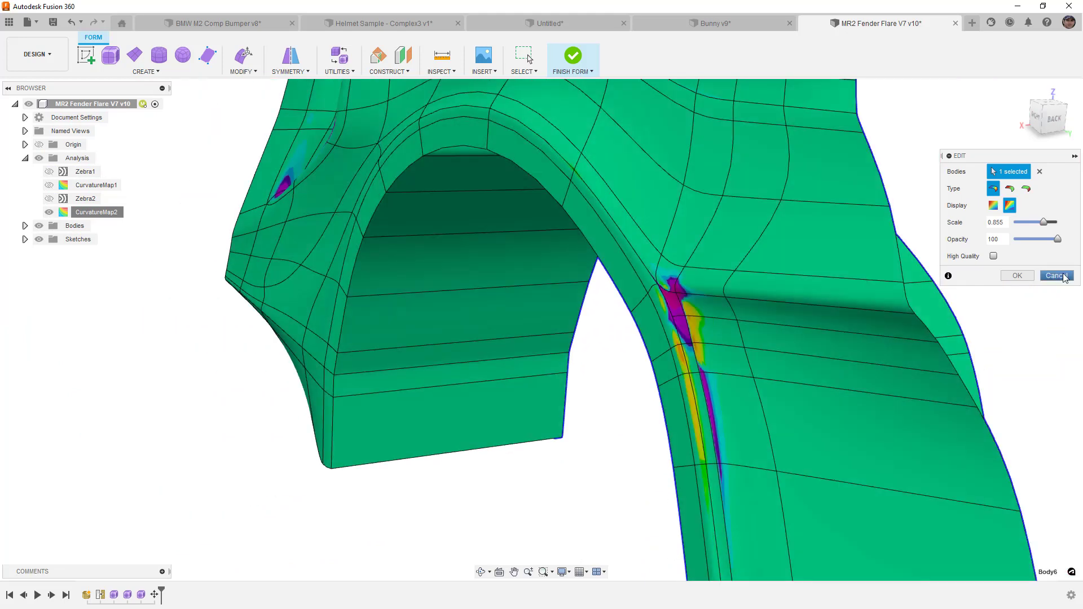
click(1056, 275)
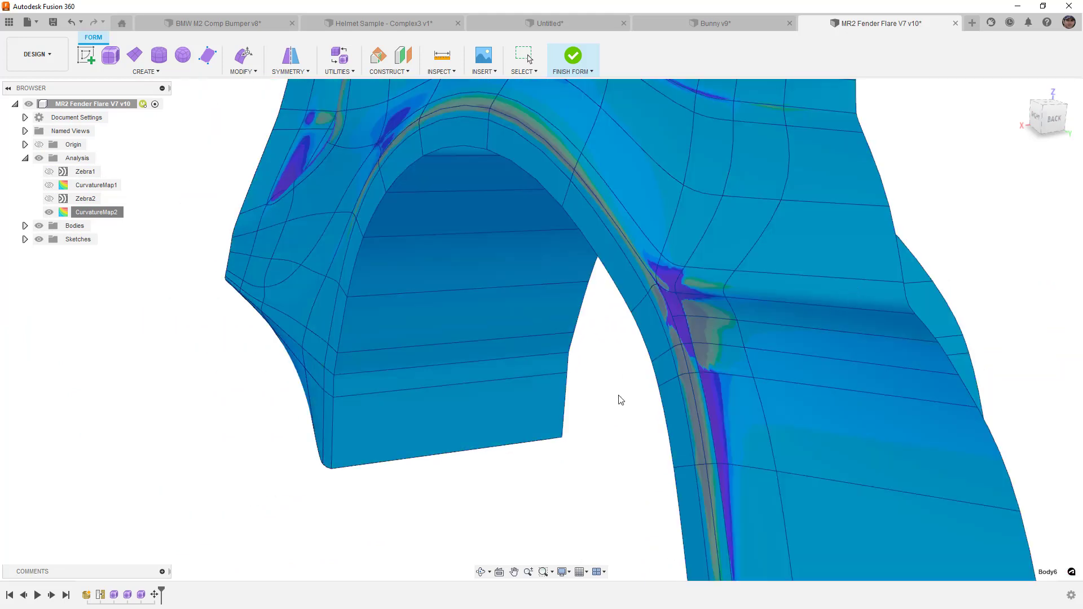
Inspect the whole fender from the side, picking the star points between intake and wheel arch and at the intake's lower corner
mouse_move(619, 399)
shift+middle_down()
mouse_move(597, 394)
mouse_move(672, 389)
shift+middle_up()
scroll(786, 337, up, 3)
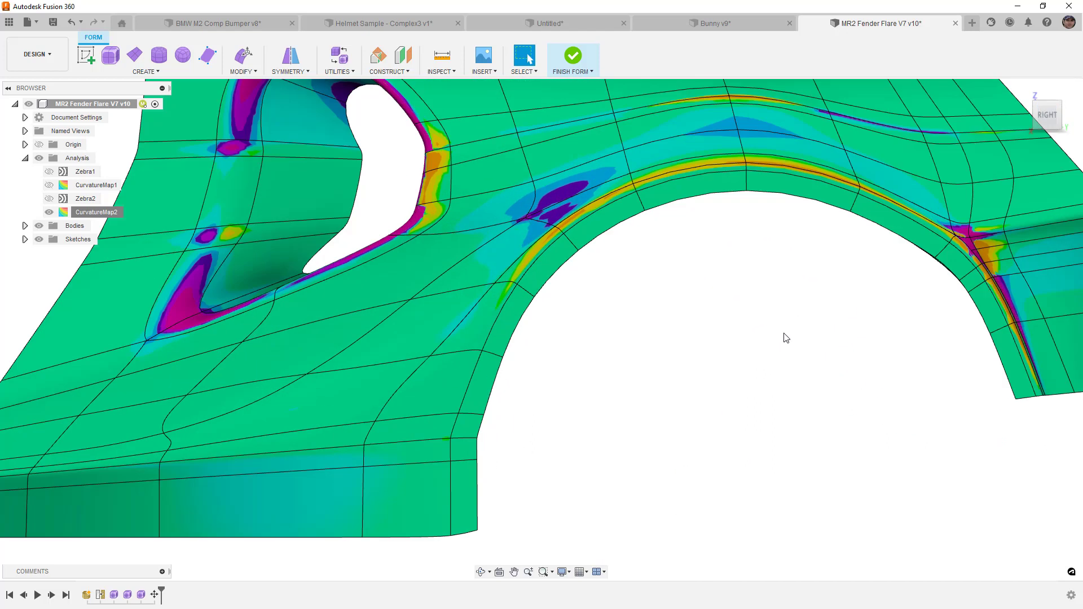
scroll(721, 367, down, 5)
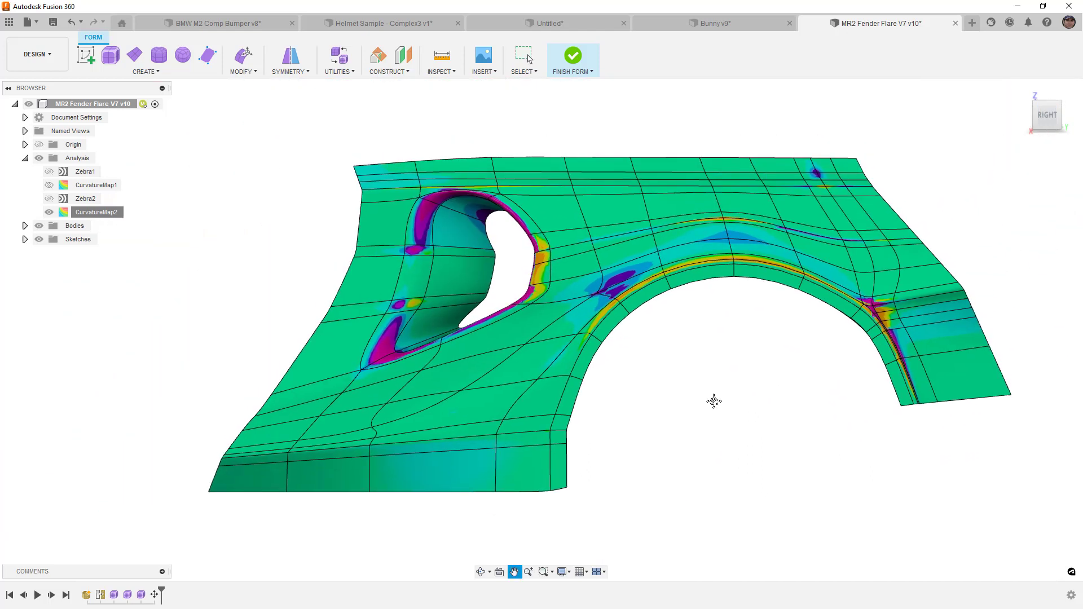
click(594, 306)
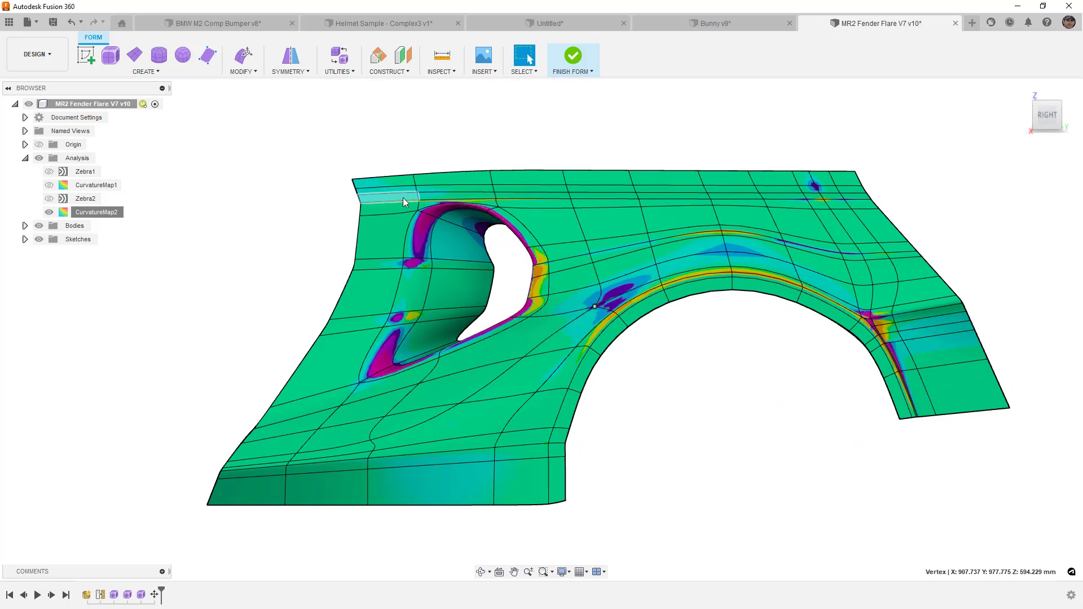
click(358, 381)
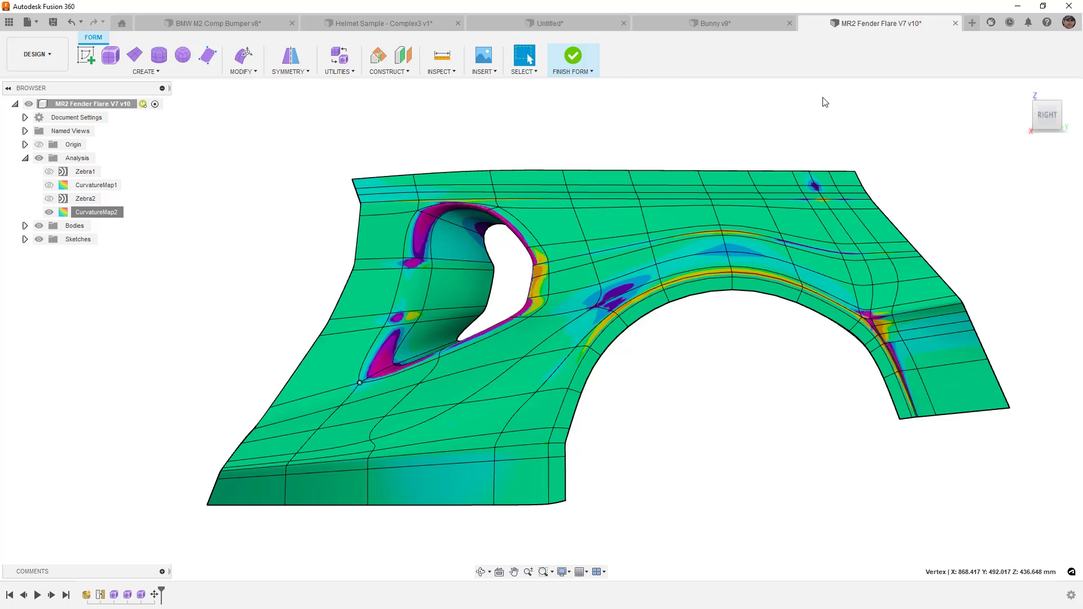
Switch to the Bunny v9 design and select the small corner face at the base of the inner ear
click(731, 22)
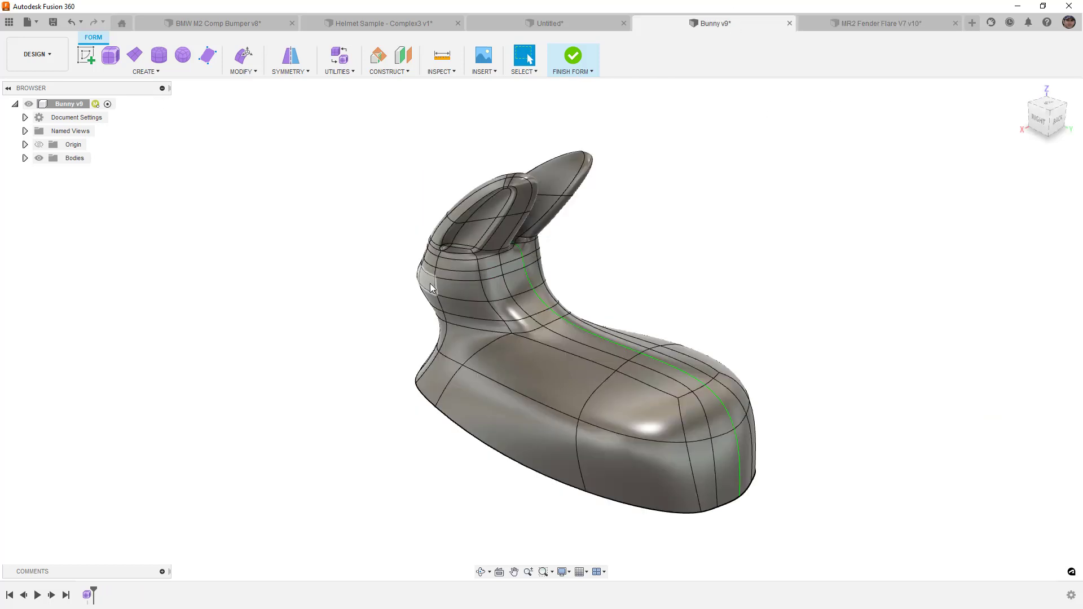
scroll(443, 252, up, 5)
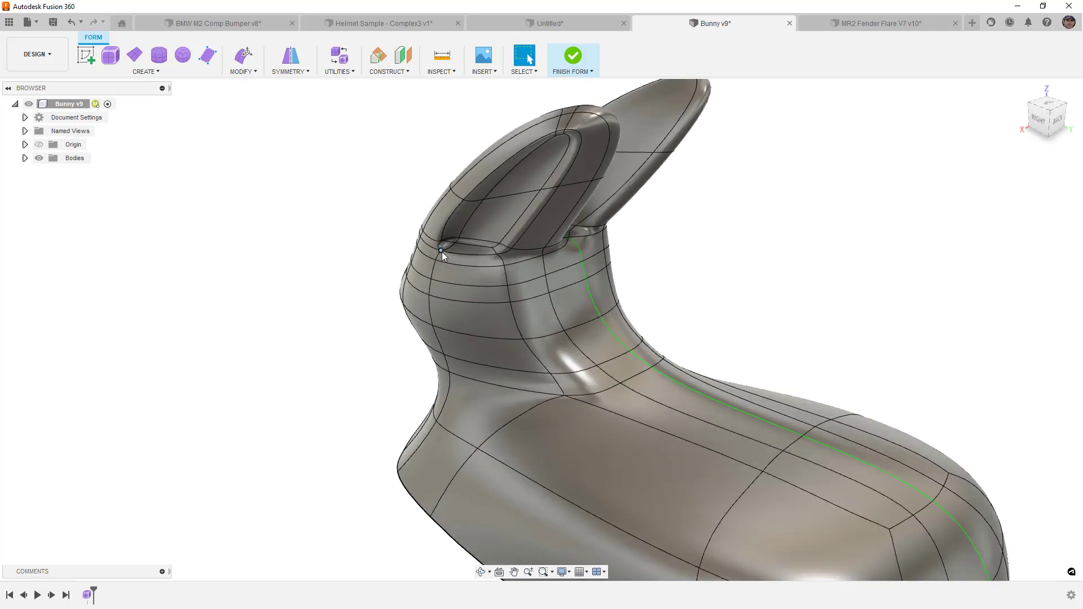
scroll(441, 252, up, 3)
click(453, 231)
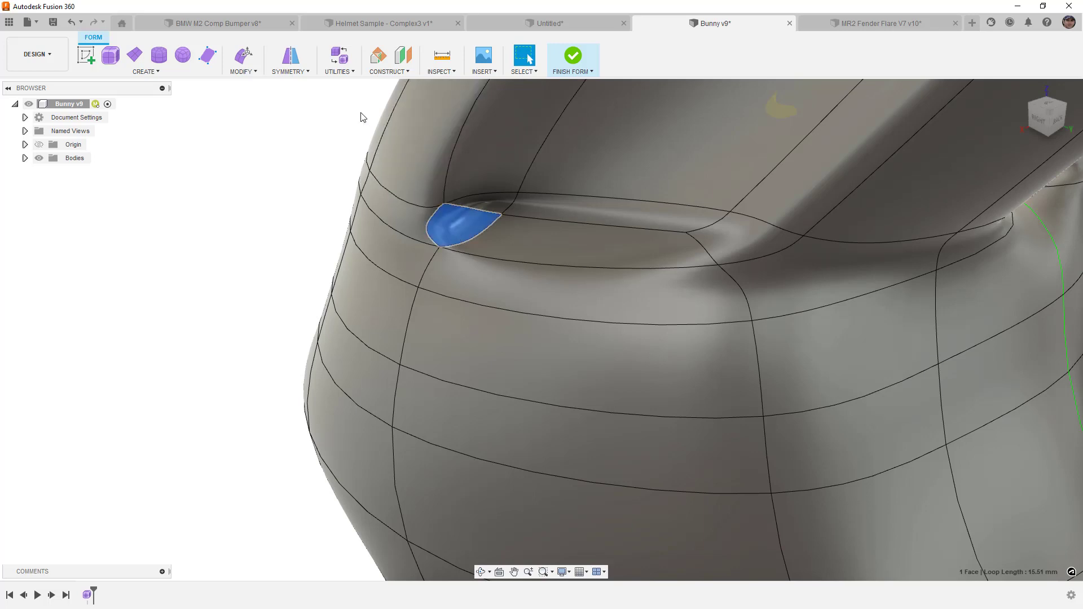
Preview a curvature map of the bunny body at a scale of 0.097 and examine the inner-ear corner
click(440, 72)
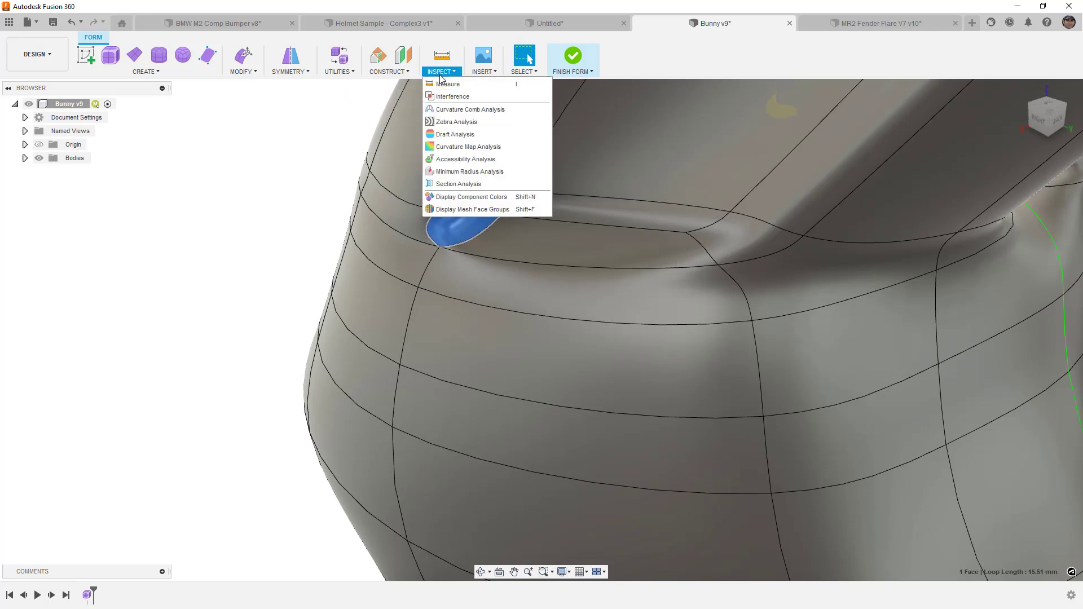
click(454, 148)
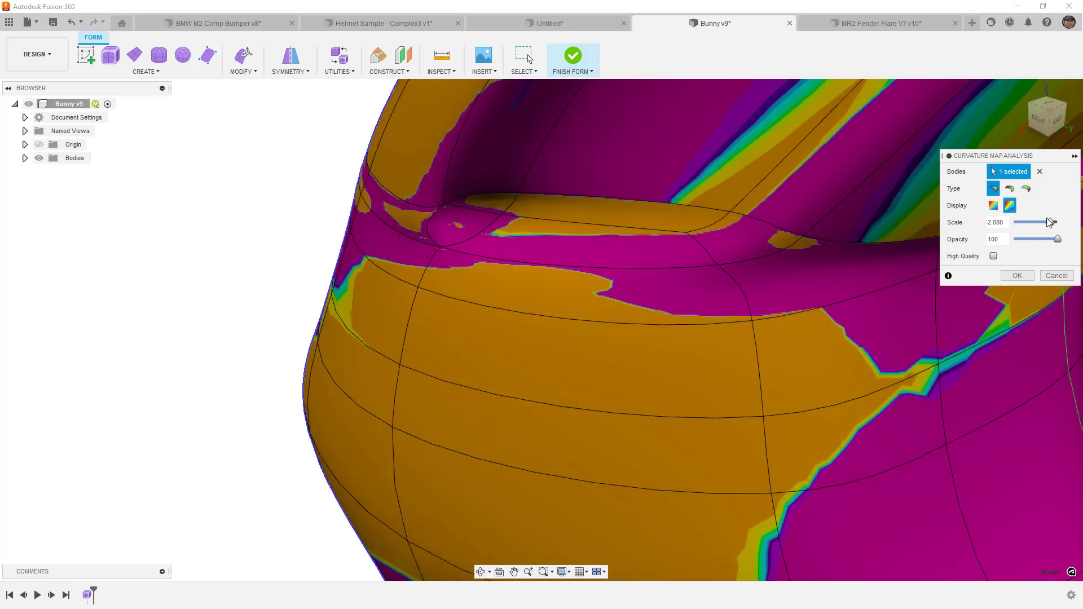
drag(1051, 223, 1017, 237)
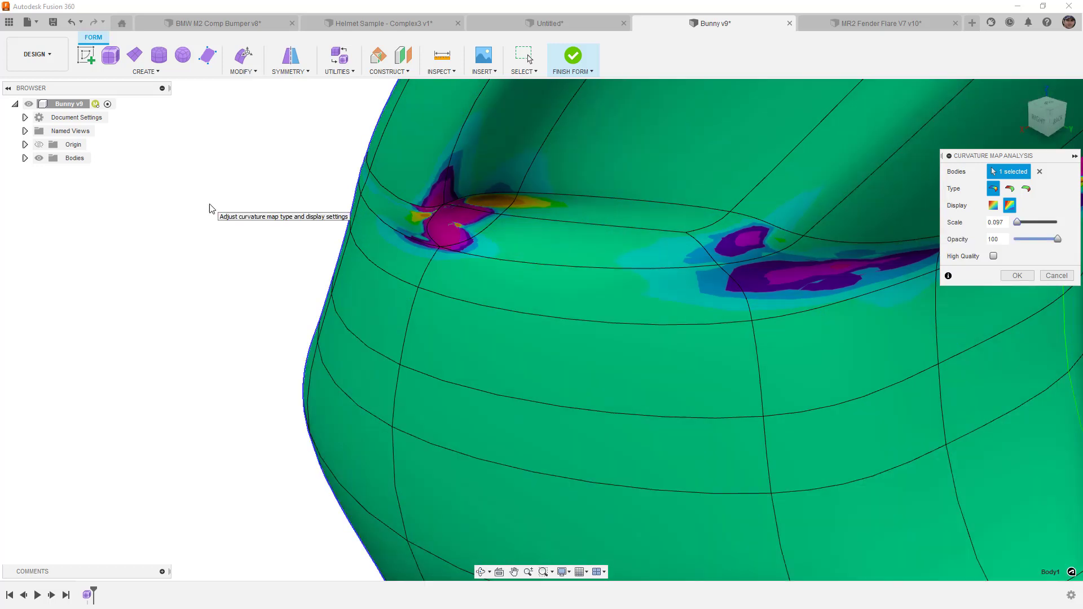
scroll(466, 209, up, 3)
scroll(465, 208, up, 2)
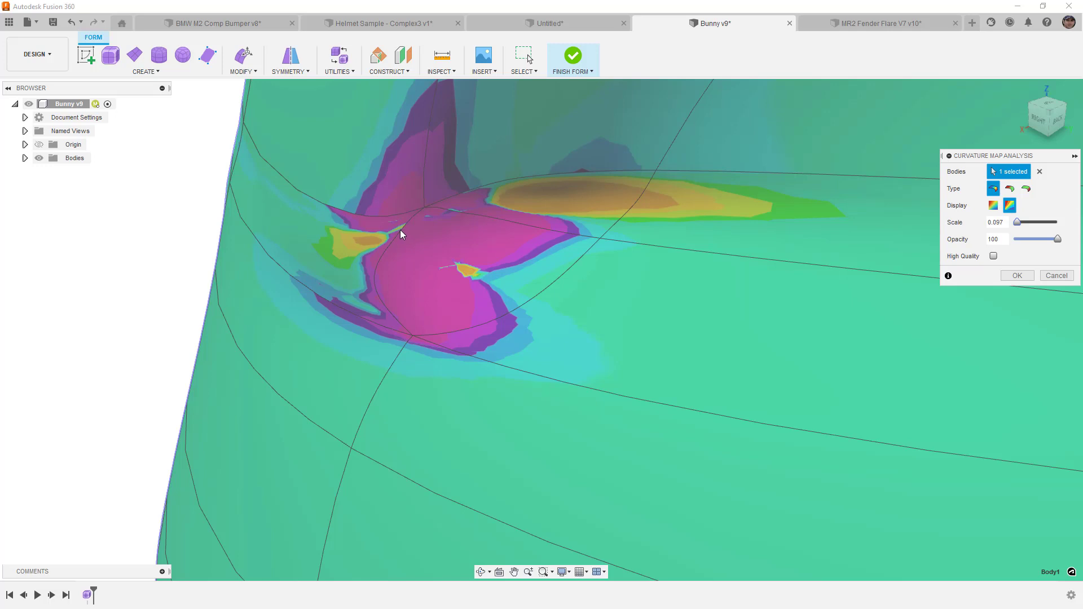
Examine the curvature around the star points behind and in front of both ears, and discard the curvature map
scroll(406, 228, down, 3)
shift+middle_drag(406, 225, 556, 239)
scroll(612, 213, up, 5)
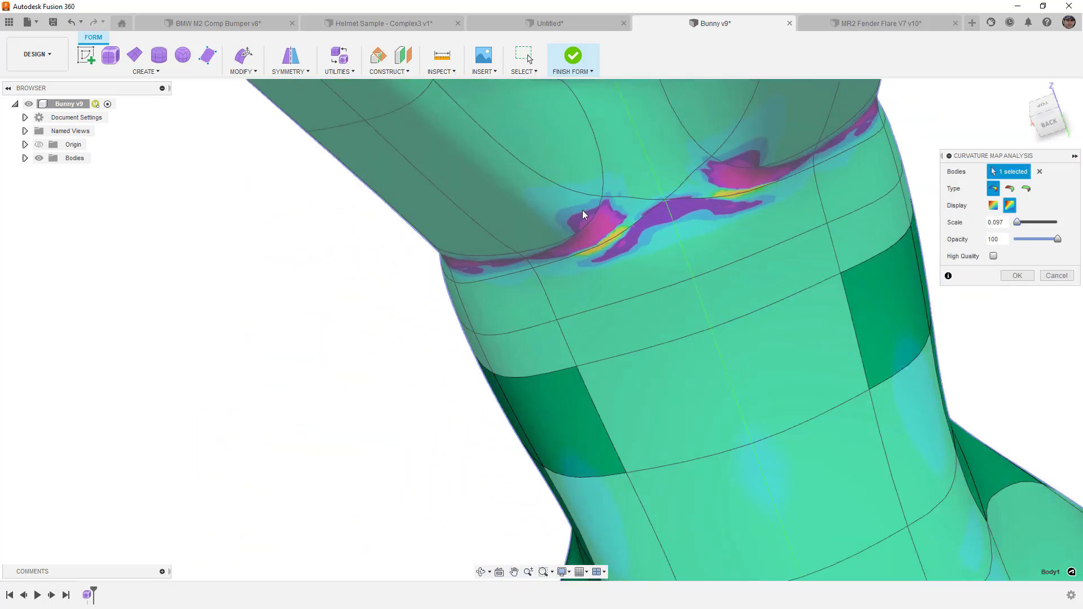
scroll(595, 225, down, 3)
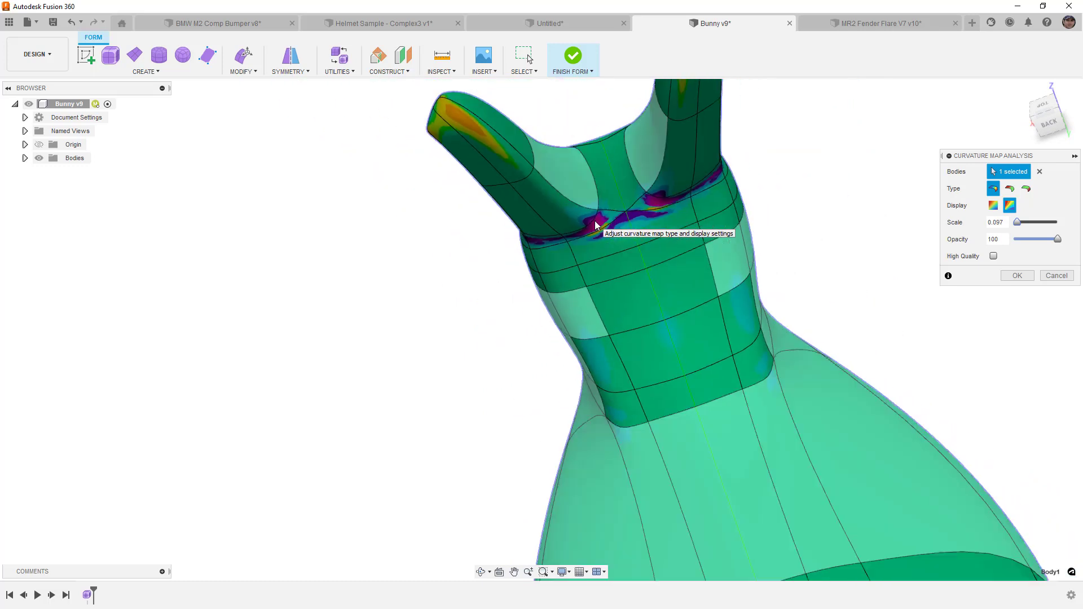
mouse_move(596, 225)
shift+middle_down()
mouse_move(730, 203)
mouse_move(707, 217)
shift+middle_up()
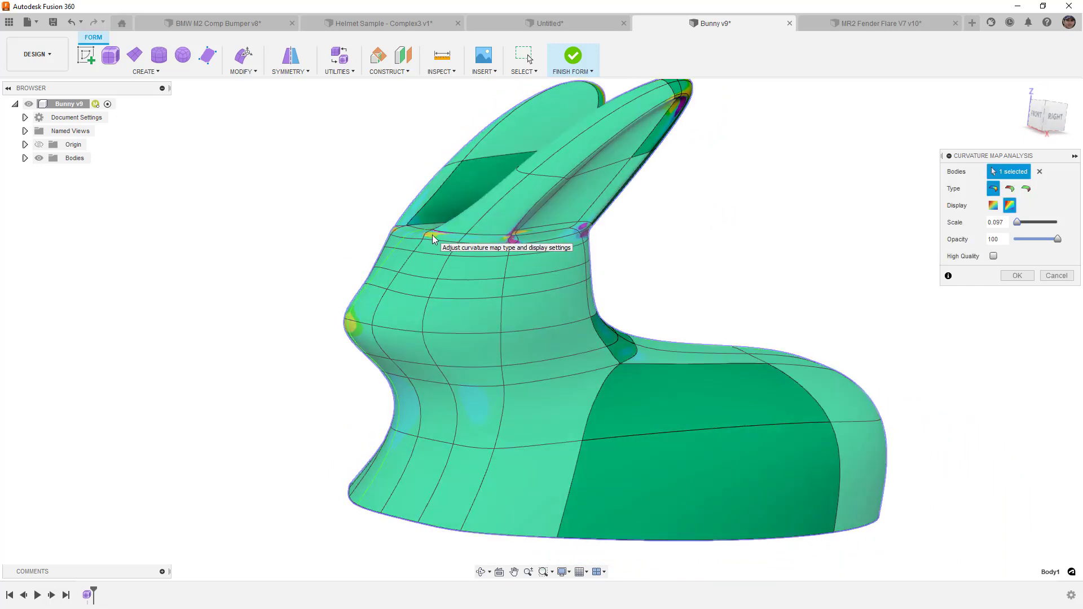
shift+middle_drag(410, 228, 420, 328)
scroll(420, 329, up, 5)
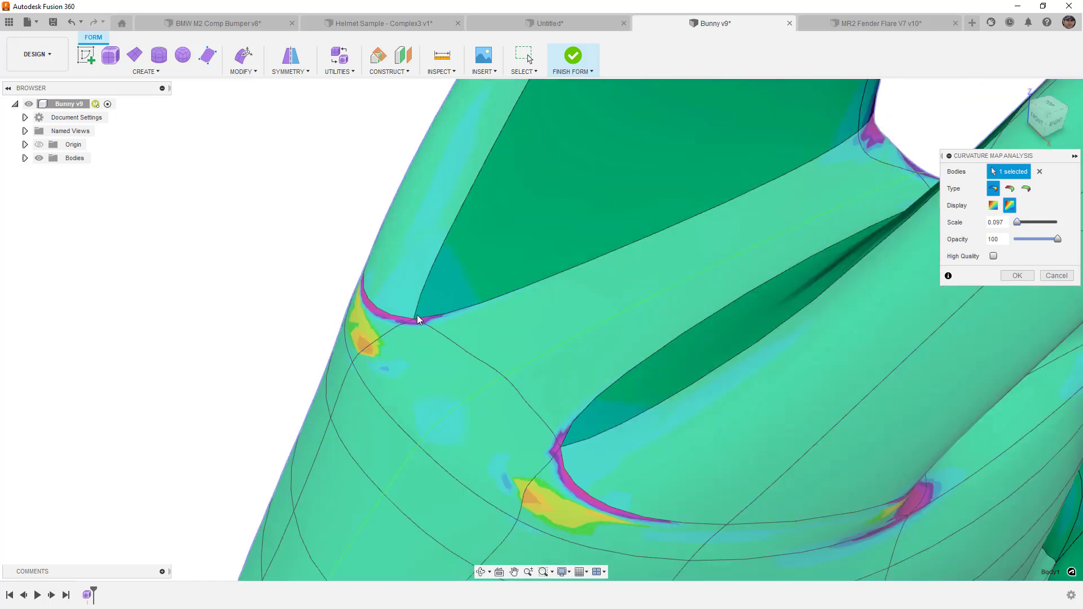
scroll(418, 322, down, 8)
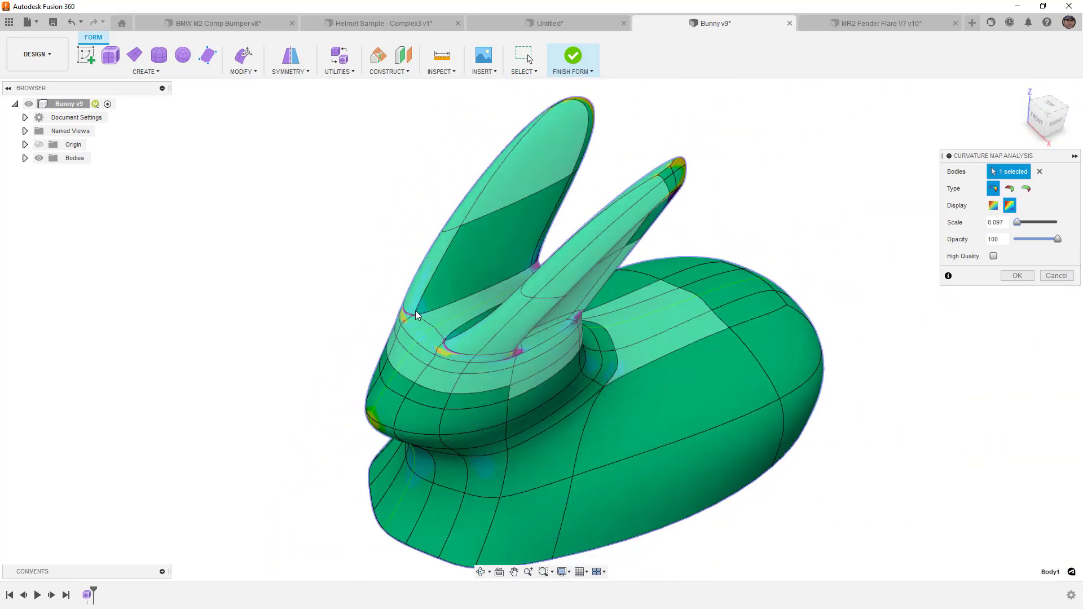
click(1055, 276)
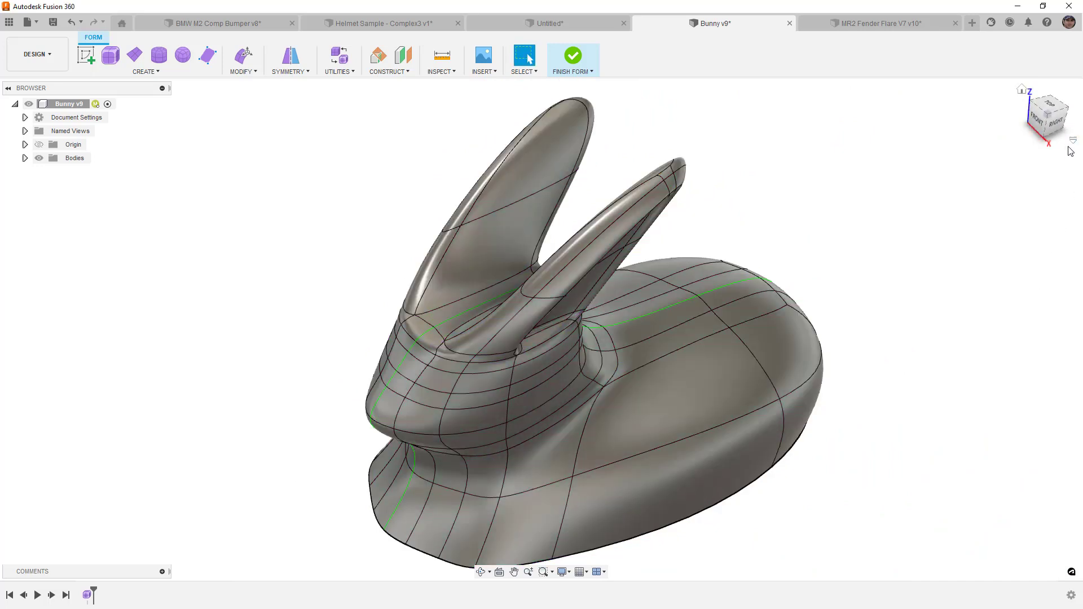
Inspect the bunny's edge layout in the right side view and return to the MR2 Fender Flare V7 design
click(1056, 124)
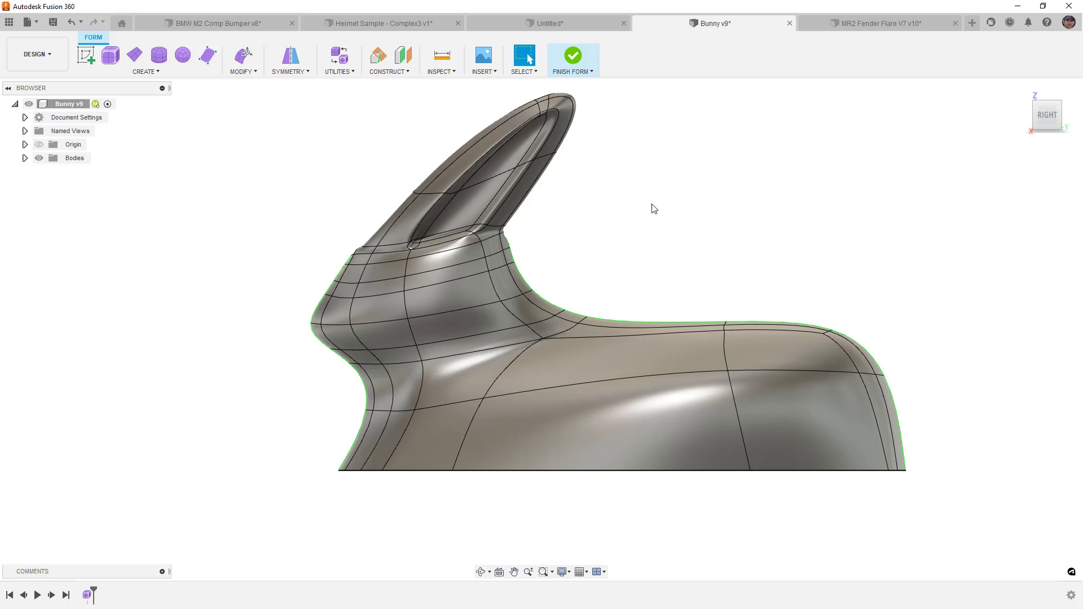
click(899, 25)
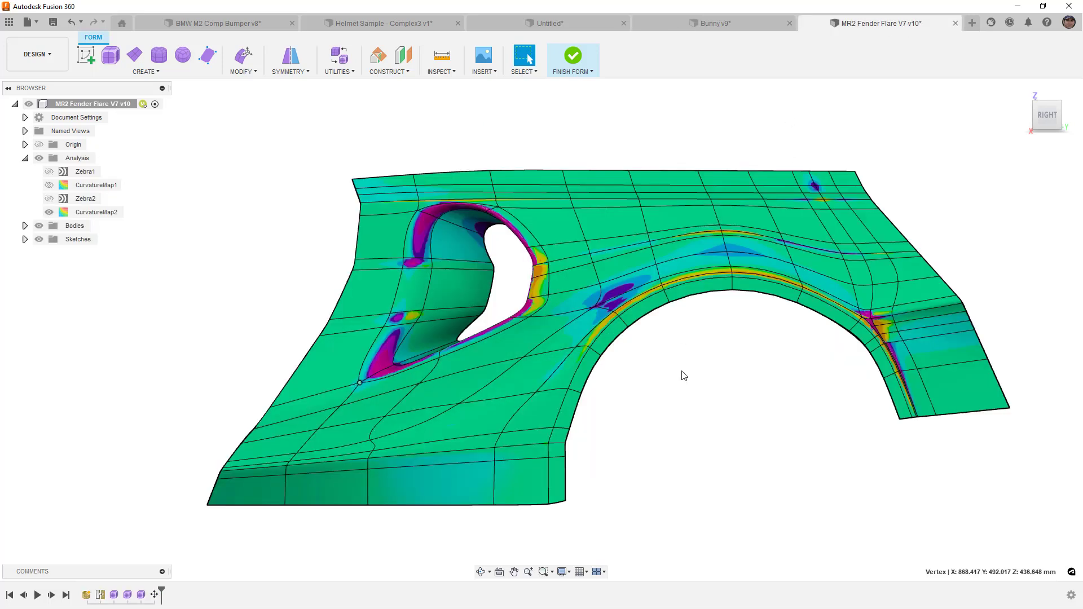